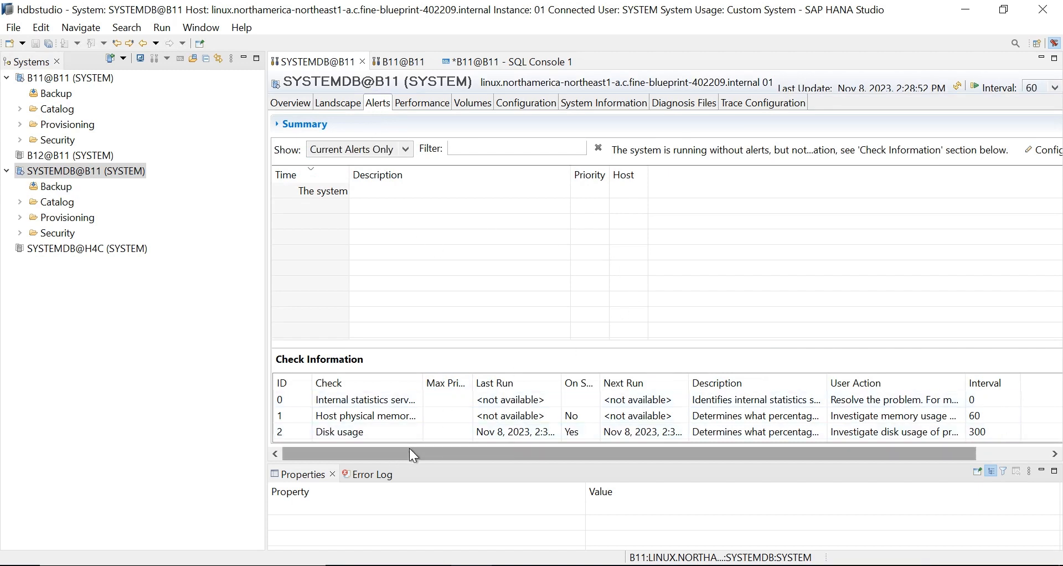
Step: Review the e-mail functions and check thresholds in the alert check settings of SYSTEMDB@B11, leaving them without saving
{"action": "left_click_drag", "start_coordinate": [479, 456], "coordinate": [602, 463]}
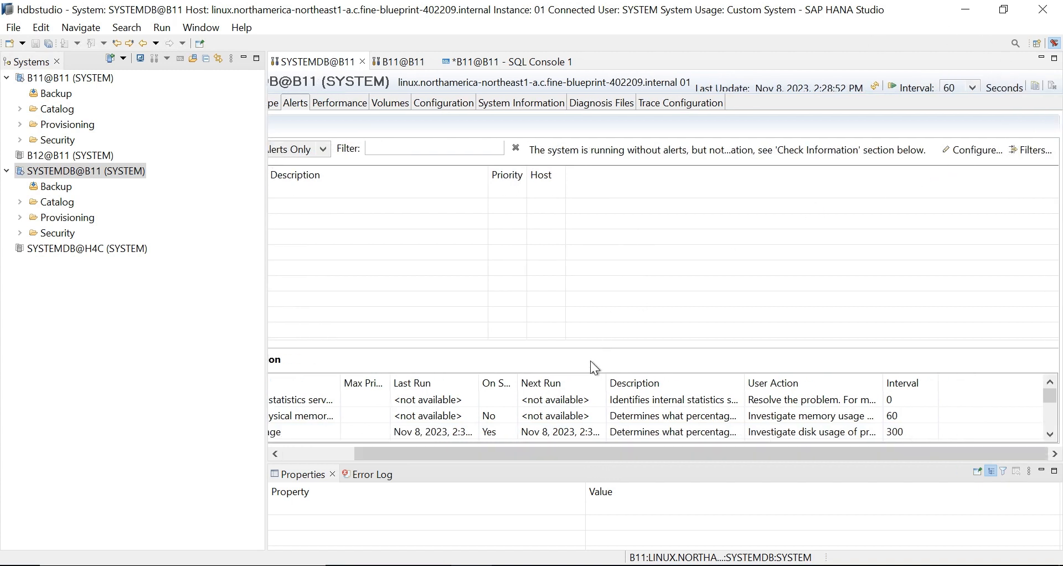
{"action": "left_click_drag", "start_coordinate": [443, 454], "coordinate": [298, 455]}
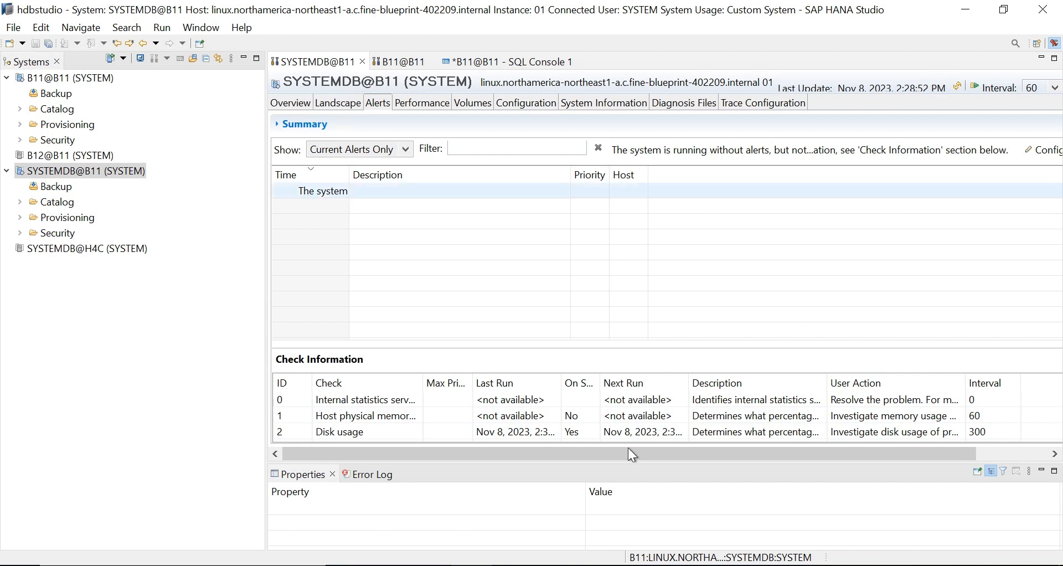
{"action": "left_click_drag", "start_coordinate": [900, 488], "coordinate": [933, 492]}
{"action": "left_click", "coordinate": [978, 149]}
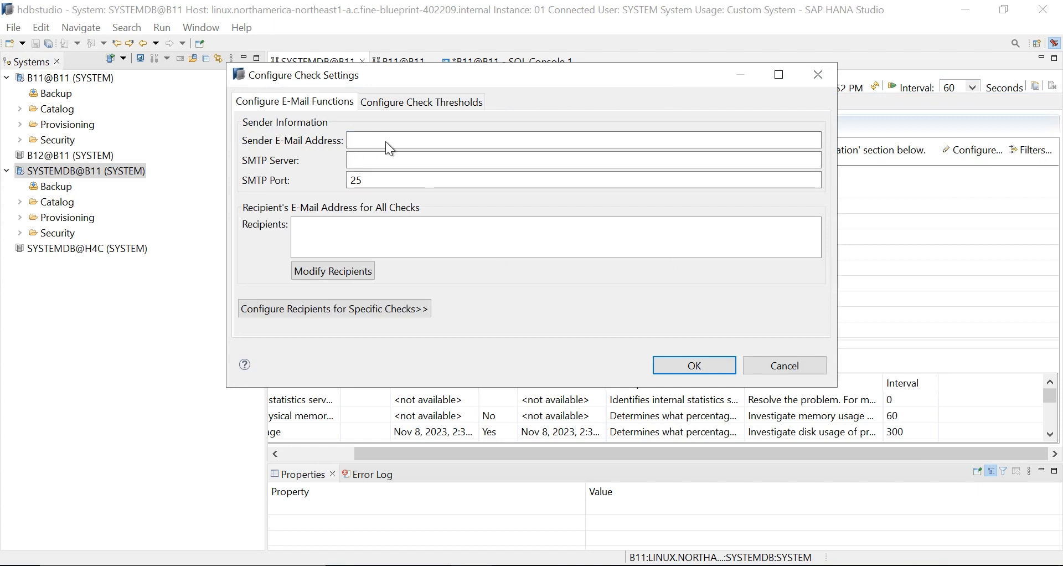
{"action": "left_click", "coordinate": [424, 103]}
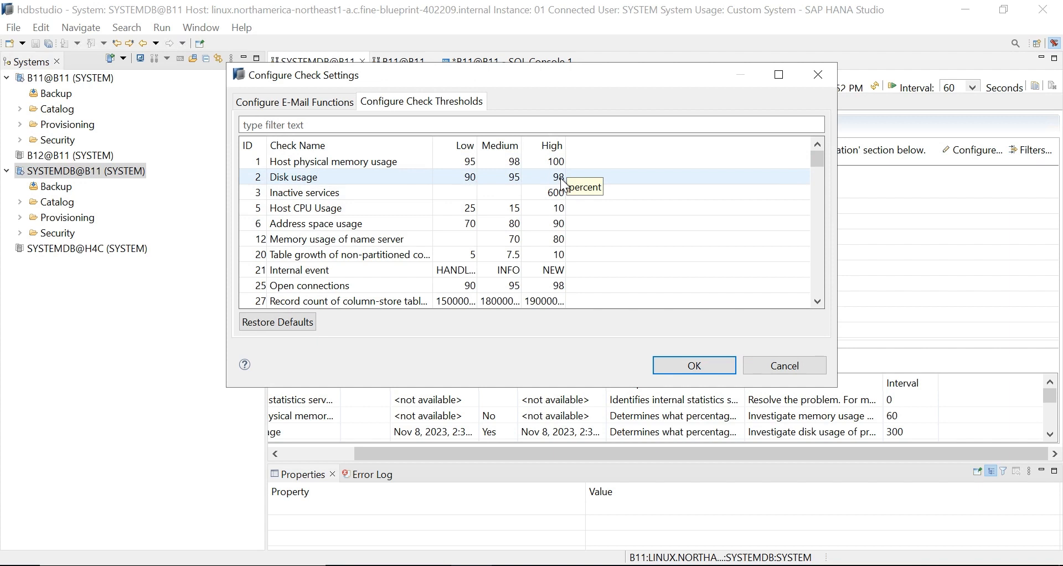
{"action": "left_click", "coordinate": [794, 371]}
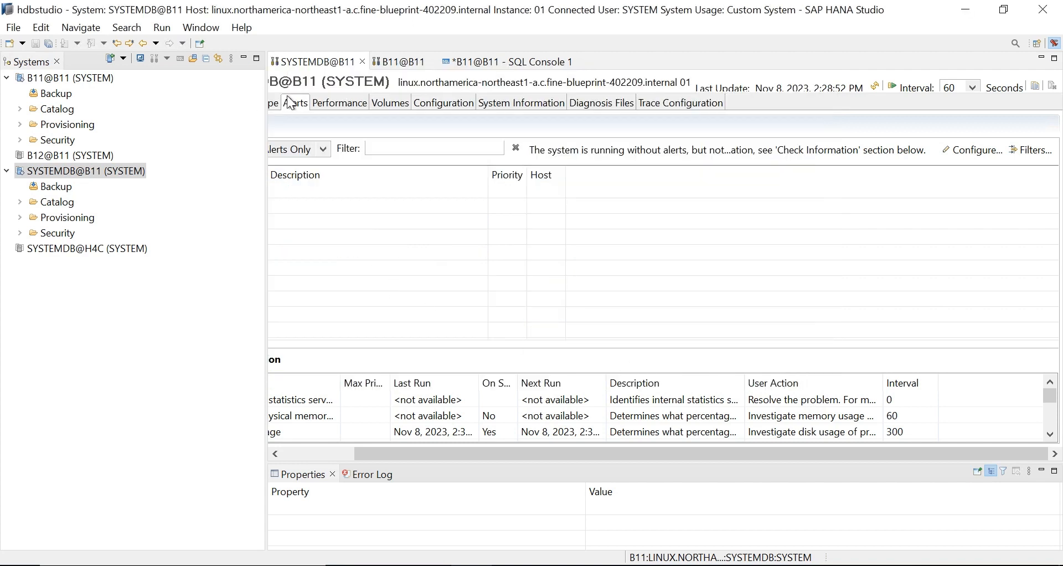
{"action": "left_click_drag", "start_coordinate": [377, 454], "coordinate": [241, 463]}
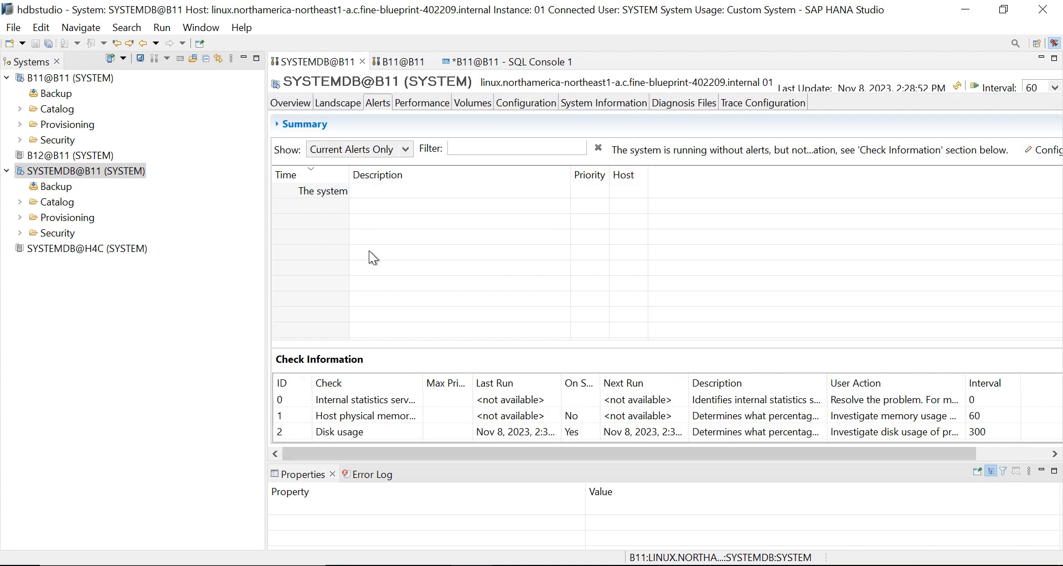
Step: View the threads and the sessions in the performance monitoring of SYSTEMDB@B11
{"action": "left_click", "coordinate": [425, 103]}
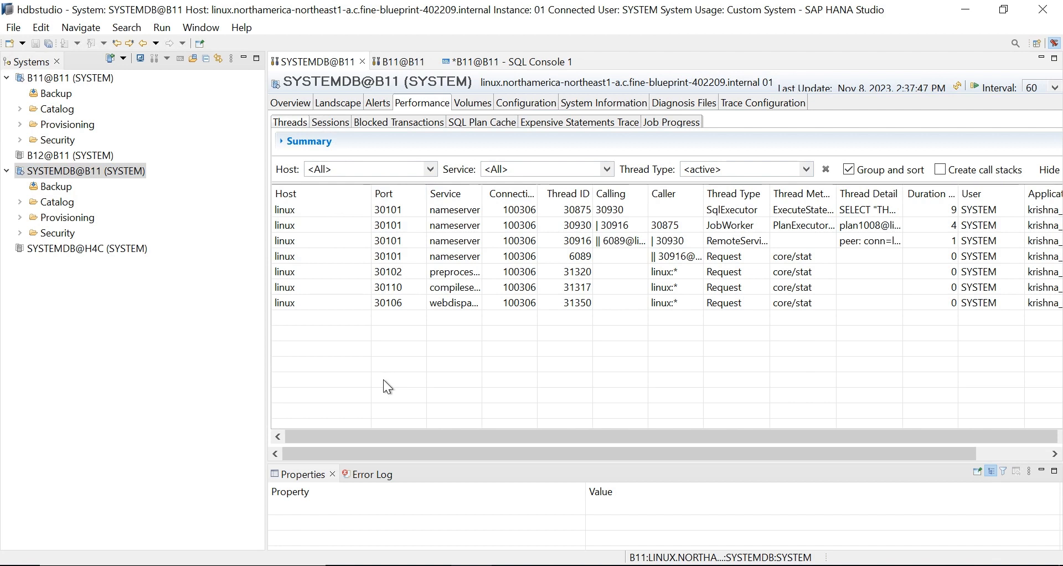
{"action": "left_click", "coordinate": [337, 122]}
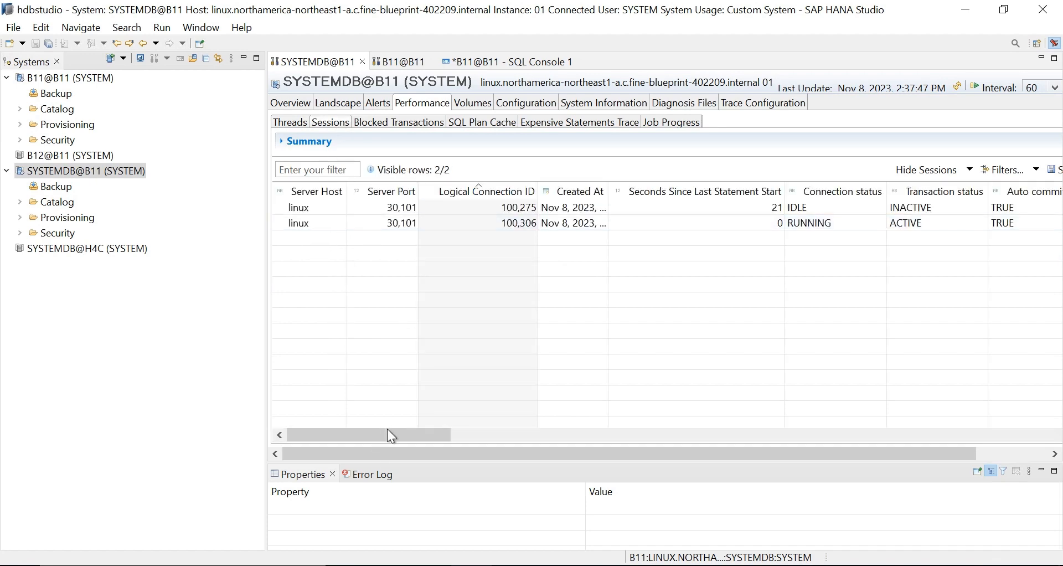
{"action": "left_click_drag", "start_coordinate": [392, 435], "coordinate": [378, 402]}
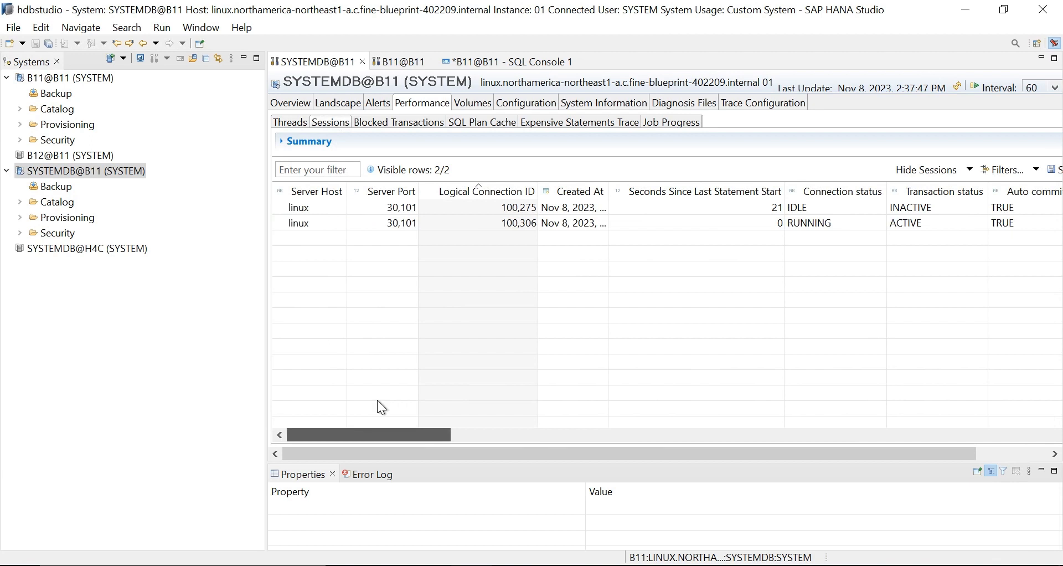
Step: Look at the processing overview diagram in performance.JPG on the local desktop and return to SAP HANA Studio
{"action": "mouse_move", "coordinate": [713, 1]}
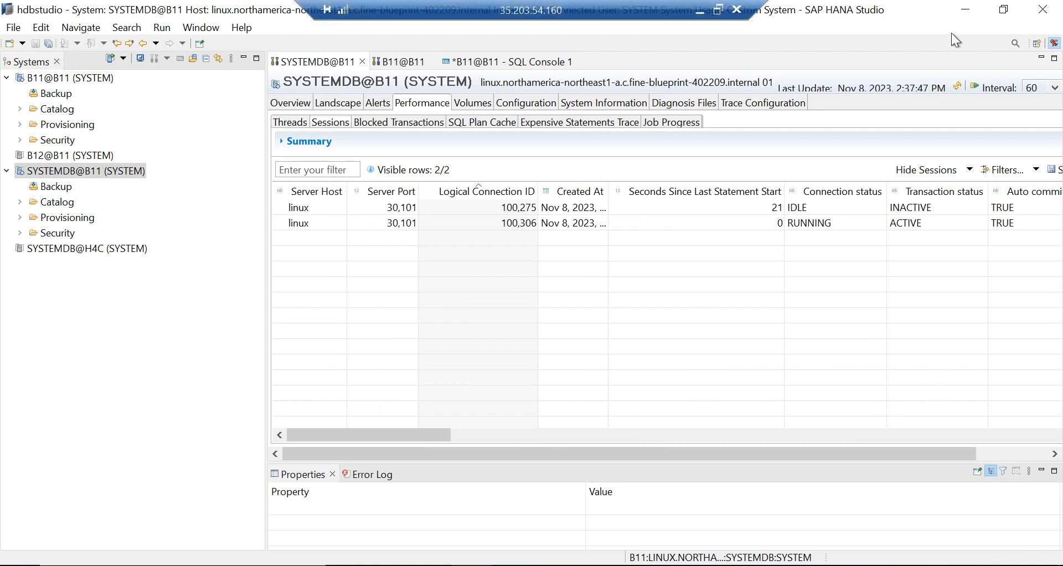
{"action": "left_click", "coordinate": [702, 9]}
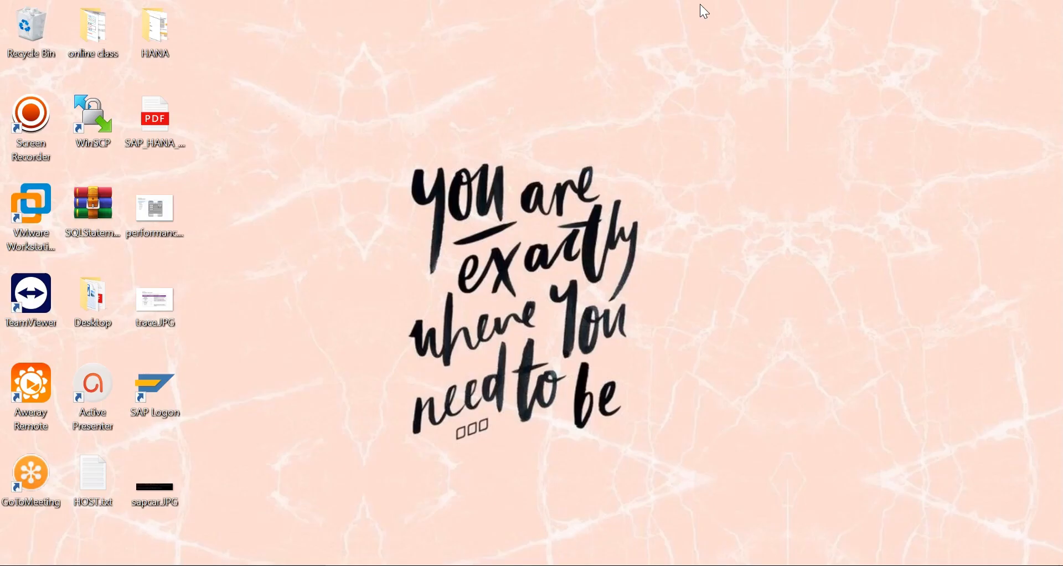
{"action": "double_click", "coordinate": [151, 219]}
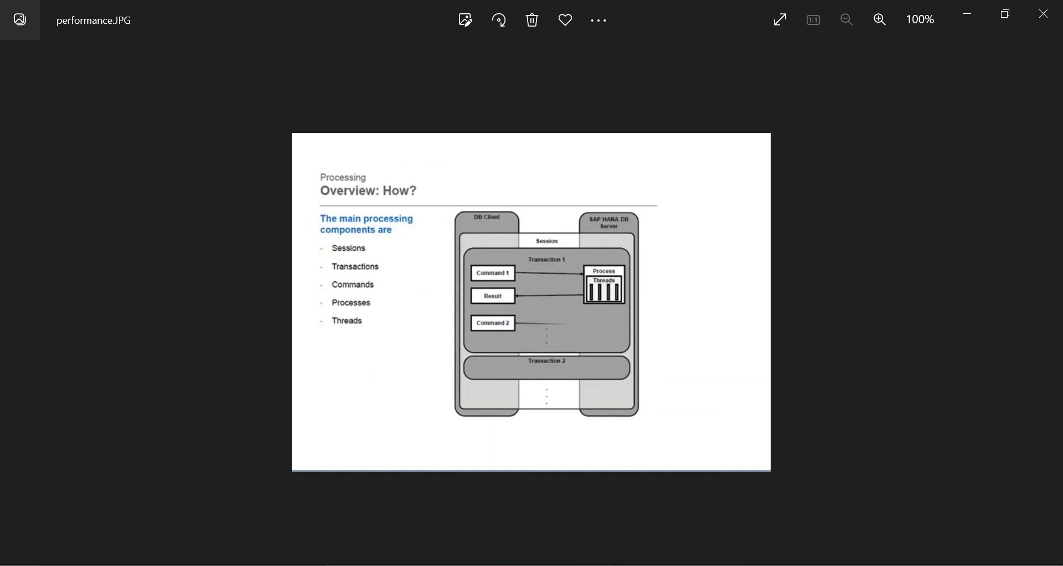
{"action": "key", "text": "alt+Tab"}
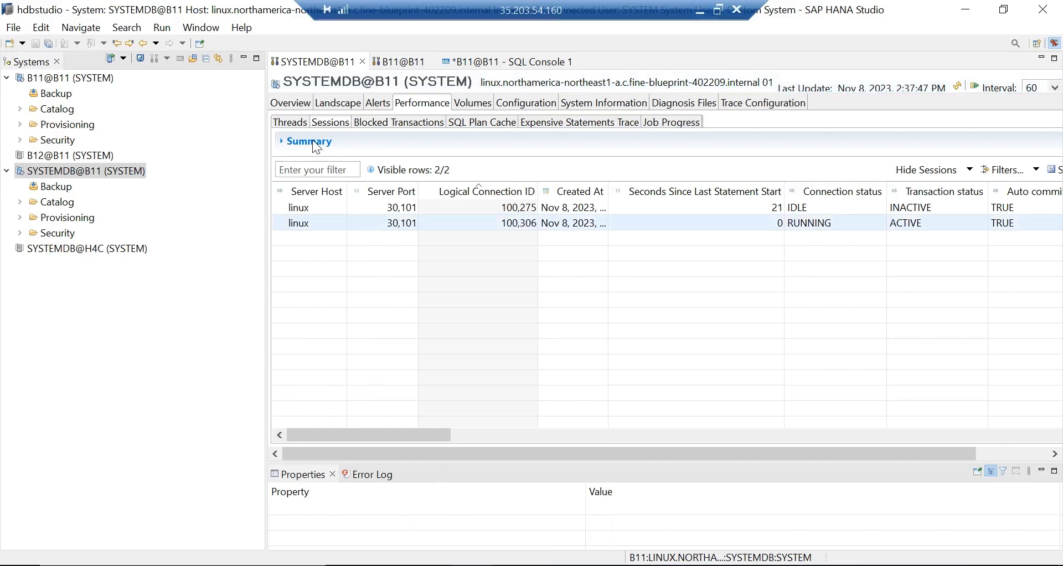
Step: Check the system overview of SYSTEMDB@B11 and switch back to the performance.JPG diagram on the local machine
{"action": "left_click", "coordinate": [289, 105]}
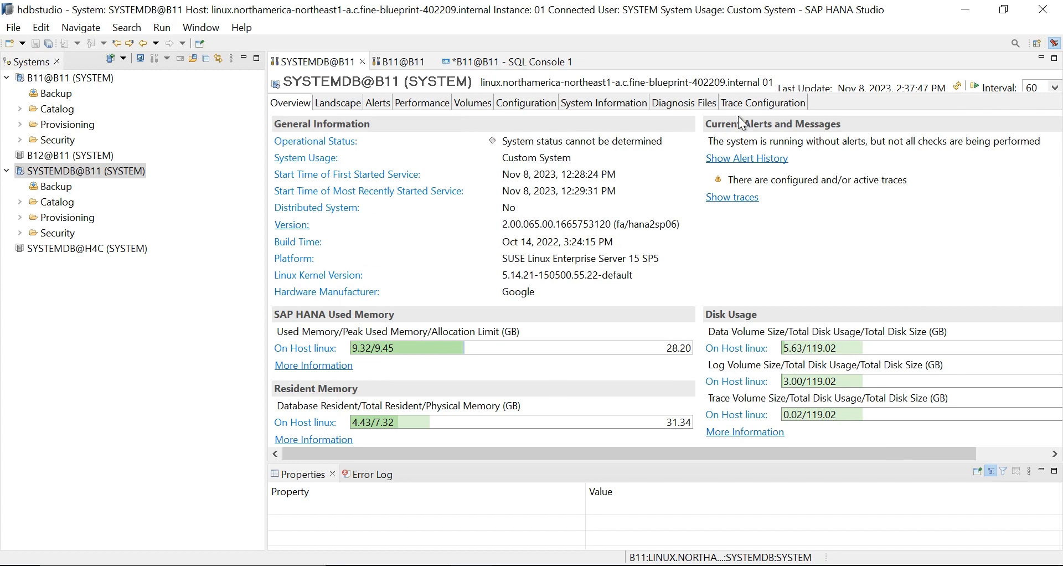
{"action": "left_click", "coordinate": [967, 6]}
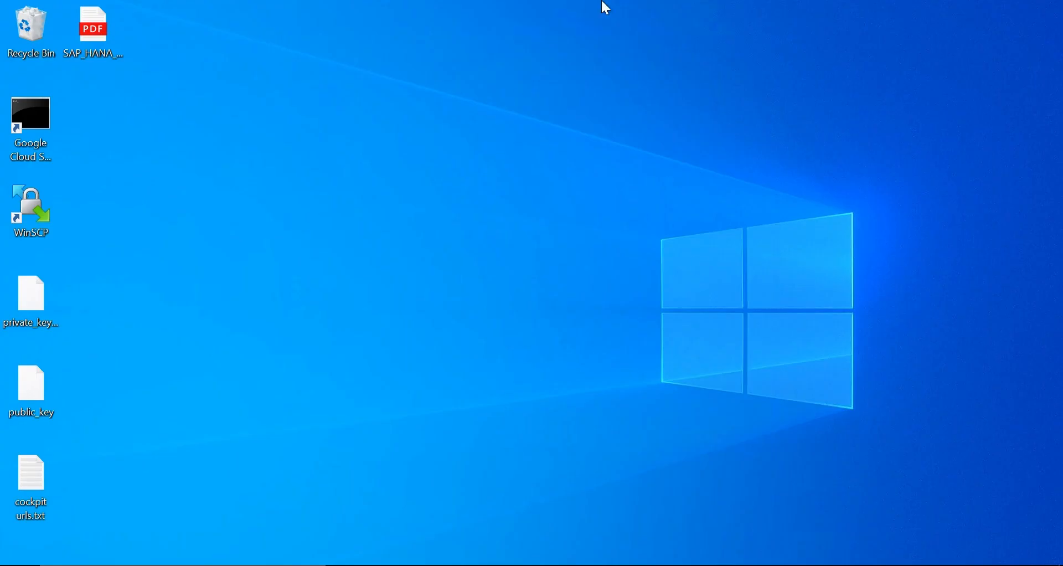
{"action": "mouse_move", "coordinate": [604, 2]}
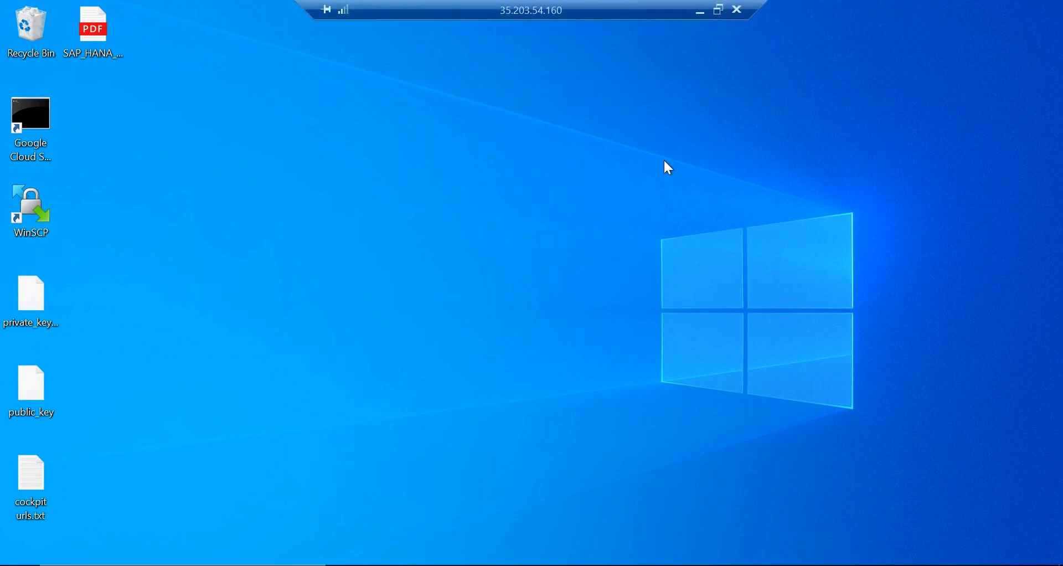
{"action": "left_click", "coordinate": [701, 12]}
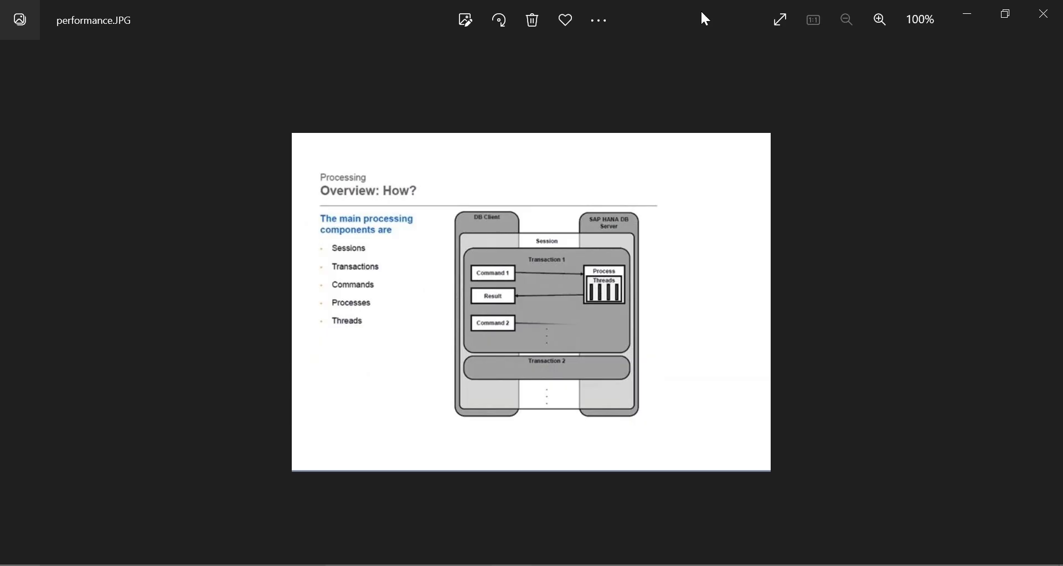
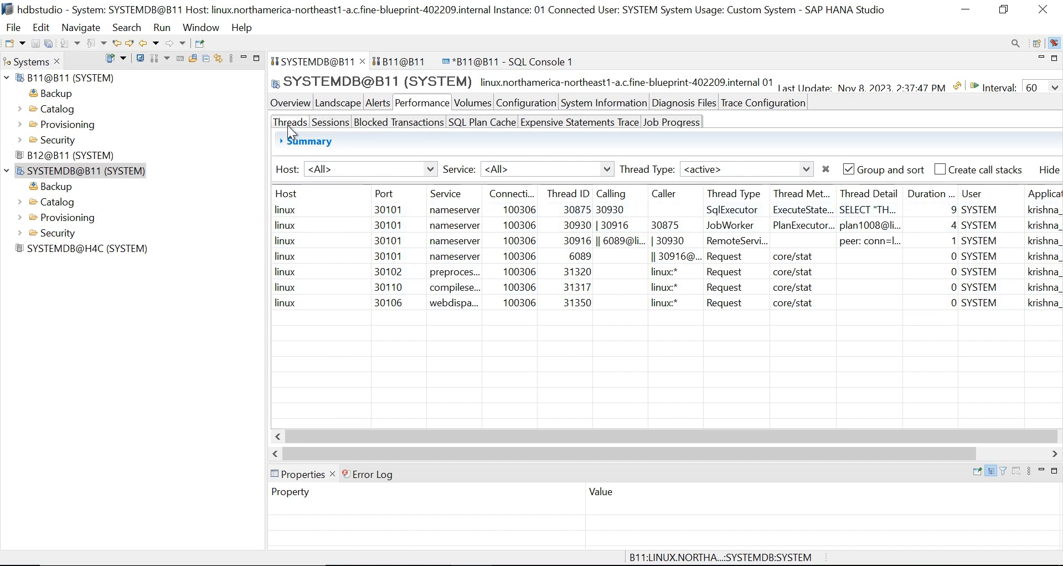
Step: Examine the blocked transactions, the SQL plan cache and the expensive statements trace of SYSTEMDB@B11
{"action": "left_click", "coordinate": [386, 123]}
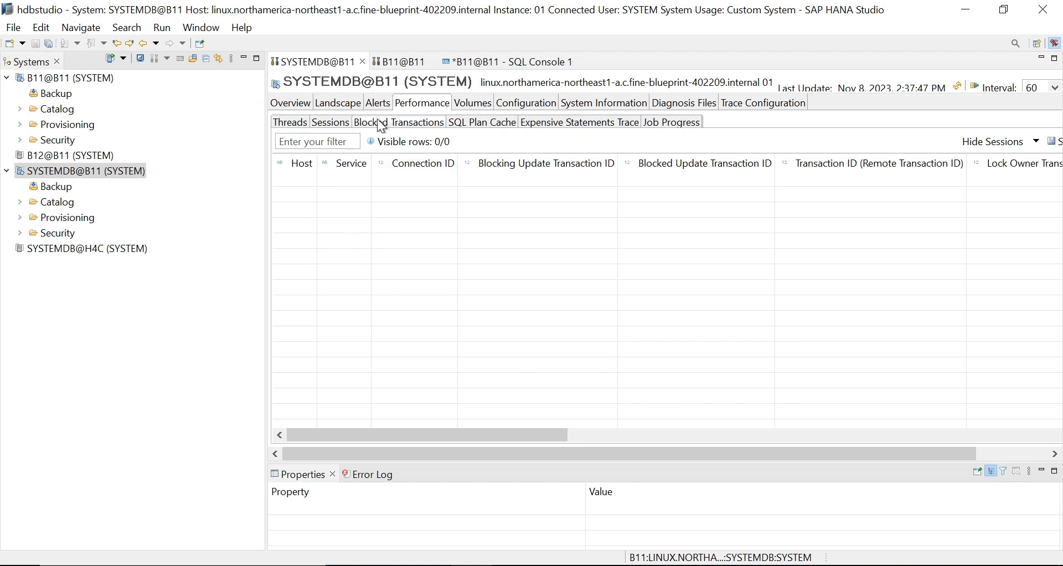
{"action": "left_click", "coordinate": [469, 122]}
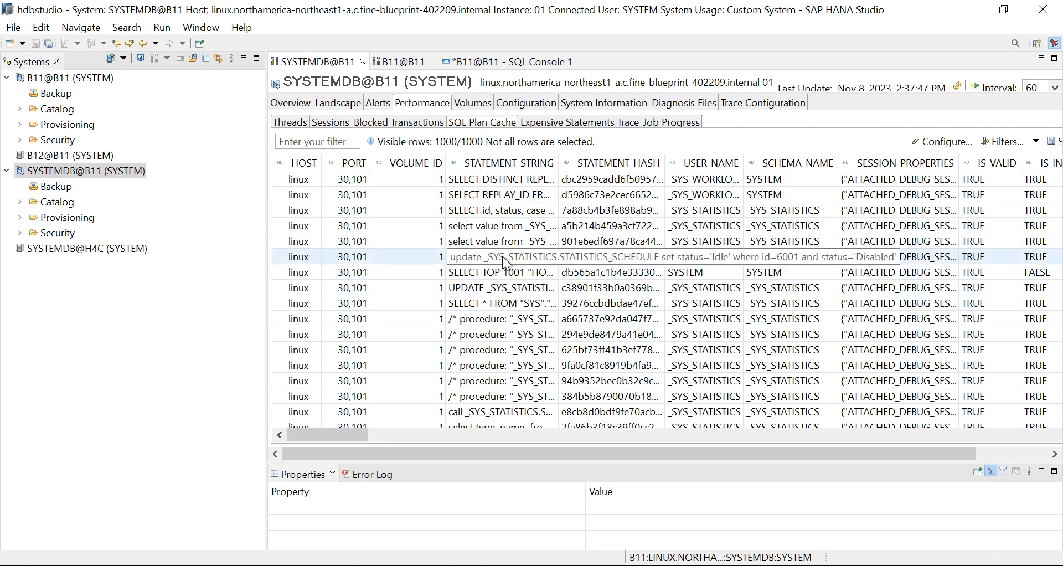
{"action": "left_click", "coordinate": [561, 126]}
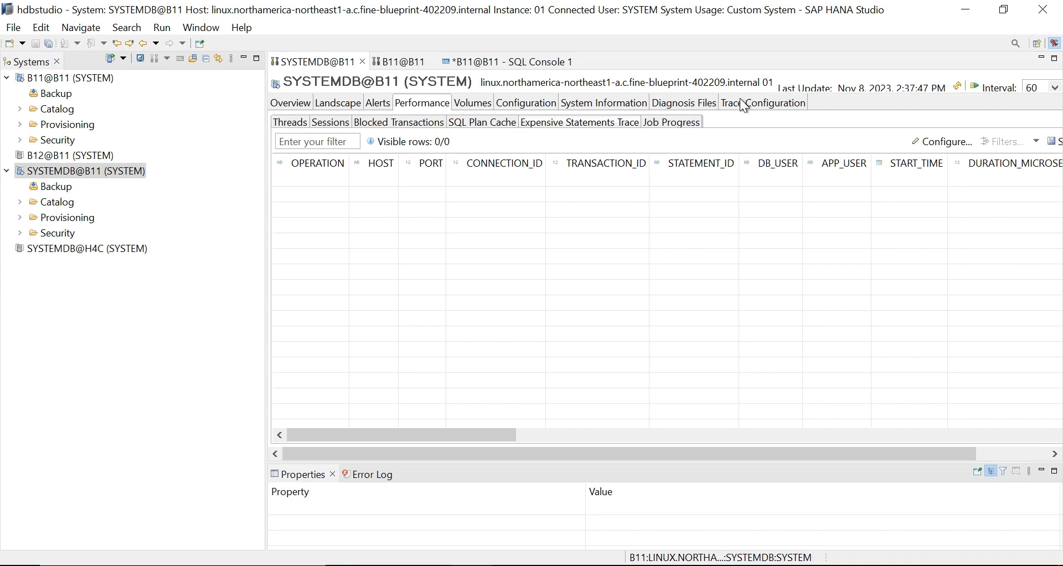
Step: Set the expensive statements trace of SYSTEMDB@B11 to active with a threshold duration of 1000 µs
{"action": "left_click", "coordinate": [773, 109]}
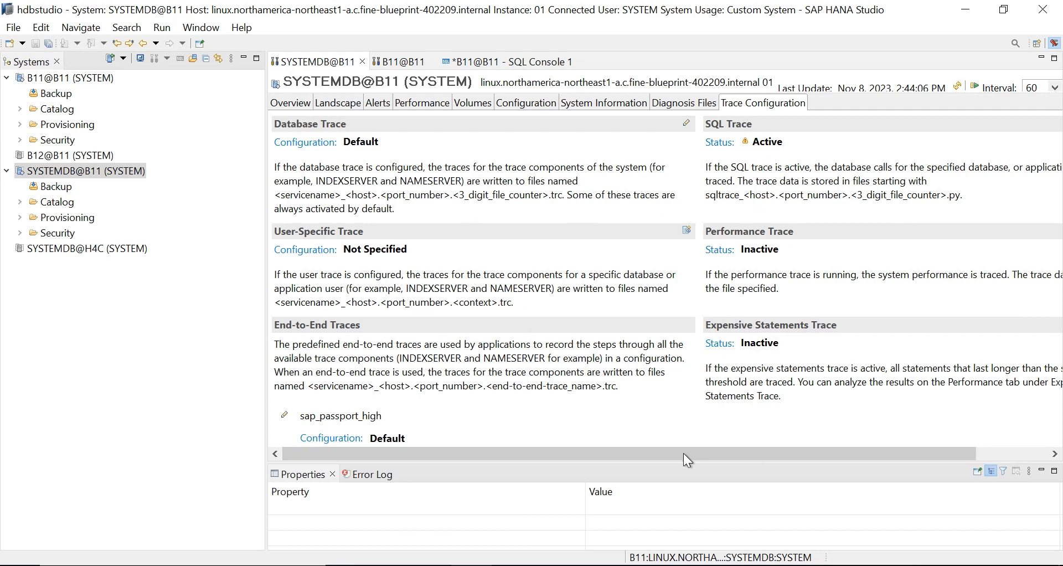
{"action": "mouse_move", "coordinate": [685, 454]}
{"action": "left_mouse_down"}
{"action": "mouse_move", "coordinate": [886, 456]}
{"action": "mouse_move", "coordinate": [945, 469]}
{"action": "mouse_move", "coordinate": [976, 373]}
{"action": "left_mouse_up"}
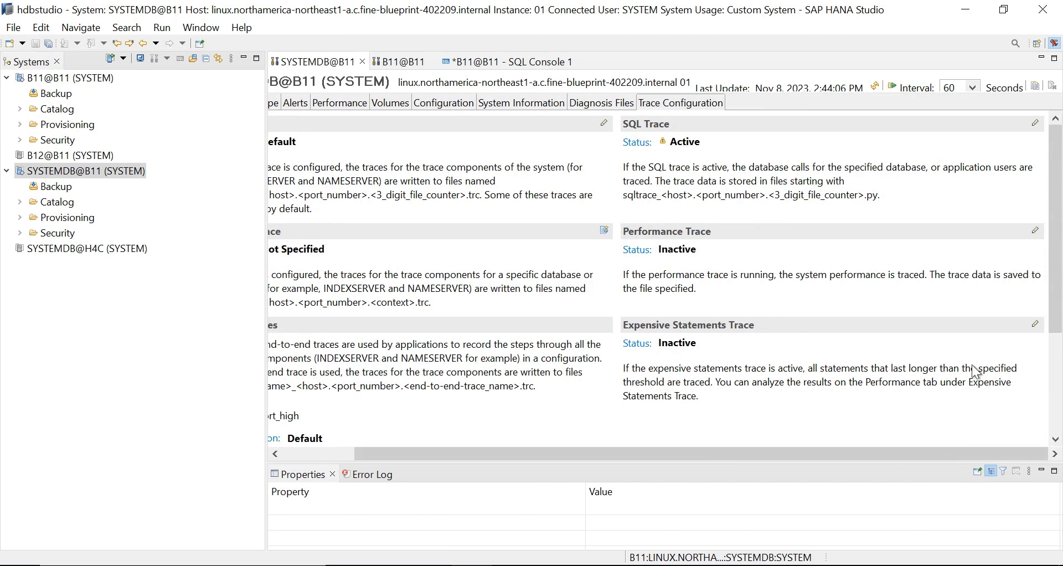
{"action": "left_click", "coordinate": [1034, 324]}
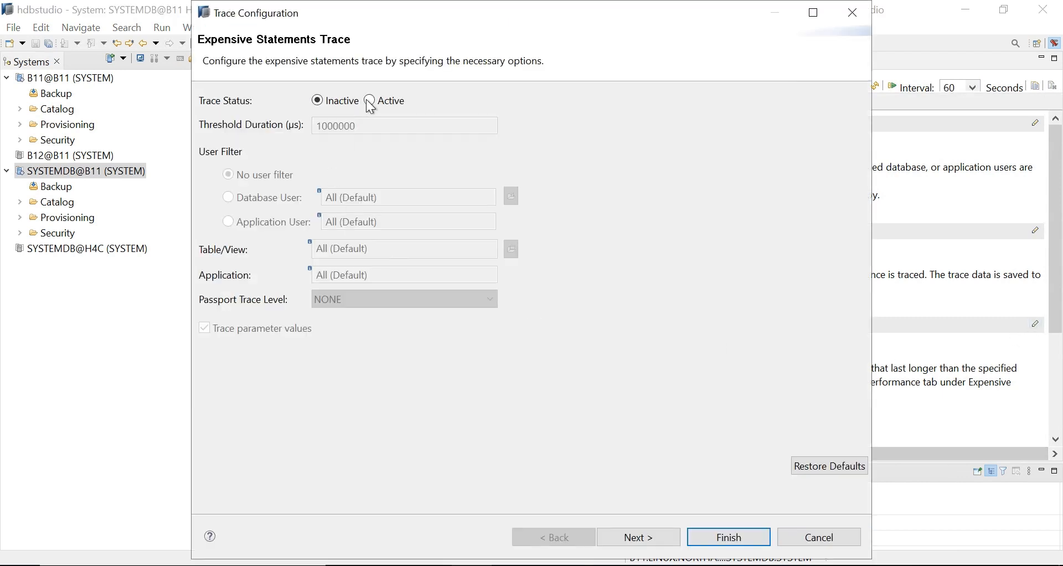
{"action": "left_click", "coordinate": [371, 102]}
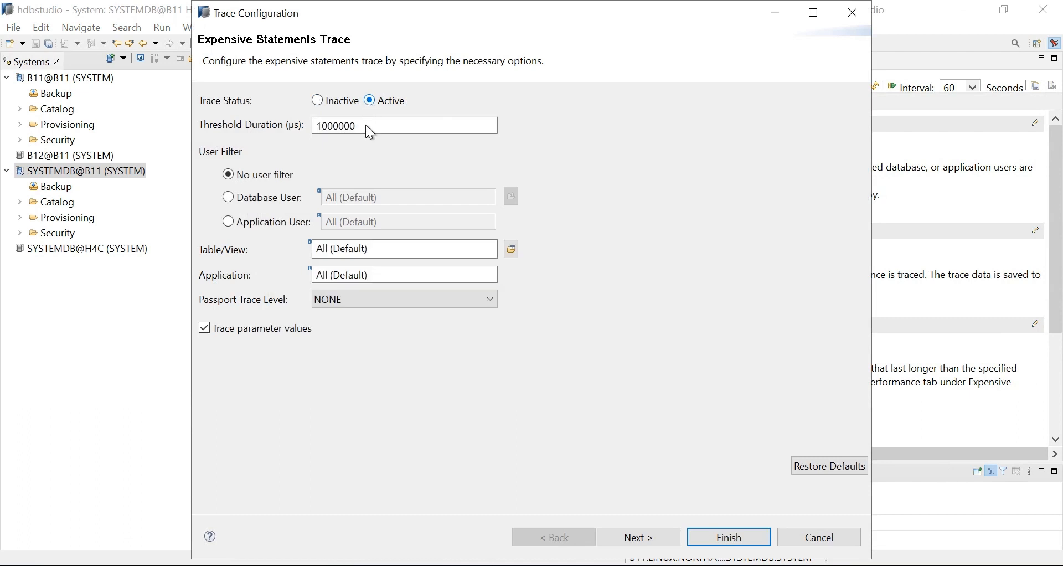
{"action": "double_click", "coordinate": [368, 126]}
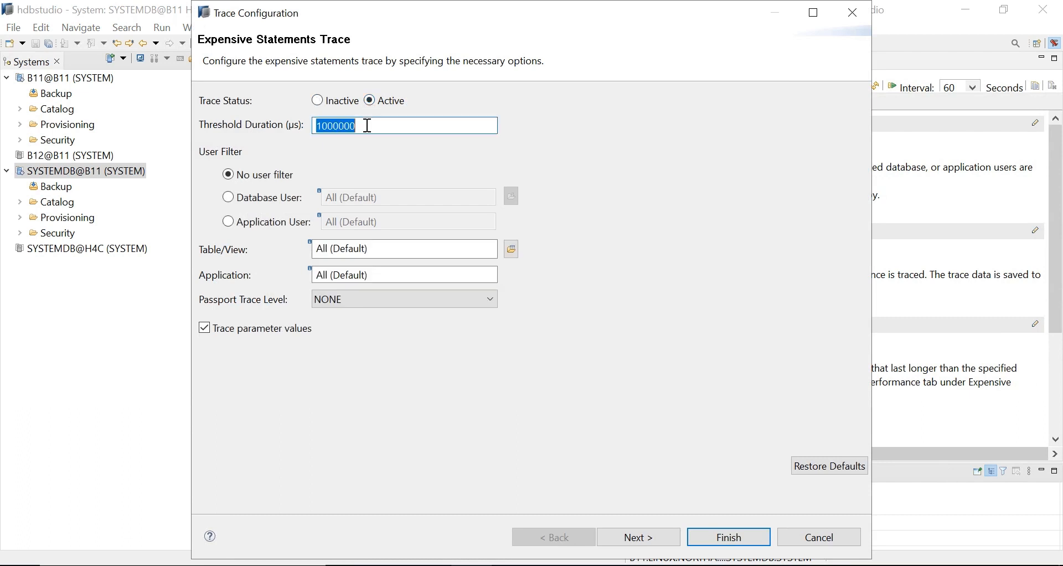
{"action": "key", "text": "BackSpace"}
{"action": "type", "text": "100"}
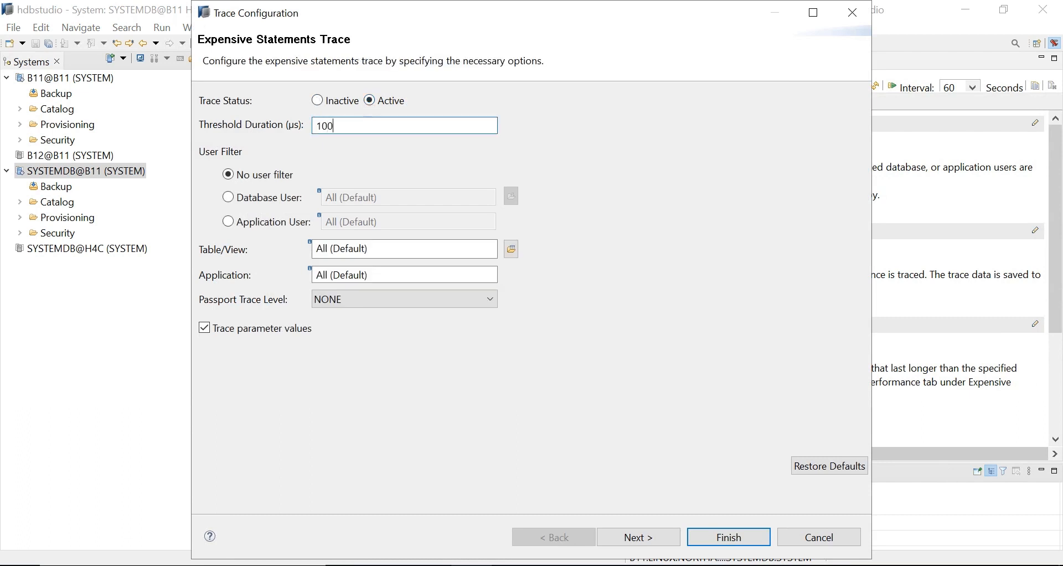
{"action": "type", "text": "00"}
{"action": "key", "text": "BackSpace"}
Step: Filter the expensive statements trace by the database user SYSTEM, review the settings and finish the trace configuration
{"action": "left_click", "coordinate": [230, 202]}
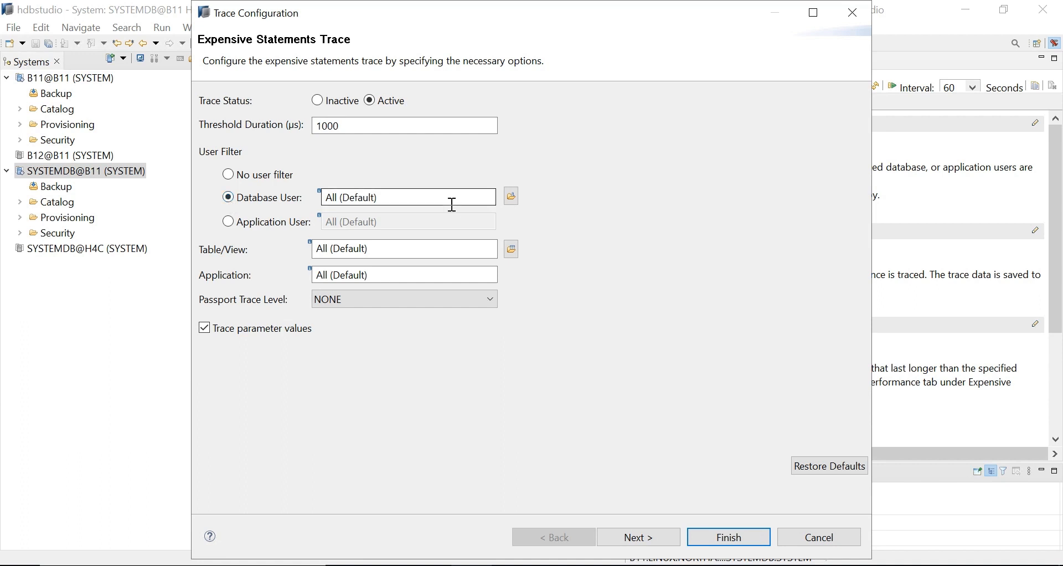
{"action": "left_click", "coordinate": [512, 198]}
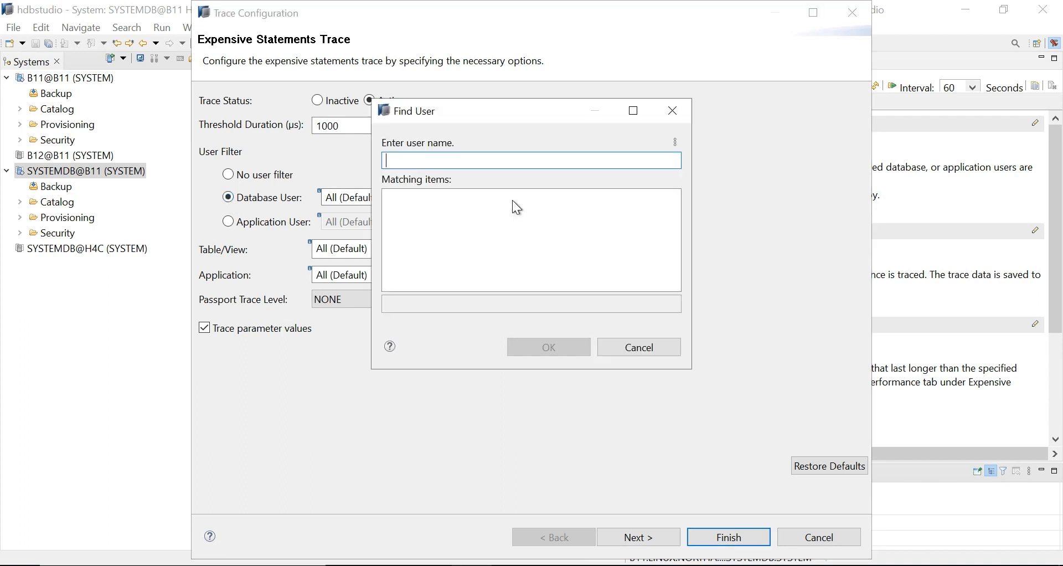
{"action": "type", "text": "s"}
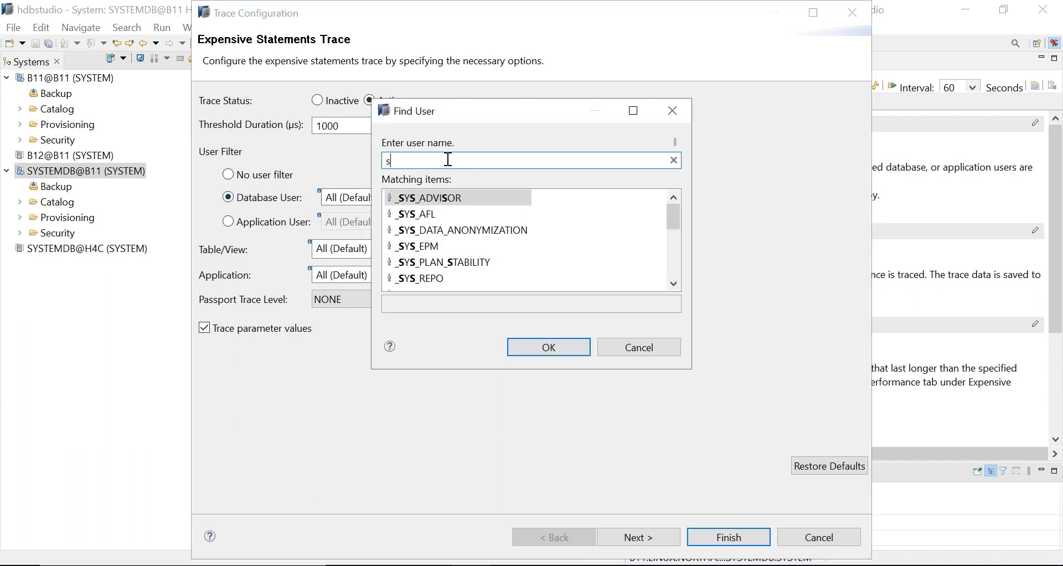
{"action": "type", "text": "ys"}
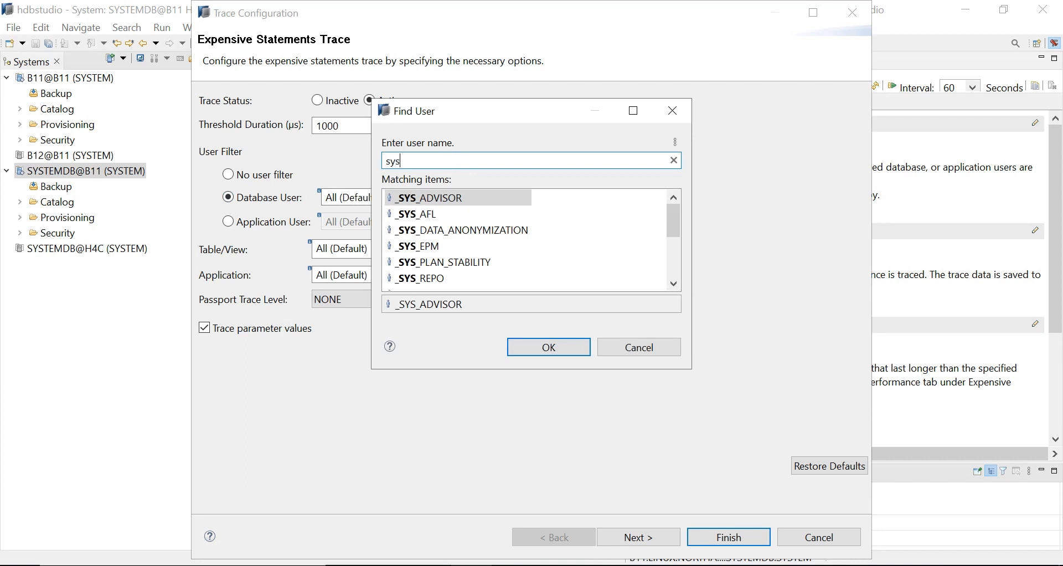
{"action": "left_click_drag", "start_coordinate": [682, 219], "coordinate": [674, 279]}
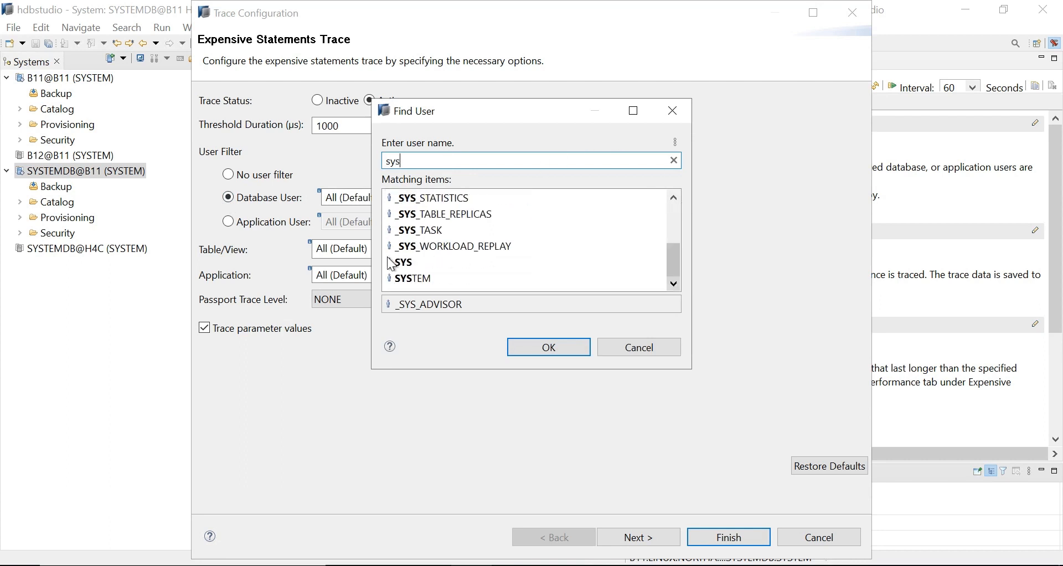
{"action": "double_click", "coordinate": [431, 279]}
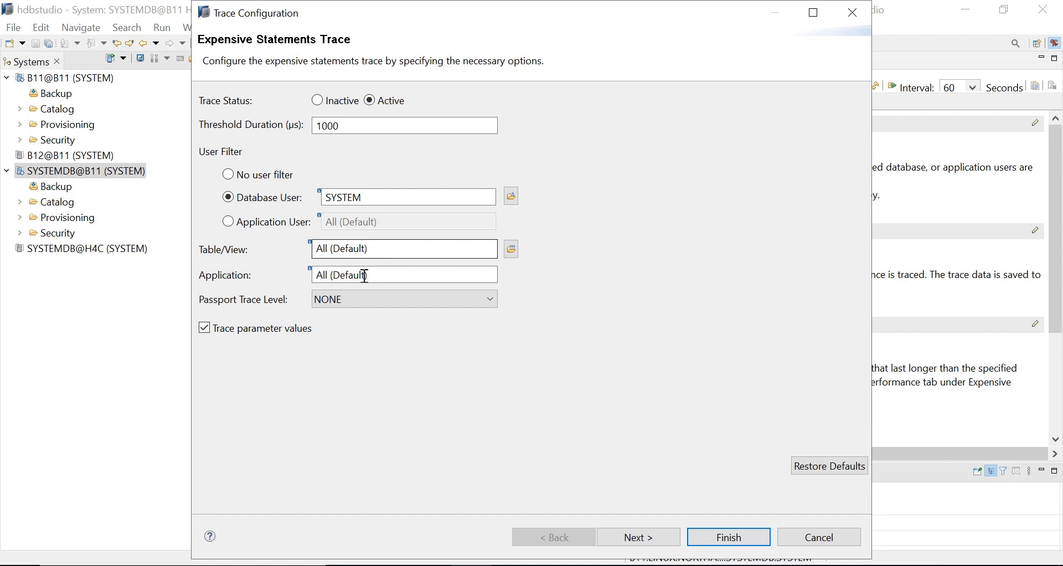
{"action": "left_click", "coordinate": [645, 546]}
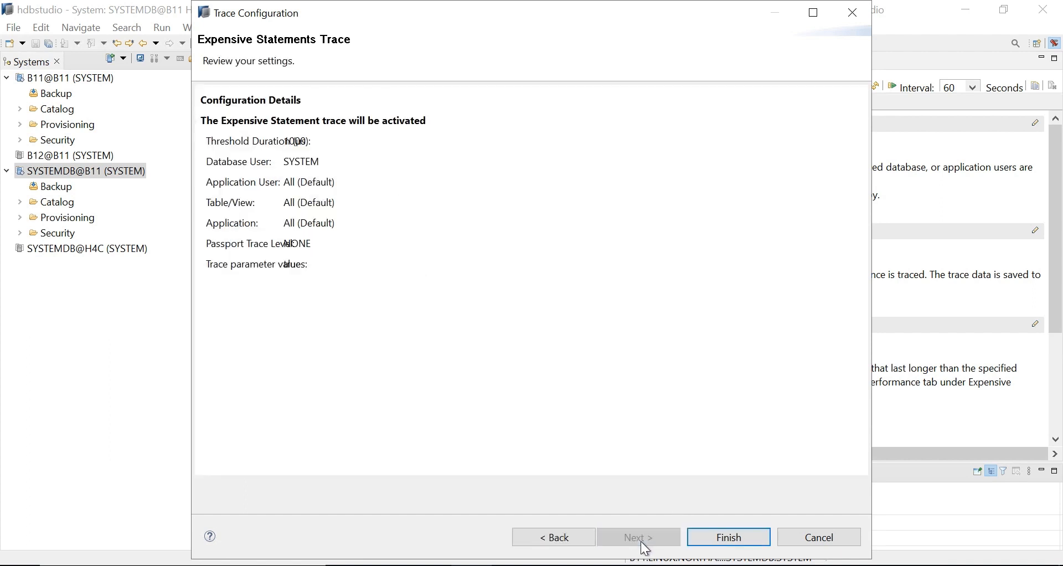
{"action": "left_click", "coordinate": [743, 550]}
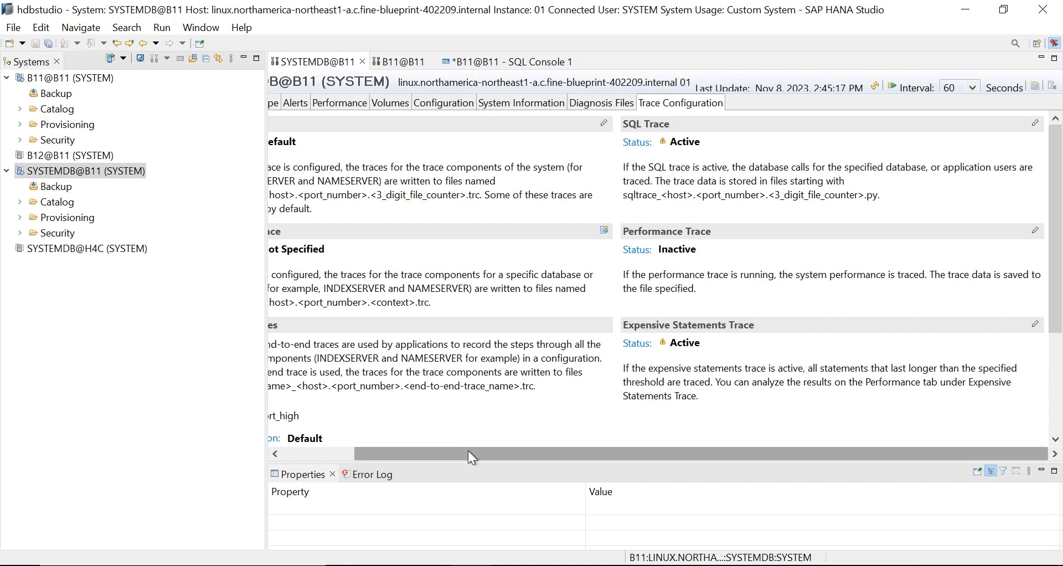
Step: Check the sessions and the recorded expensive statements in the performance monitoring of SYSTEMDB@B11
{"action": "left_click", "coordinate": [300, 453]}
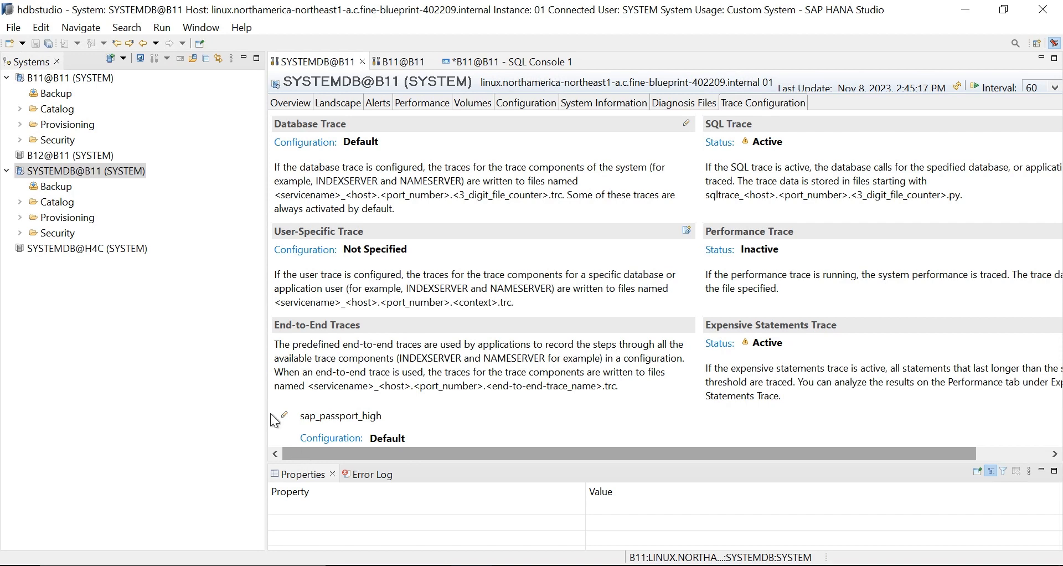
{"action": "left_click", "coordinate": [426, 107]}
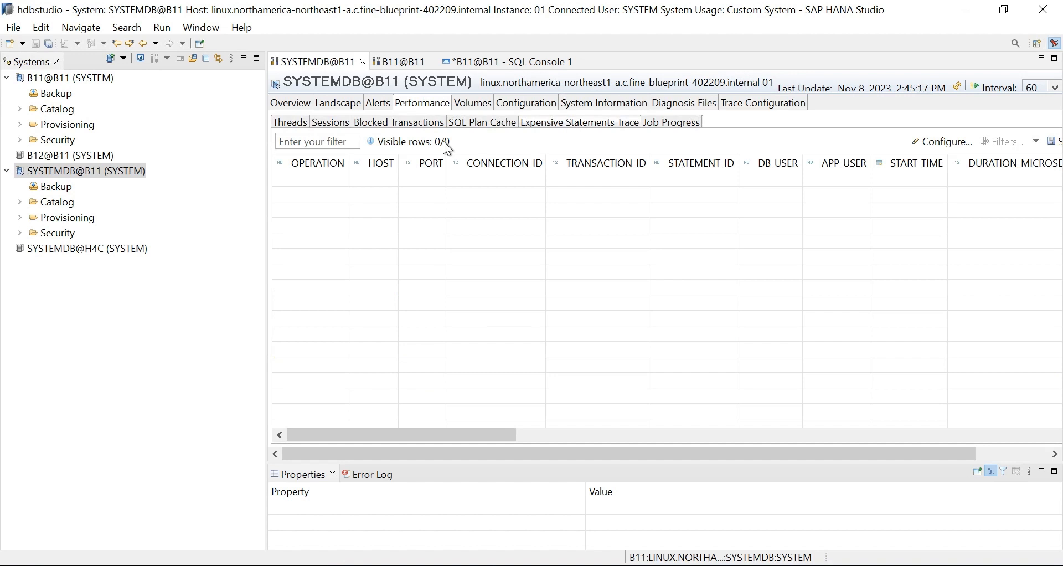
{"action": "left_click", "coordinate": [323, 123]}
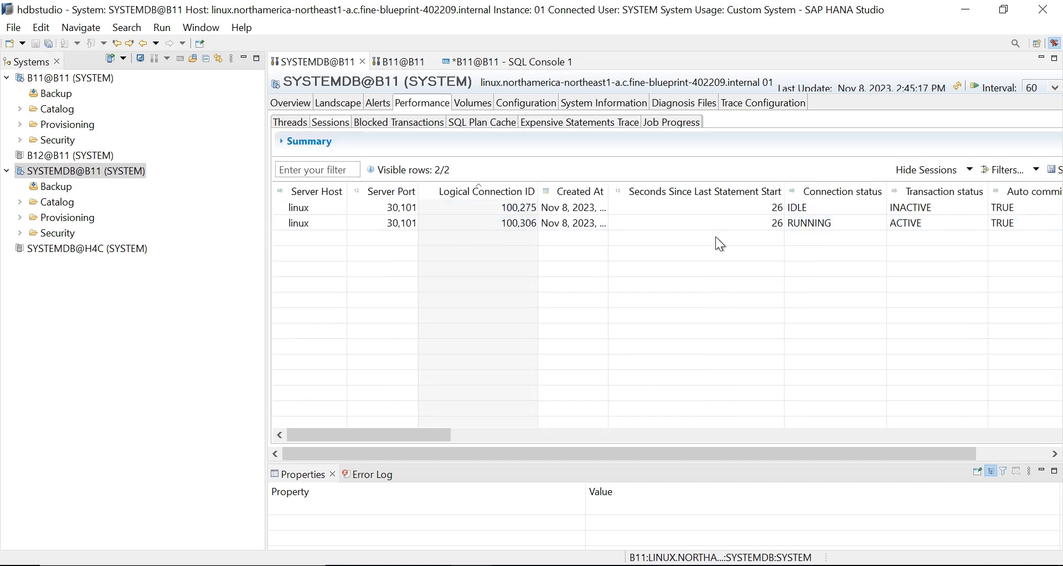
{"action": "left_click", "coordinate": [570, 118]}
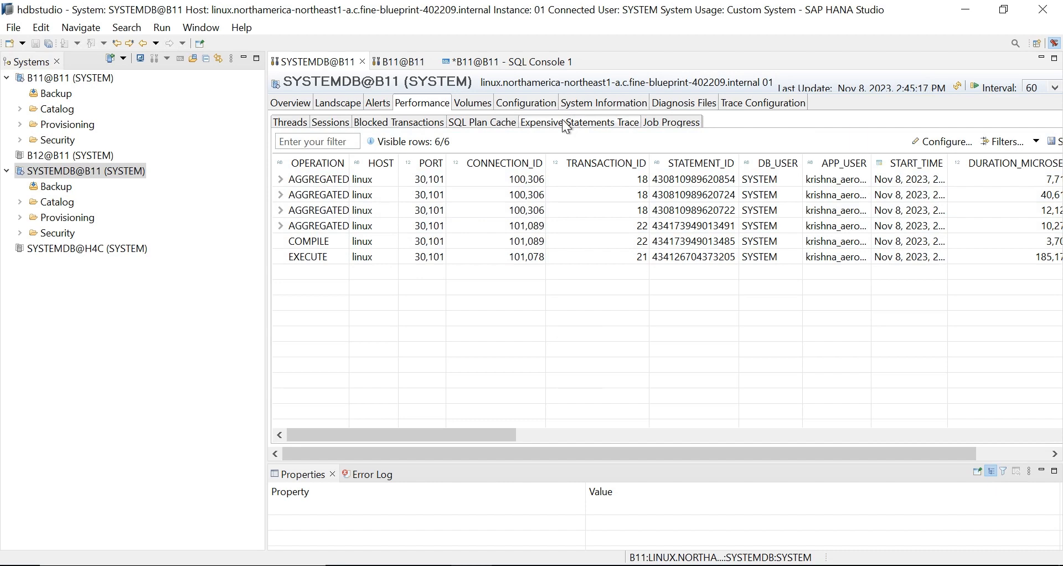
Step: Show the active traces from the overview of SYSTEMDB@B11 and check the job progress in its performance monitoring
{"action": "left_click", "coordinate": [291, 105]}
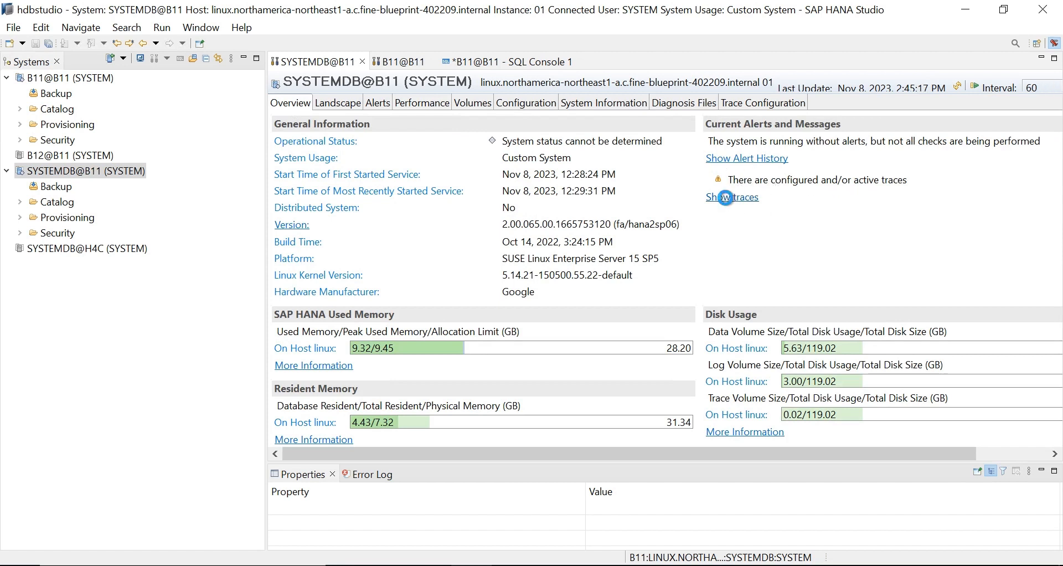
{"action": "left_click", "coordinate": [725, 198]}
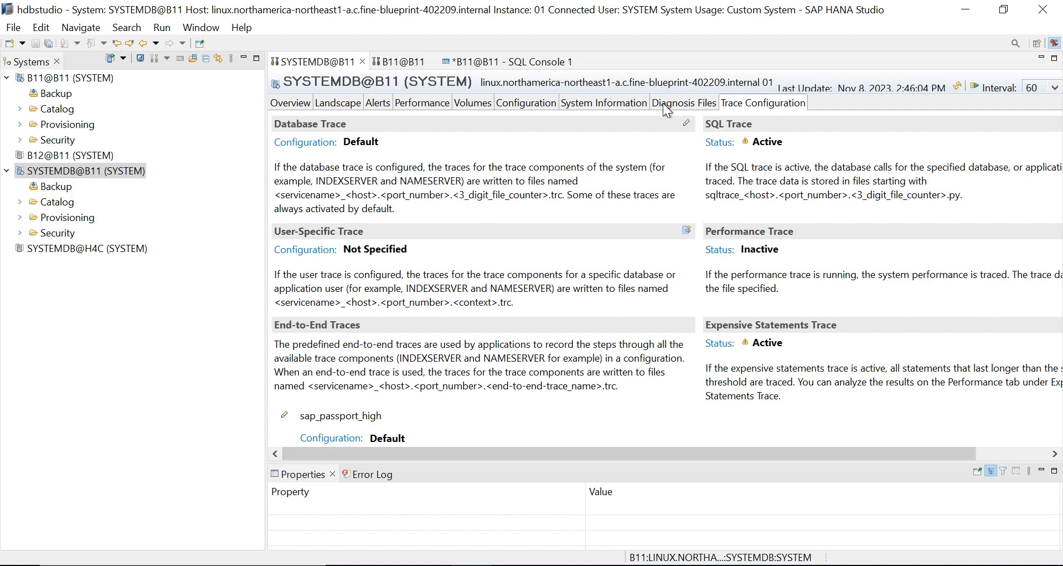
{"action": "left_click", "coordinate": [425, 104]}
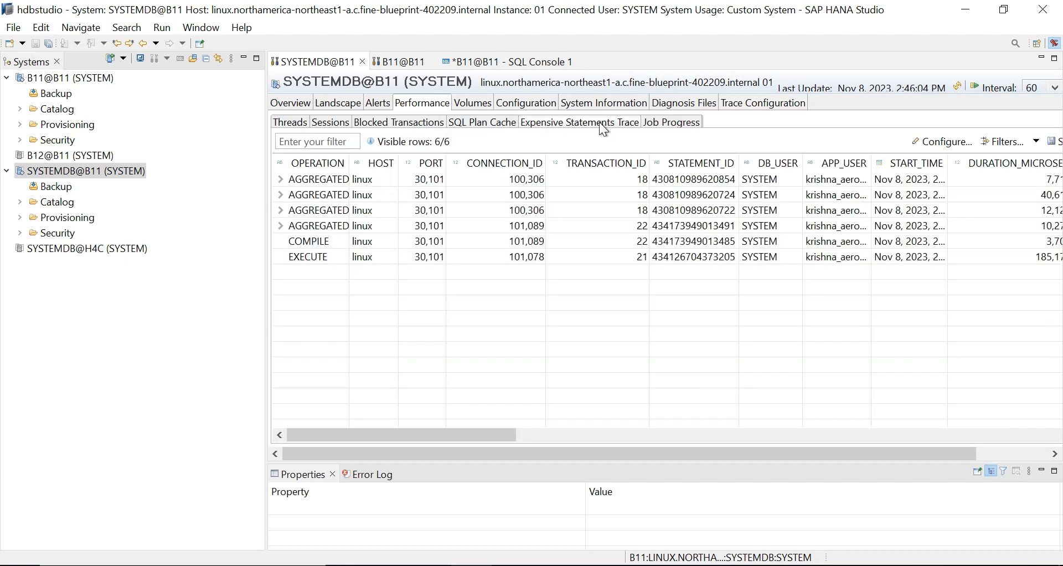
{"action": "left_click", "coordinate": [660, 122]}
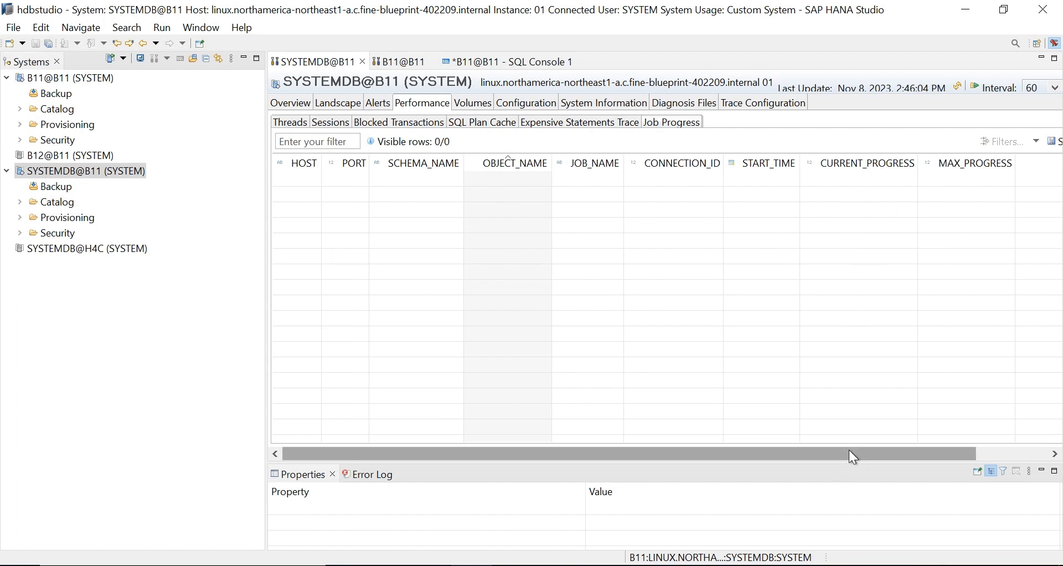
{"action": "left_click_drag", "start_coordinate": [850, 450], "coordinate": [920, 452]}
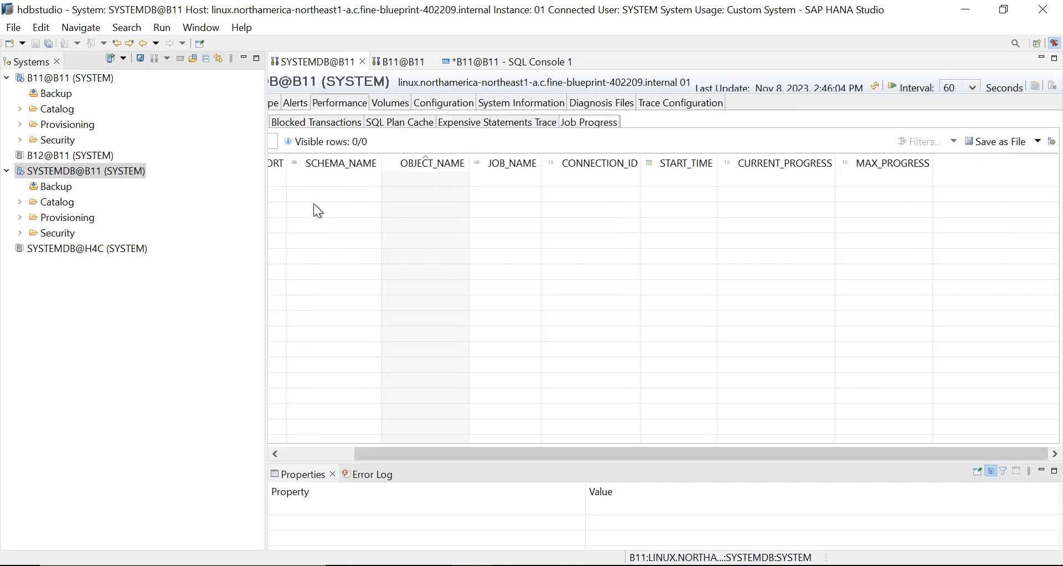
{"action": "left_click_drag", "start_coordinate": [457, 452], "coordinate": [260, 440]}
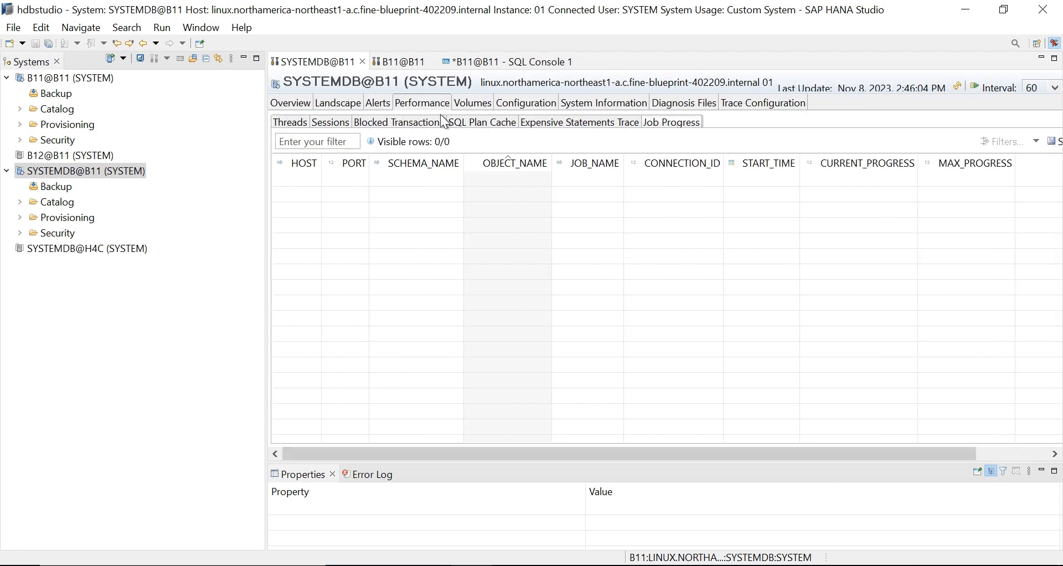
Step: Examine the data and log volumes of the nameserver in SYSTEMDB@B11, keeping the volumes shown by service
{"action": "left_click", "coordinate": [469, 105]}
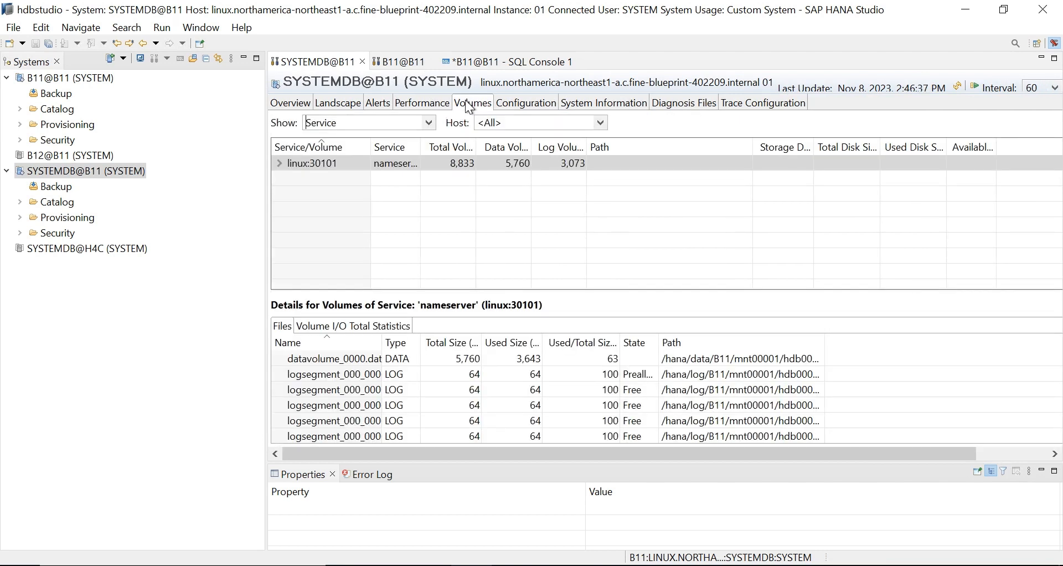
{"action": "left_click", "coordinate": [279, 167]}
{"action": "left_click", "coordinate": [279, 164]}
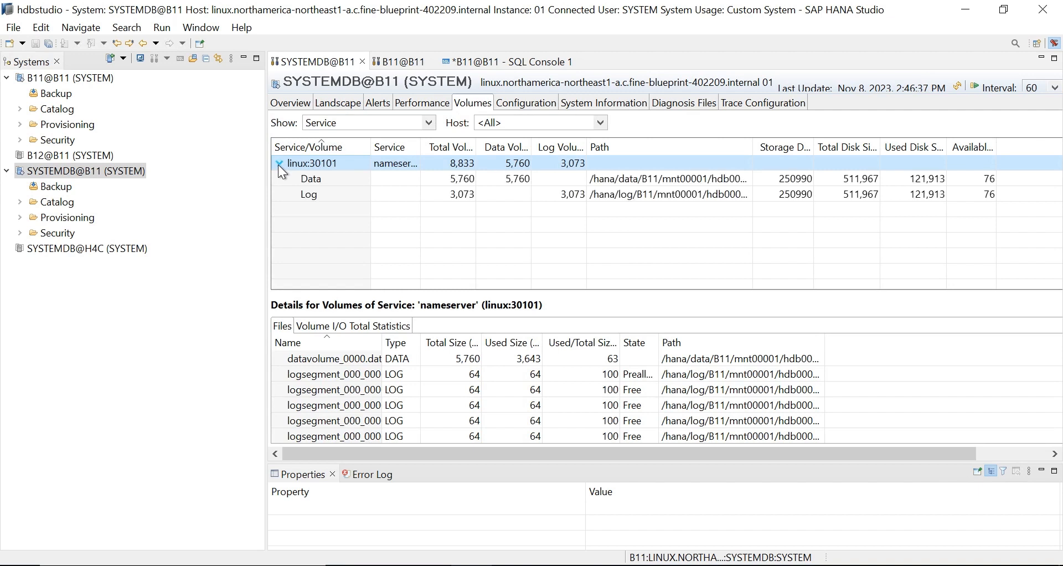
{"action": "left_click", "coordinate": [436, 124]}
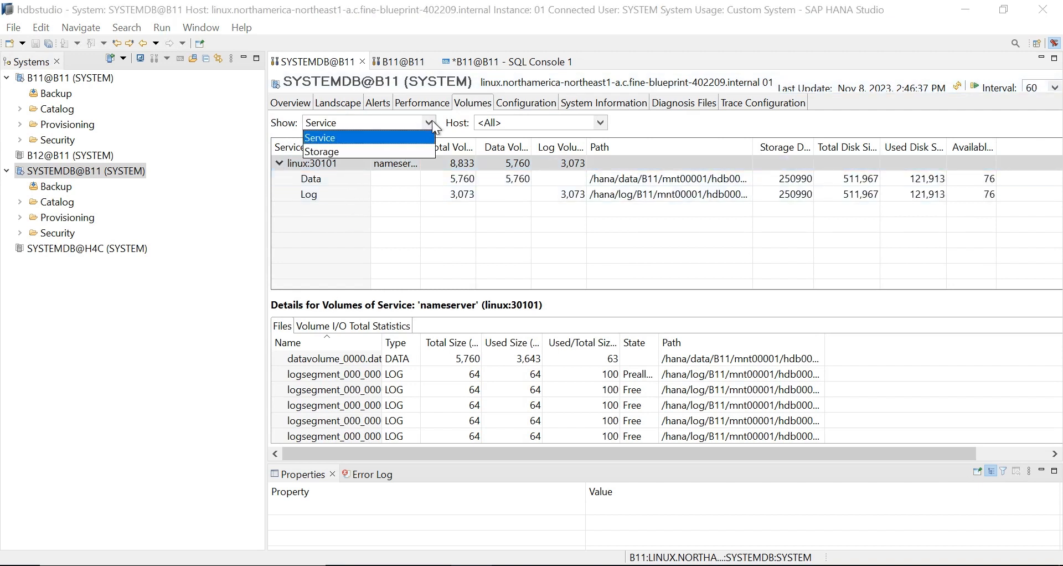
{"action": "left_click", "coordinate": [389, 154]}
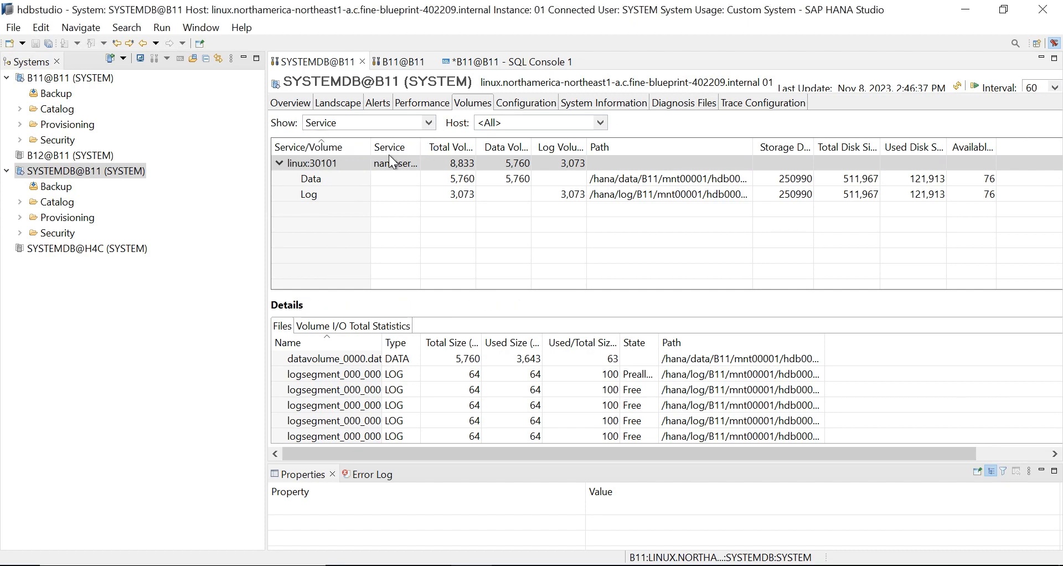
{"action": "left_click", "coordinate": [429, 124]}
{"action": "left_click", "coordinate": [355, 138]}
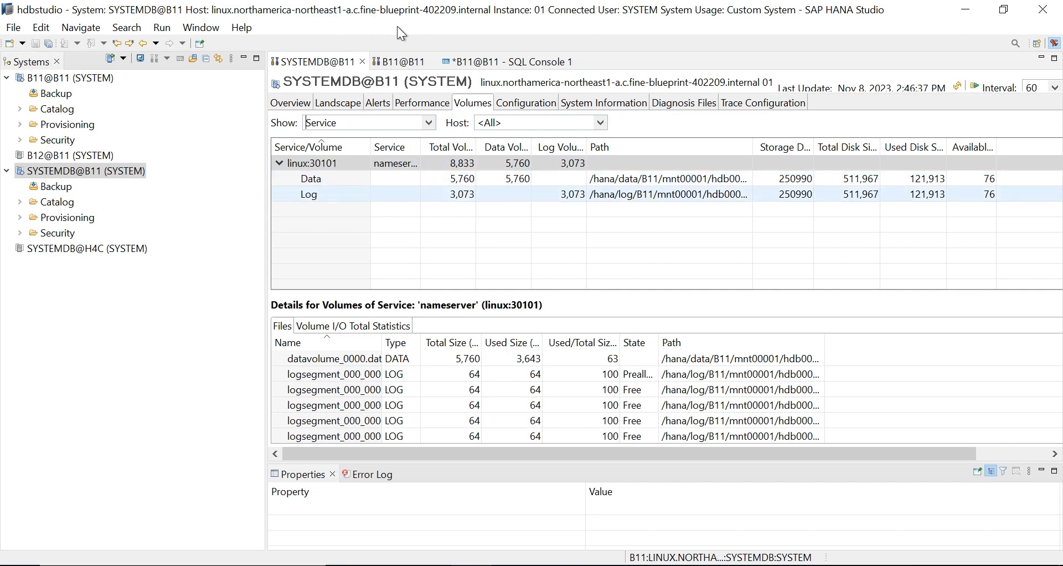
Step: Examine the indexserver and xsengine volumes of B11@B11 and open the detailed disk usage by storage from its overview
{"action": "left_click", "coordinate": [411, 62]}
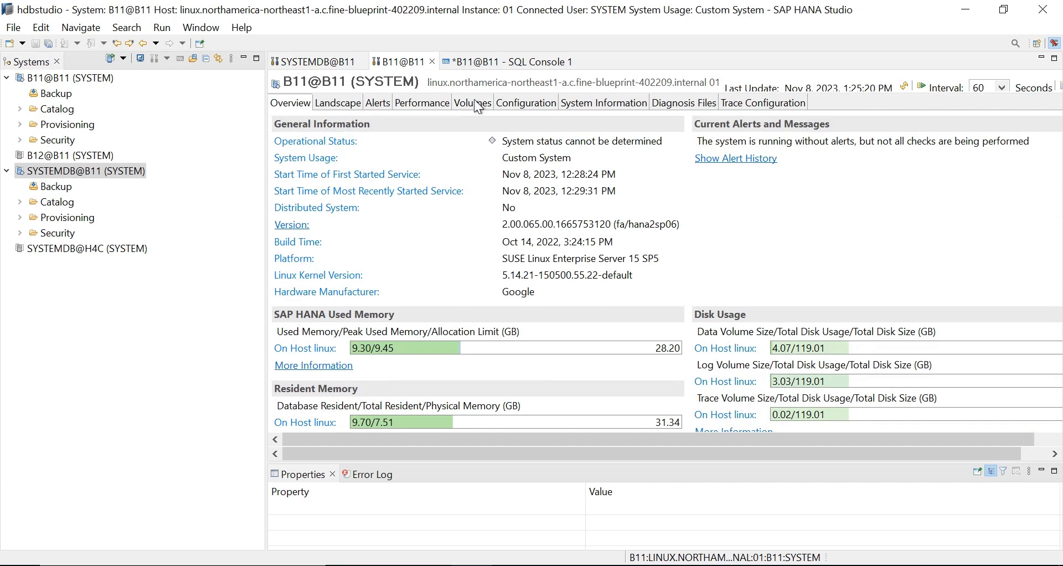
{"action": "left_click", "coordinate": [474, 104]}
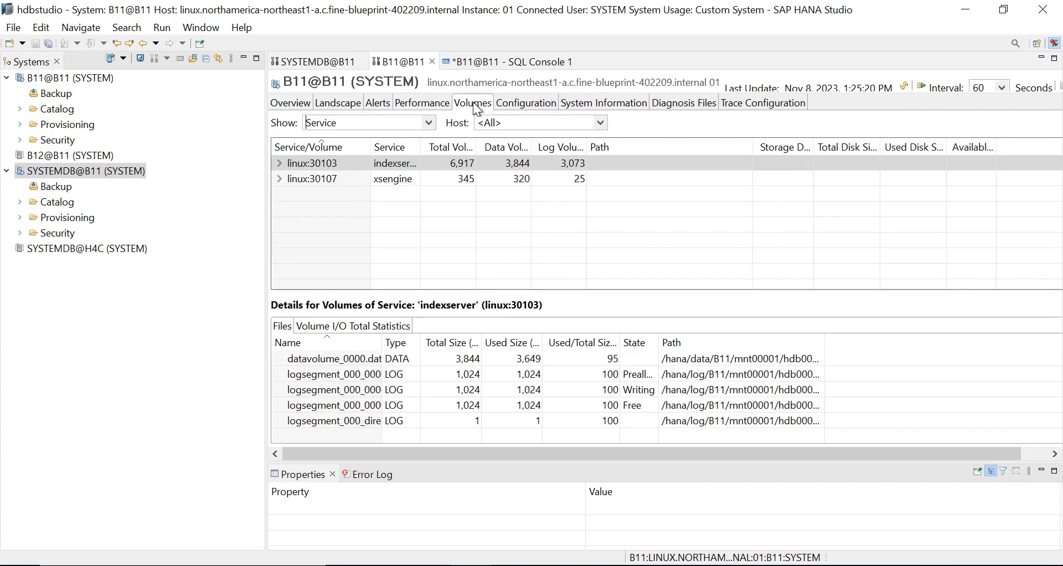
{"action": "left_click", "coordinate": [281, 162]}
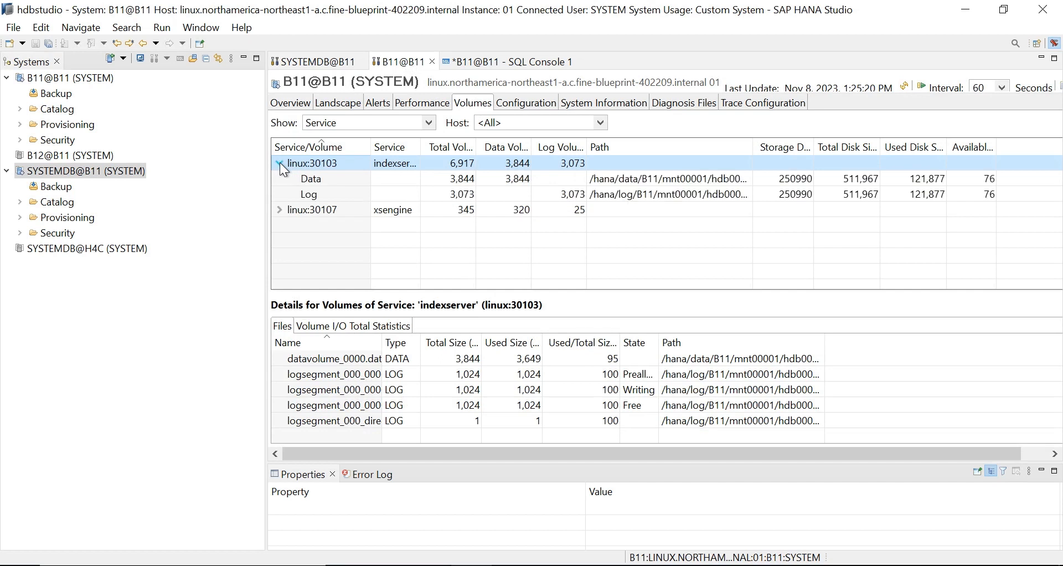
{"action": "left_click", "coordinate": [278, 209]}
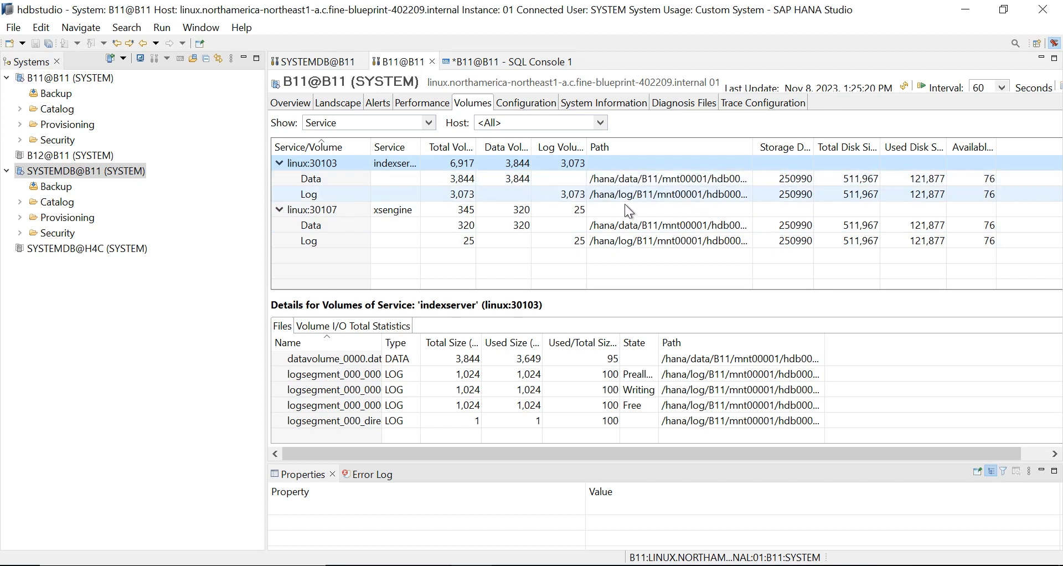
{"action": "left_click", "coordinate": [286, 105]}
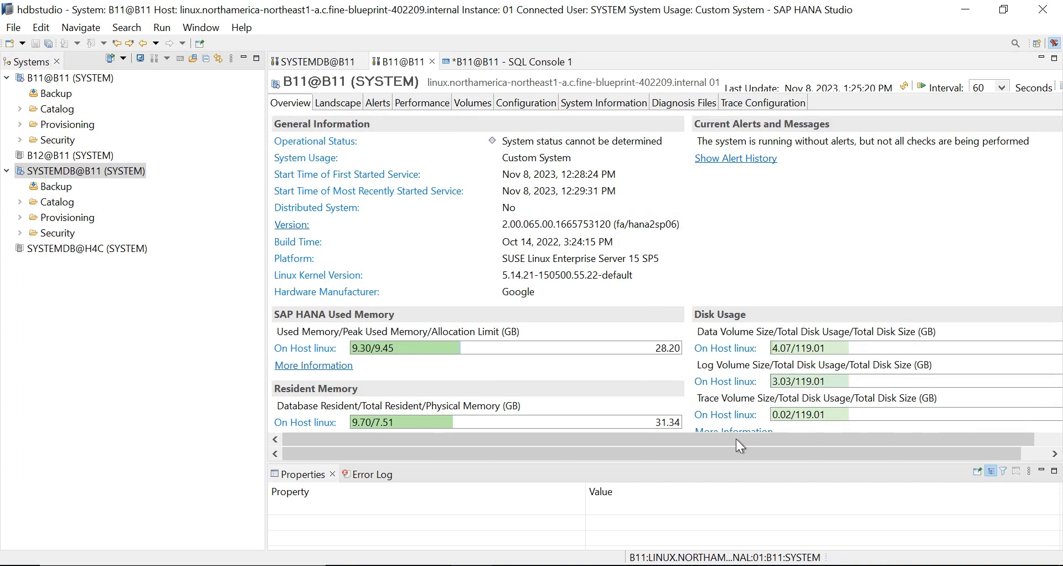
{"action": "left_click", "coordinate": [716, 432]}
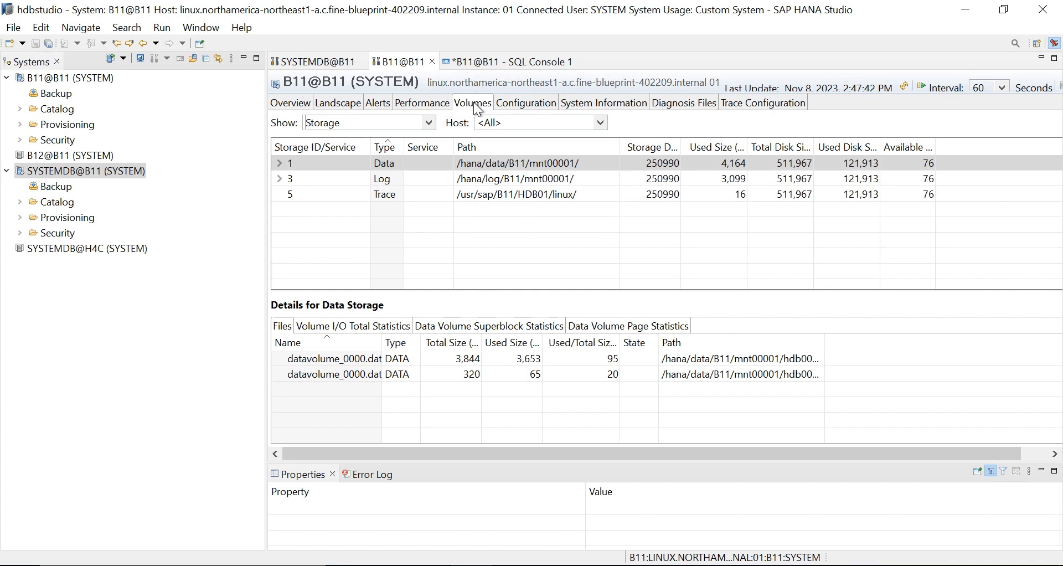
Step: Filter the configuration parameters of B11@B11 by "reserve"
{"action": "left_click", "coordinate": [520, 107]}
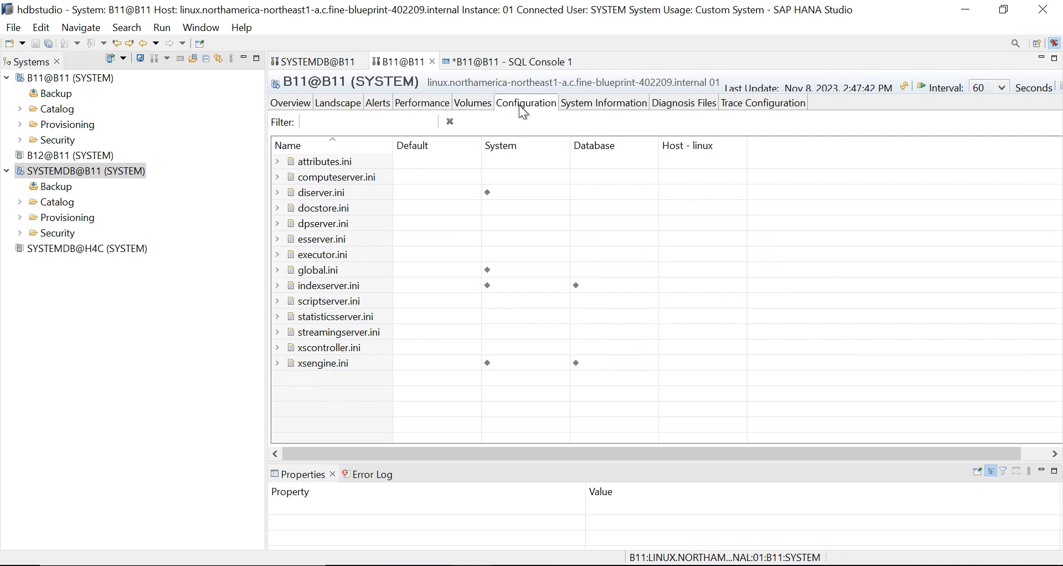
{"action": "left_click", "coordinate": [316, 121]}
{"action": "type", "text": "reserve"}
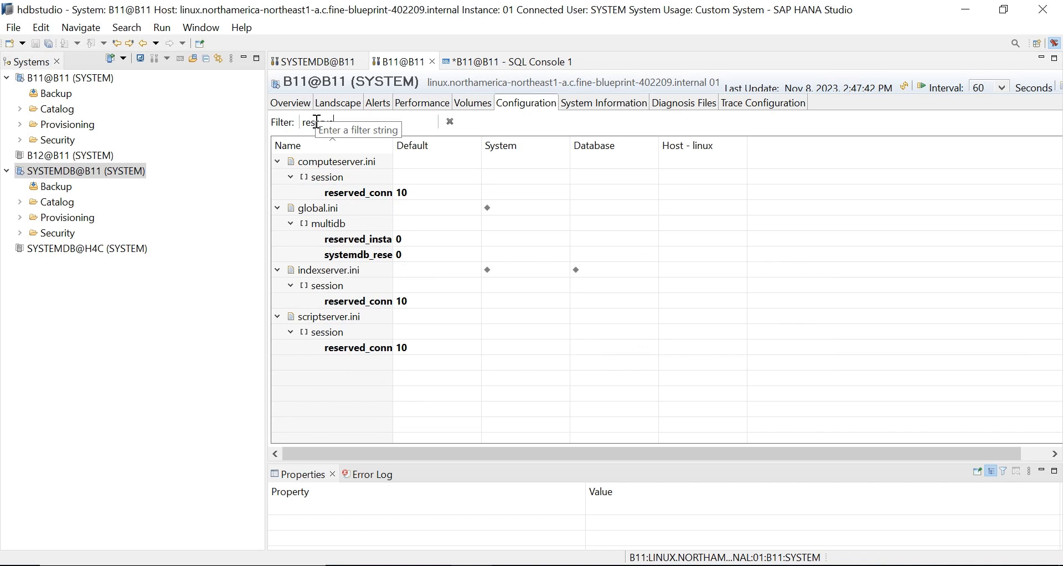
Step: Review the default, system, database and host values of reserved_instance_numbers in global.ini, leaving without saving
{"action": "double_click", "coordinate": [361, 243]}
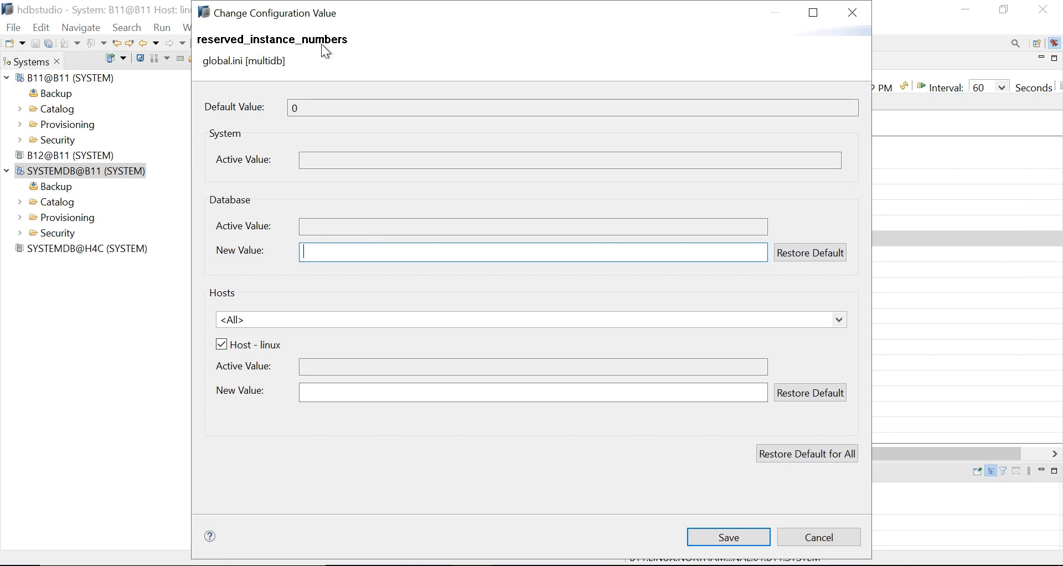
{"action": "left_click", "coordinate": [313, 106]}
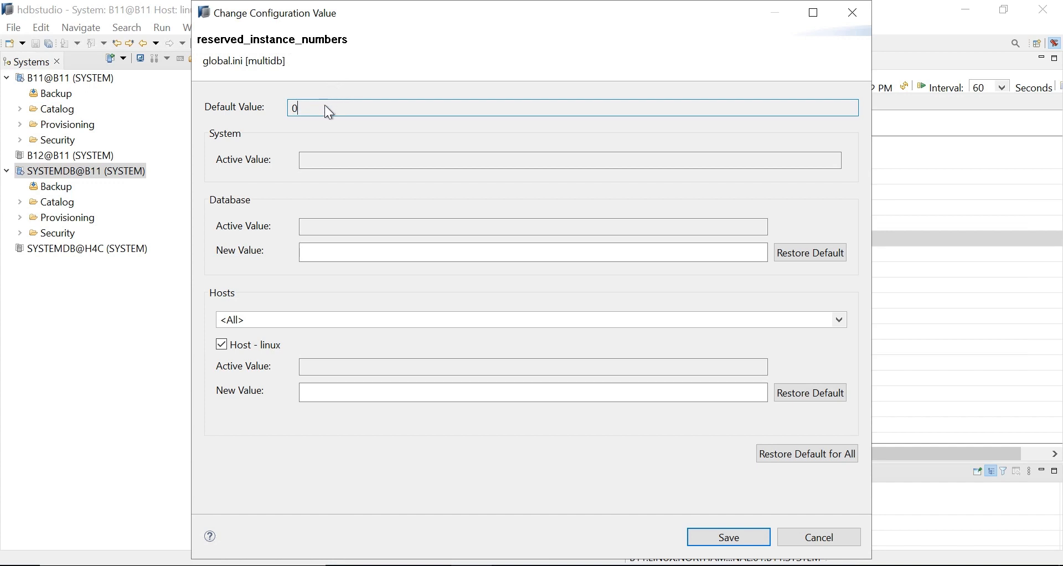
{"action": "left_click", "coordinate": [325, 162]}
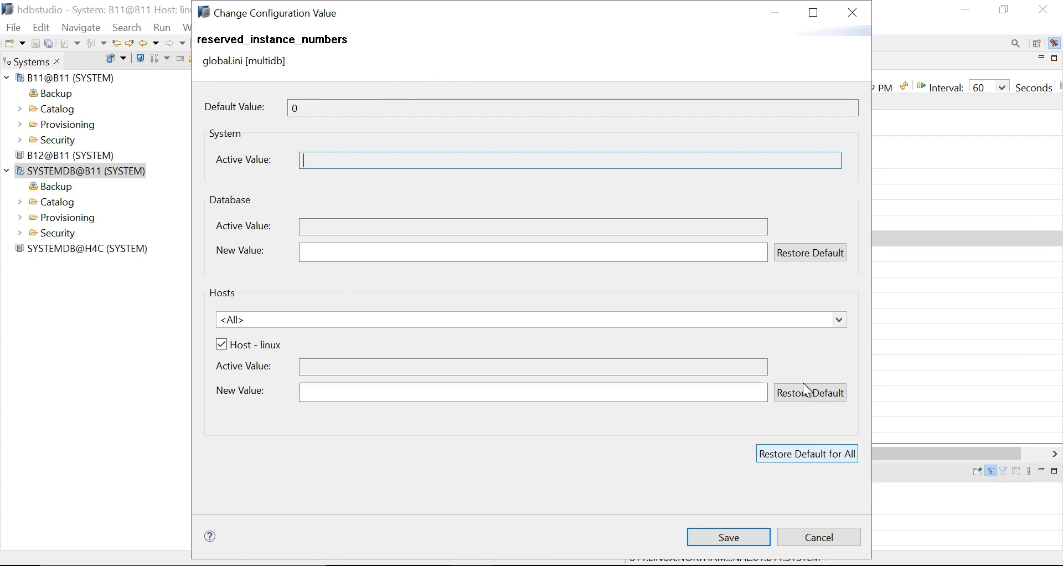
{"action": "left_click", "coordinate": [840, 321]}
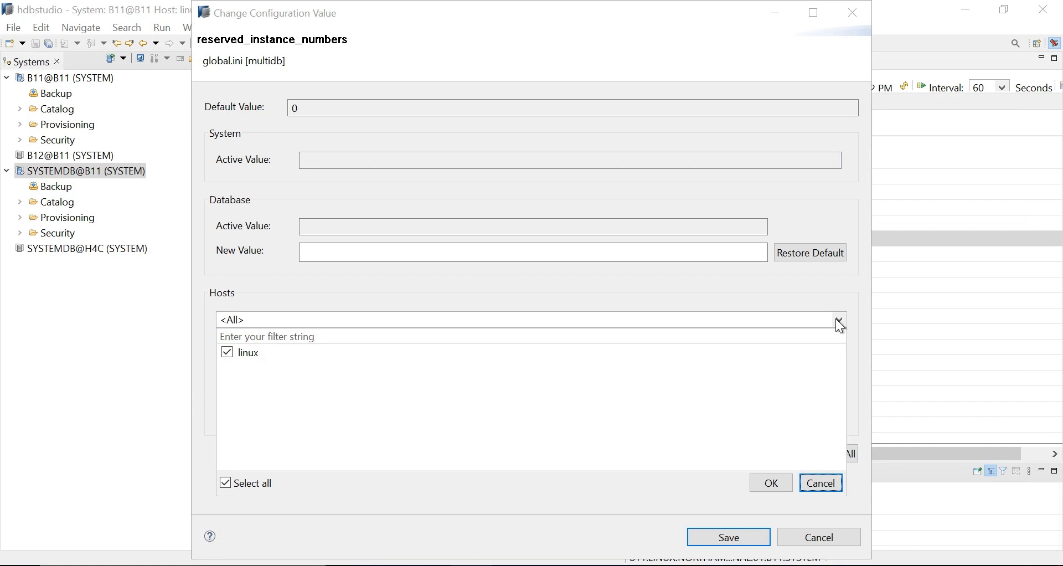
{"action": "left_click", "coordinate": [773, 488]}
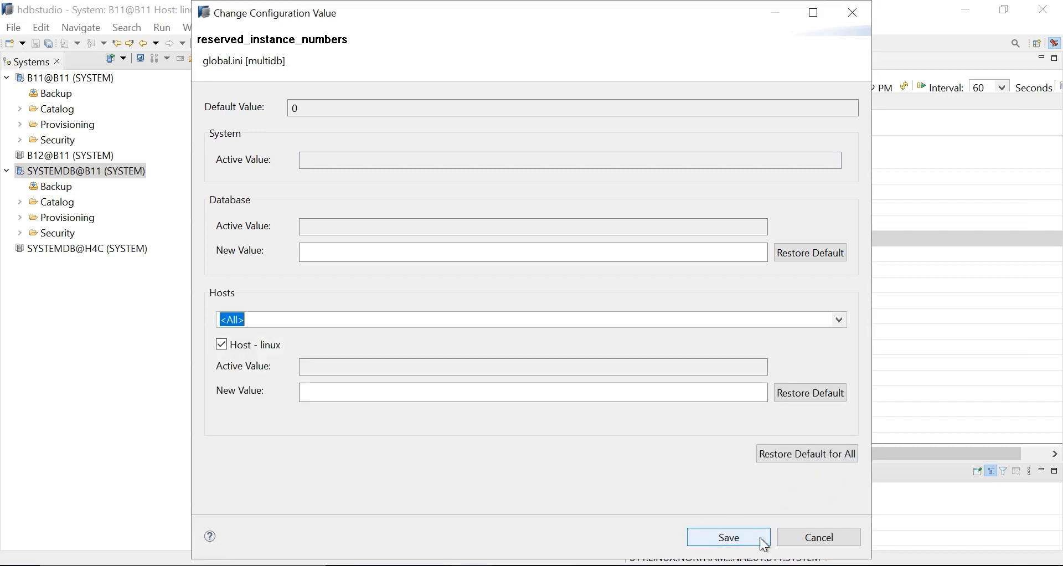
{"action": "left_click", "coordinate": [816, 539]}
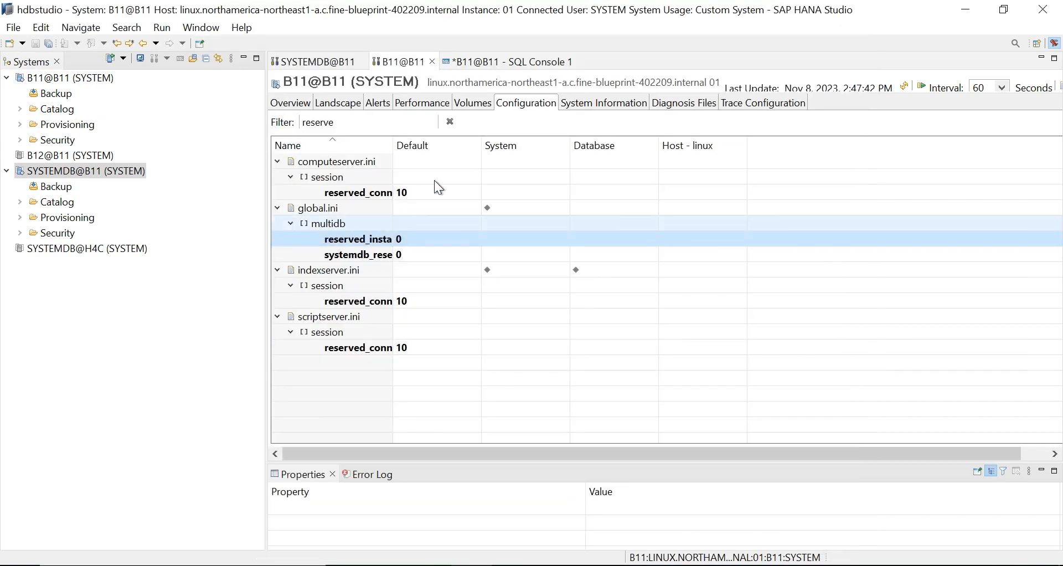
Step: Replace the configuration filter of B11@B11 with "base"
{"action": "left_click", "coordinate": [383, 127]}
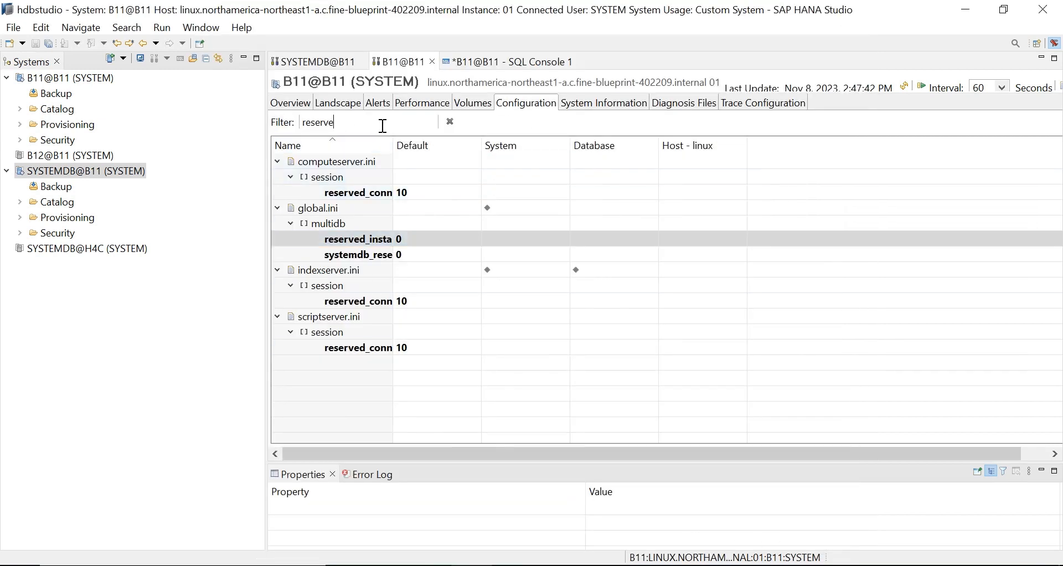
{"action": "key", "text": "BackSpace"}
{"action": "key", "text": "BackSpace"}
{"action": "key", "text": "BackSpace"}
{"action": "key", "text": "BackSpace"}
{"action": "key", "text": "BackSpace"}
{"action": "key", "text": "BackSpace"}
{"action": "key", "text": "BackSpace"}
{"action": "type", "text": "base"}
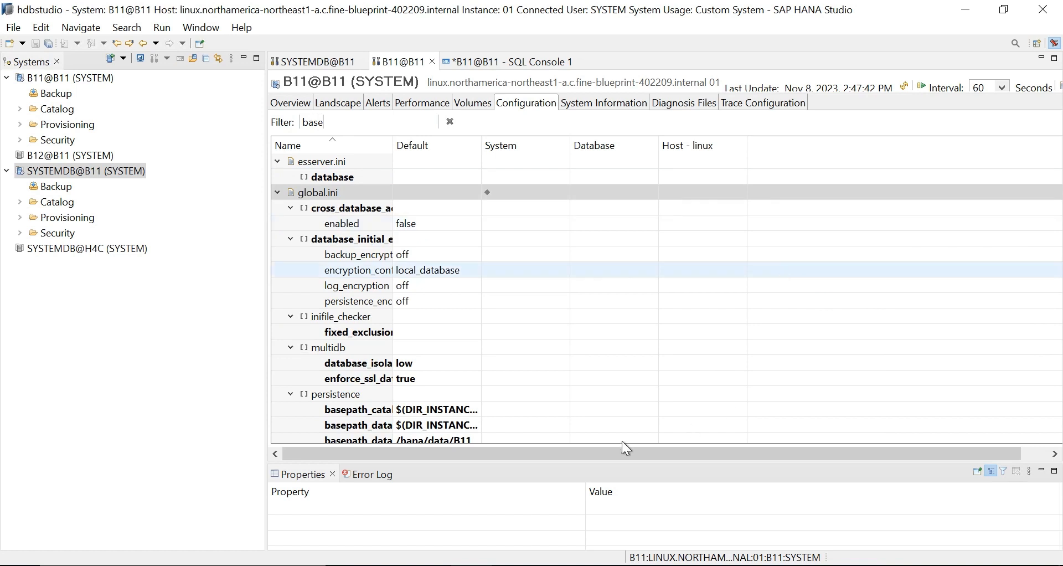
Step: Review the default and active values of basepath_databackup in the persistence section of global.ini, leaving without saving
{"action": "double_click", "coordinate": [370, 424]}
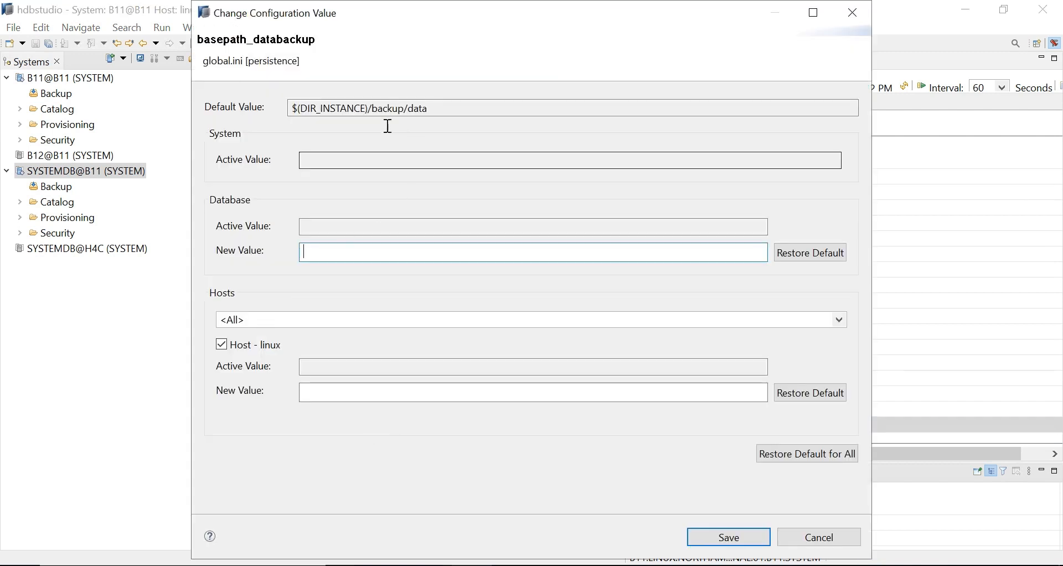
{"action": "left_click_drag", "start_coordinate": [435, 107], "coordinate": [266, 111]}
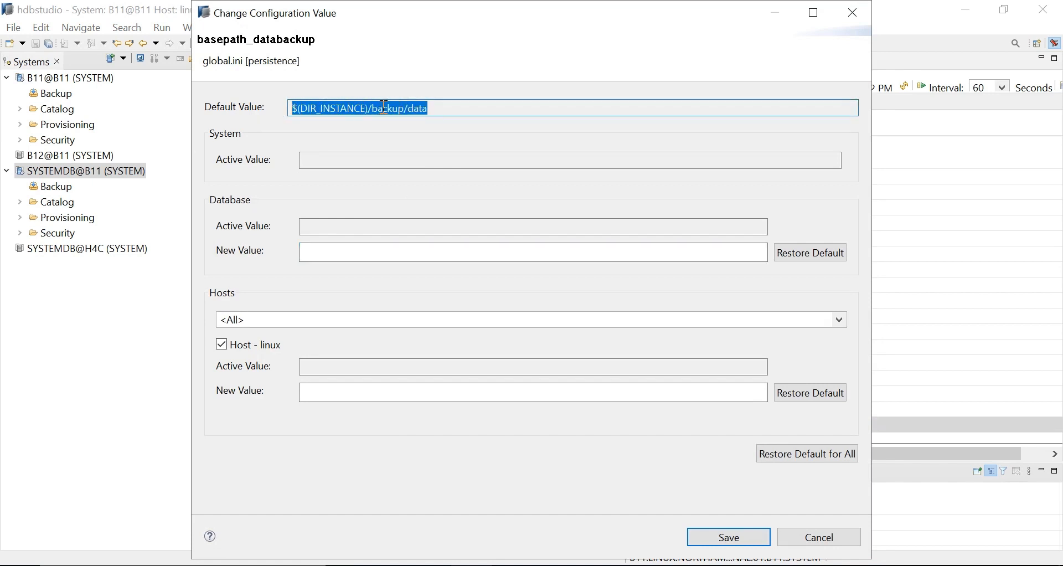
{"action": "left_click_drag", "start_coordinate": [370, 107], "coordinate": [290, 107]}
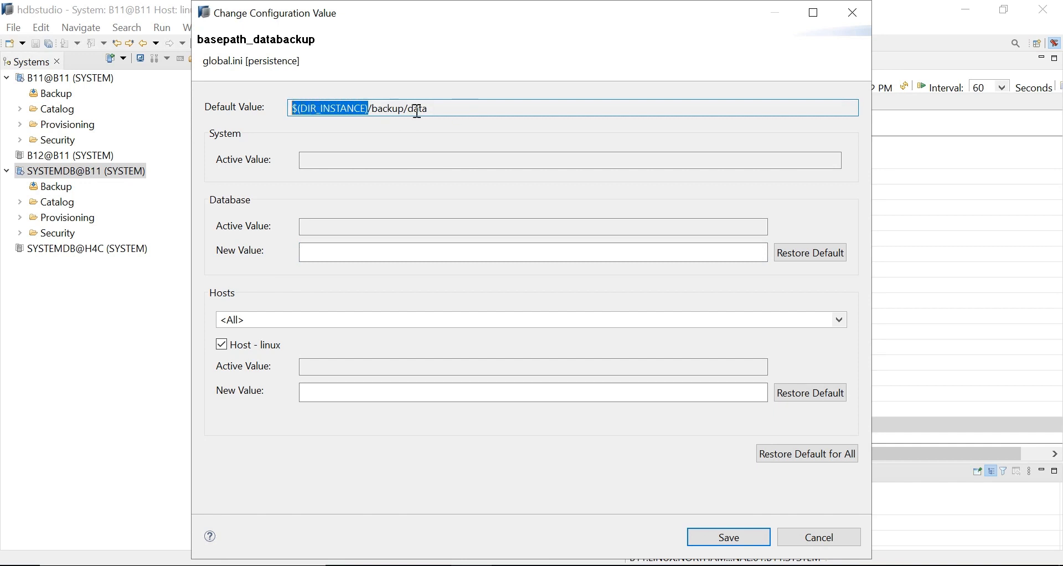
{"action": "left_click", "coordinate": [327, 164]}
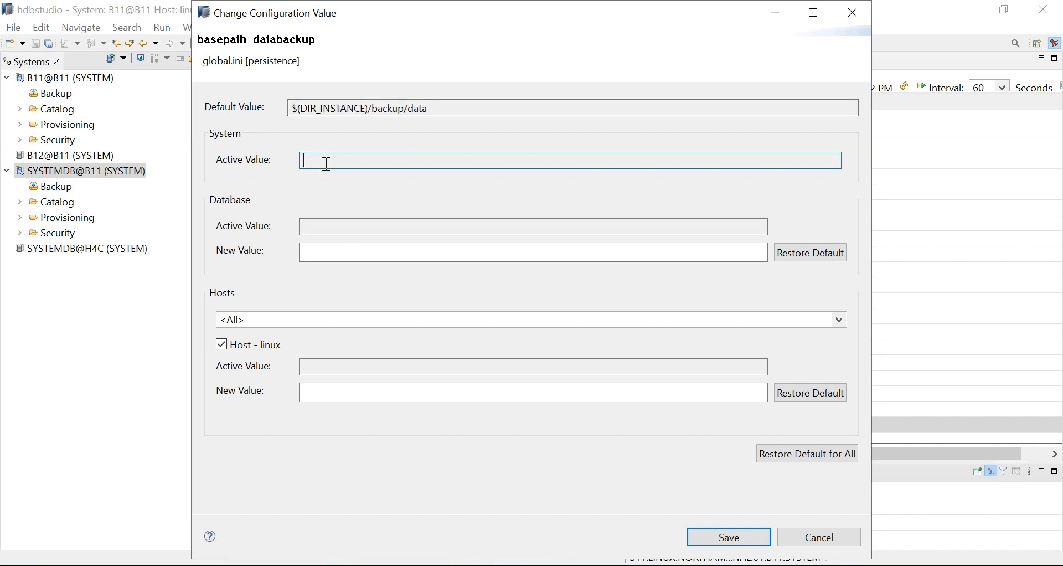
{"action": "left_click", "coordinate": [814, 536]}
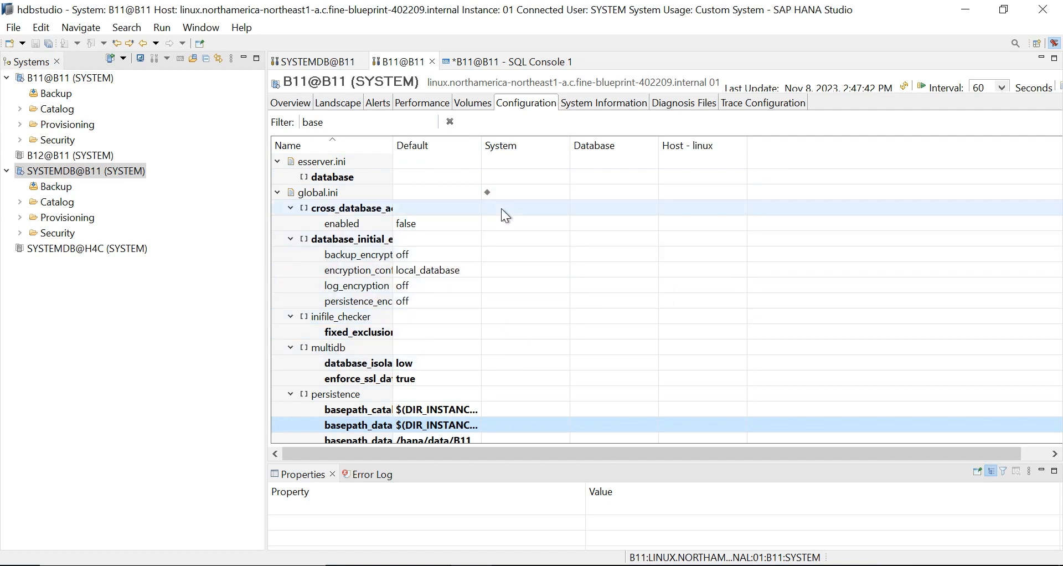
Step: Replace the configuration filter of B11@B11 with "glob" and collapse the abstract_sql_plan section of global.ini
{"action": "left_click", "coordinate": [344, 123]}
{"action": "key", "text": "BackSpace"}
{"action": "key", "text": "BackSpace"}
{"action": "key", "text": "BackSpace"}
{"action": "key", "text": "BackSpace"}
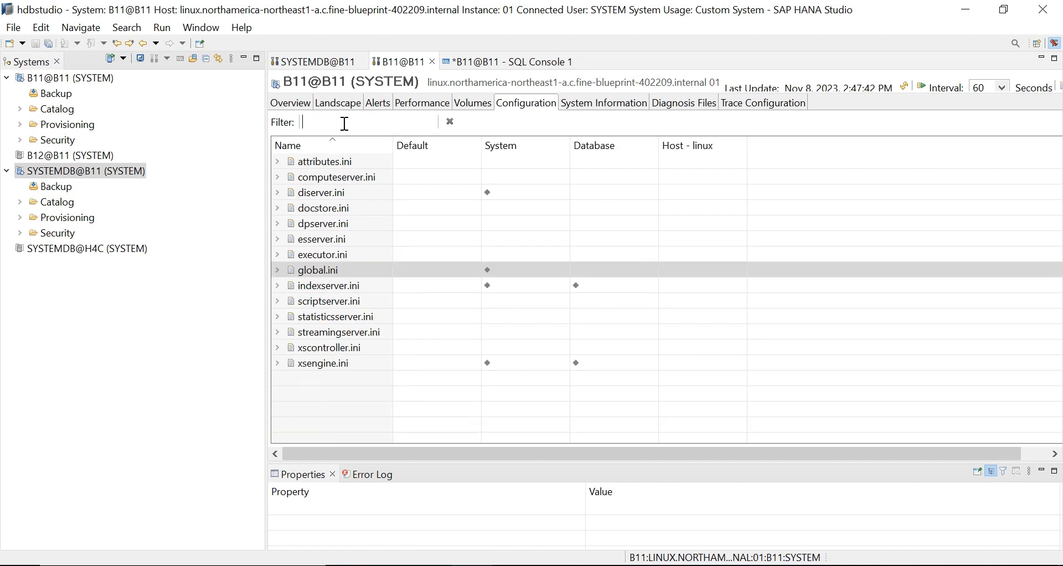
{"action": "type", "text": "glob"}
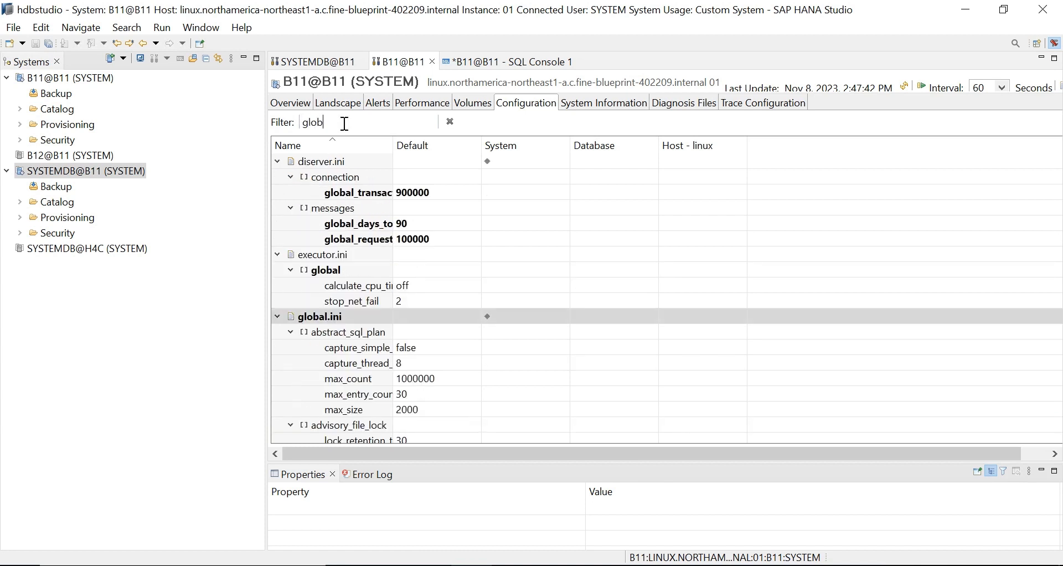
{"action": "left_click", "coordinate": [316, 319]}
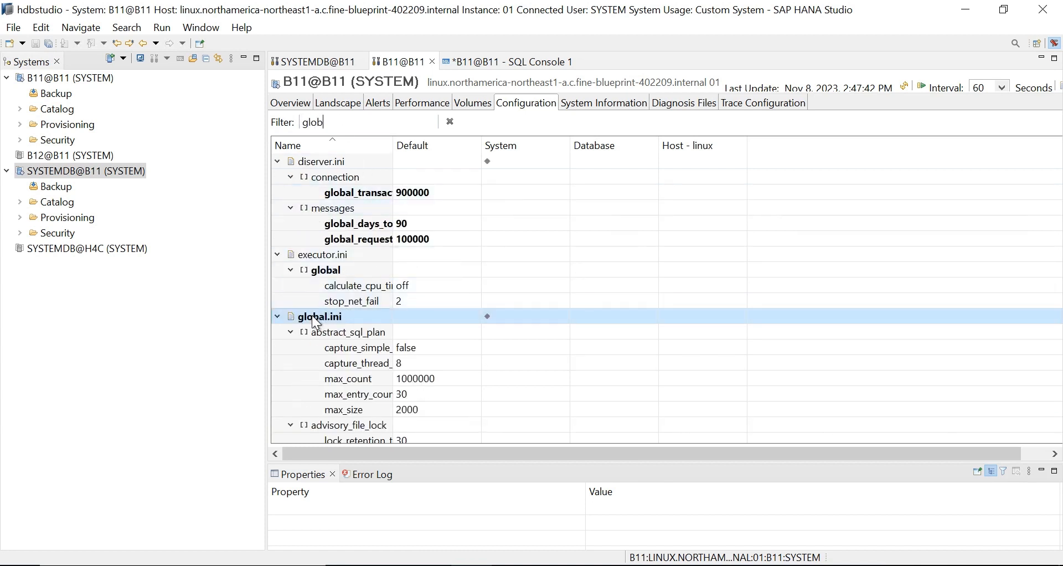
{"action": "left_click", "coordinate": [291, 331]}
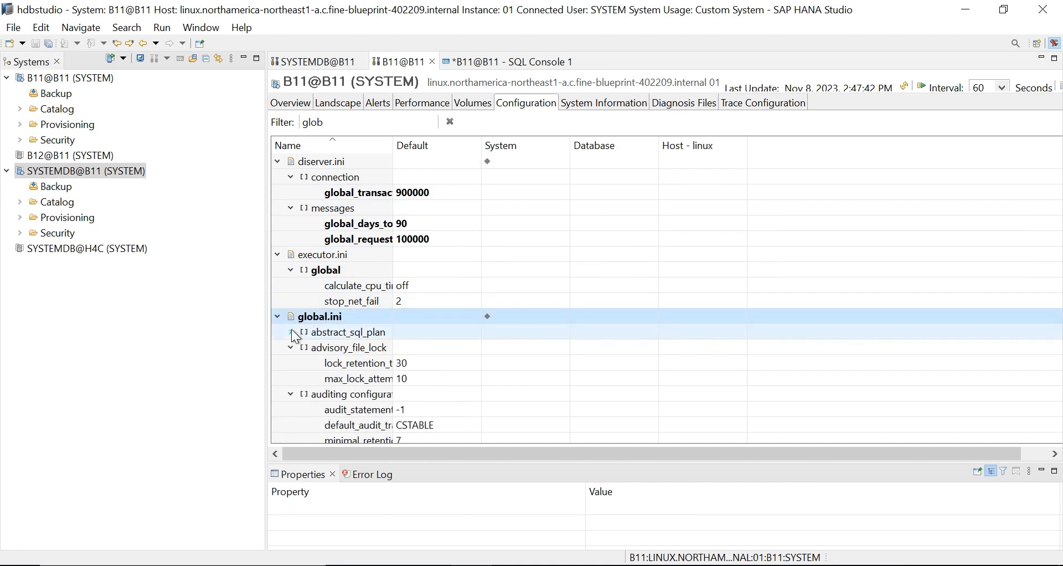
Step: Replace the configuration filter of B11@B11 with "lis"
{"action": "left_click", "coordinate": [397, 124]}
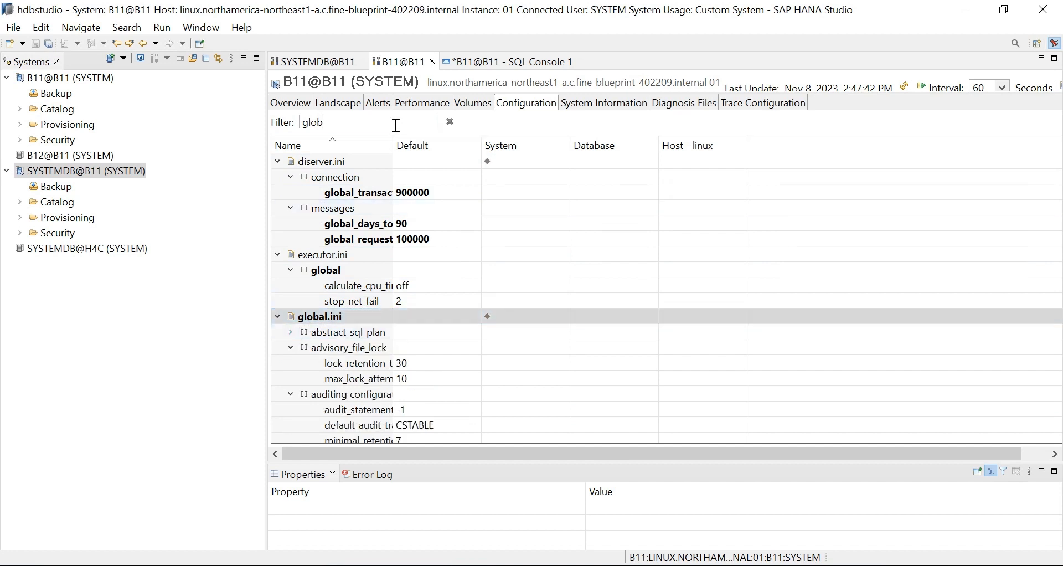
{"action": "key", "text": "BackSpace"}
{"action": "key", "text": "BackSpace"}
{"action": "key", "text": "BackSpace"}
{"action": "key", "text": "BackSpace"}
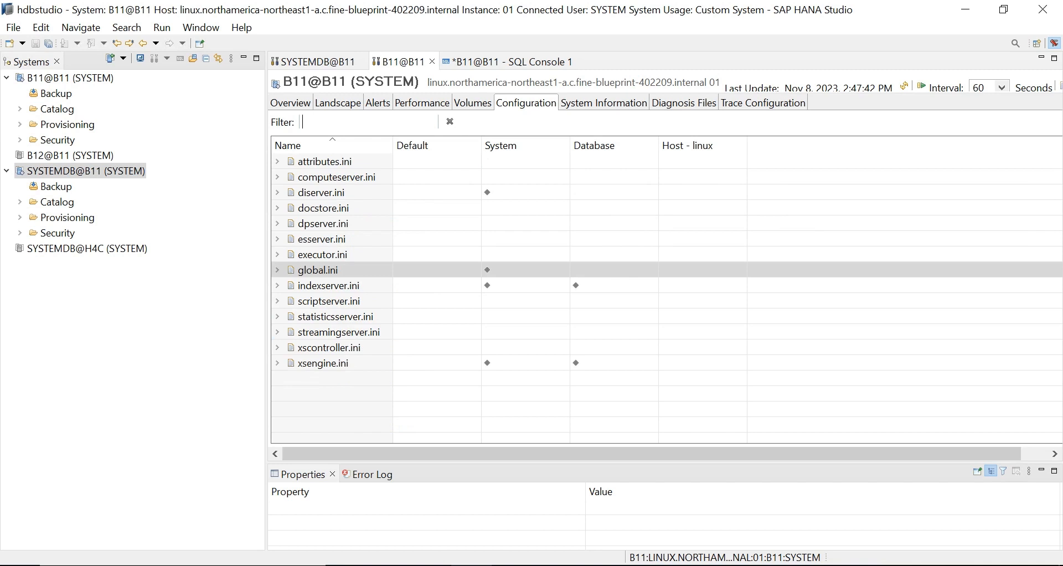
{"action": "type", "text": "lis"}
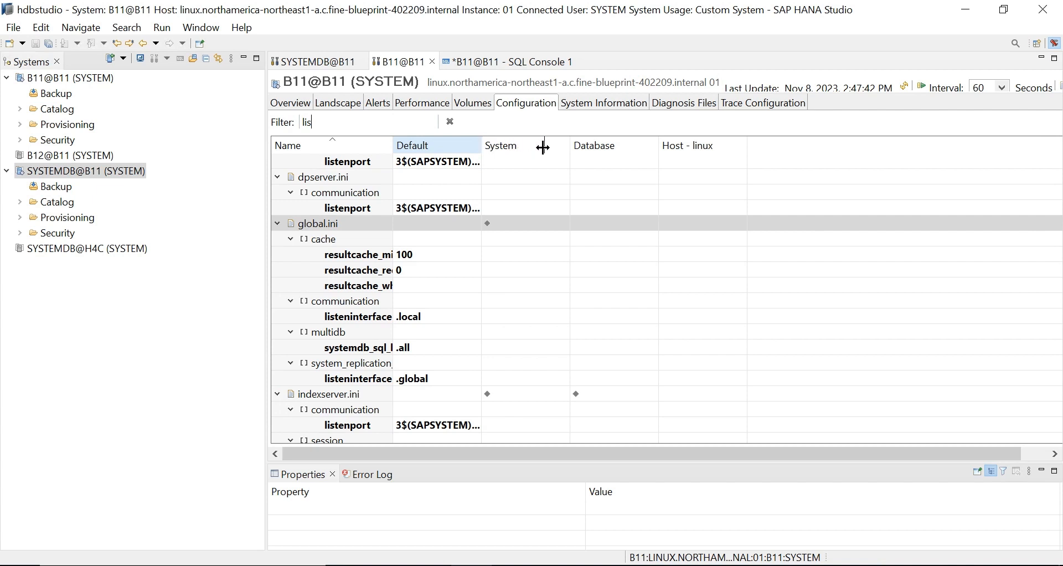
Step: Widen the Default column to show the full listenport values, and compare them with the service ports in the B11@B11 landscape
{"action": "left_click_drag", "start_coordinate": [481, 145], "coordinate": [543, 147]}
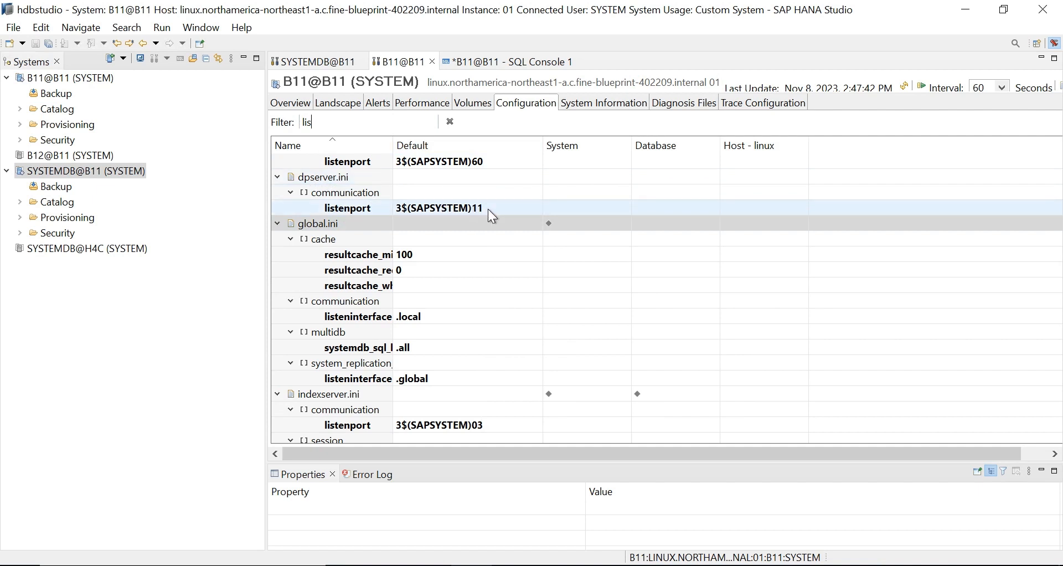
{"action": "left_click", "coordinate": [338, 104]}
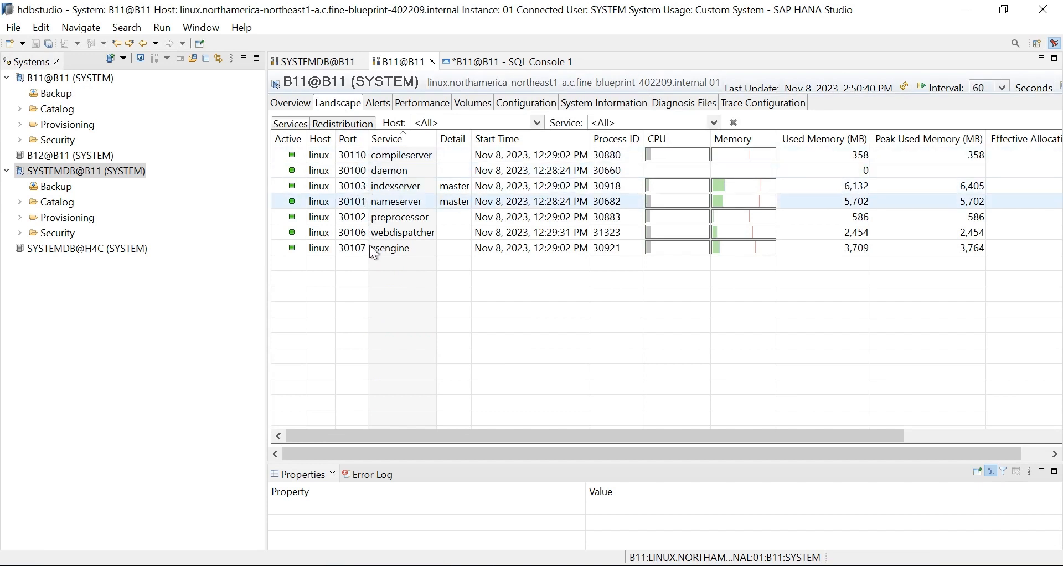
{"action": "left_click", "coordinate": [521, 104]}
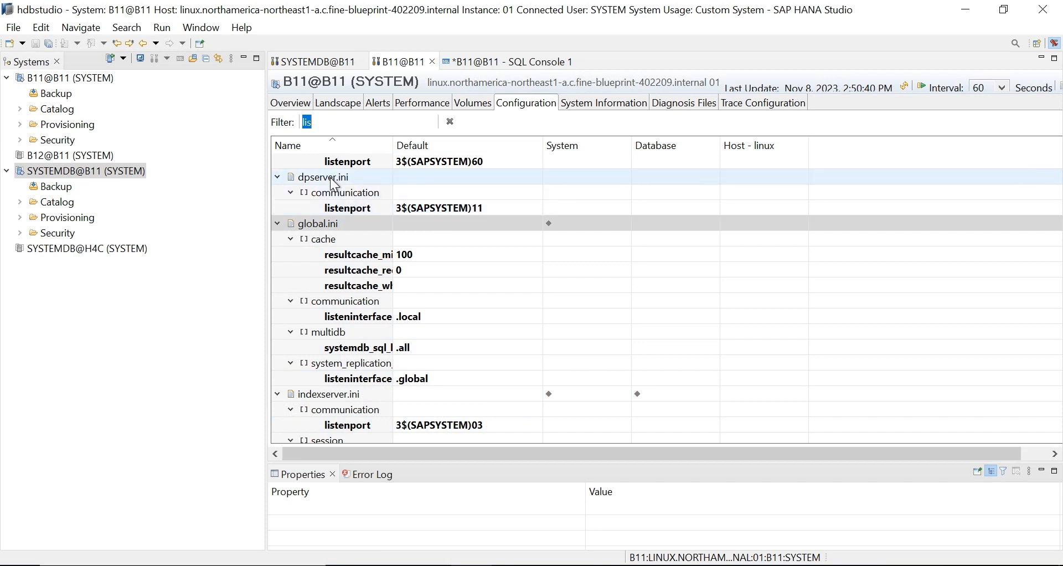
Step: Replace the configuration filter of B11@B11 with "global_al"
{"action": "left_click", "coordinate": [339, 118]}
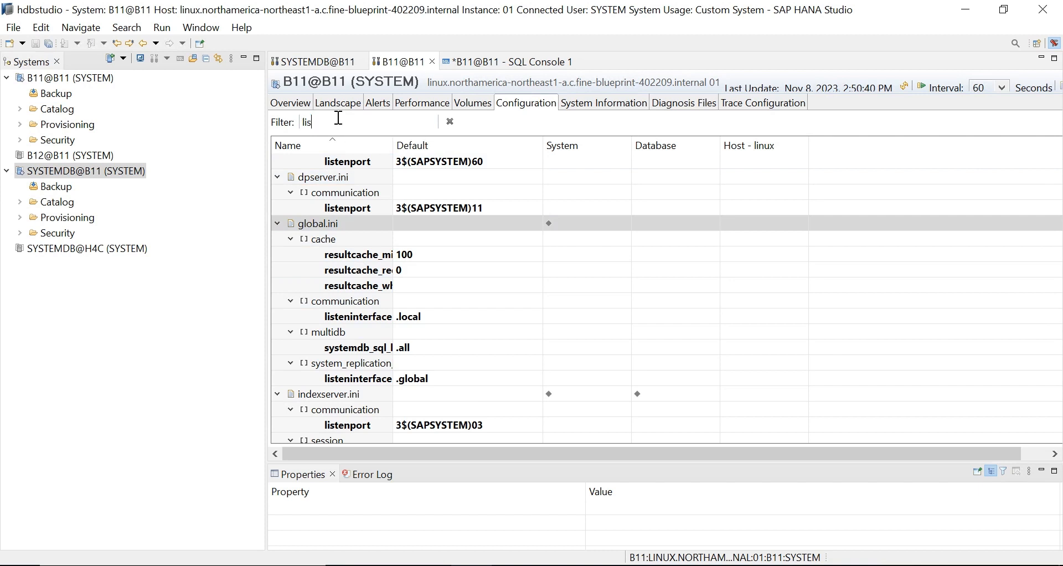
{"action": "key", "text": "BackSpace"}
{"action": "key", "text": "BackSpace"}
{"action": "key", "text": "BackSpace"}
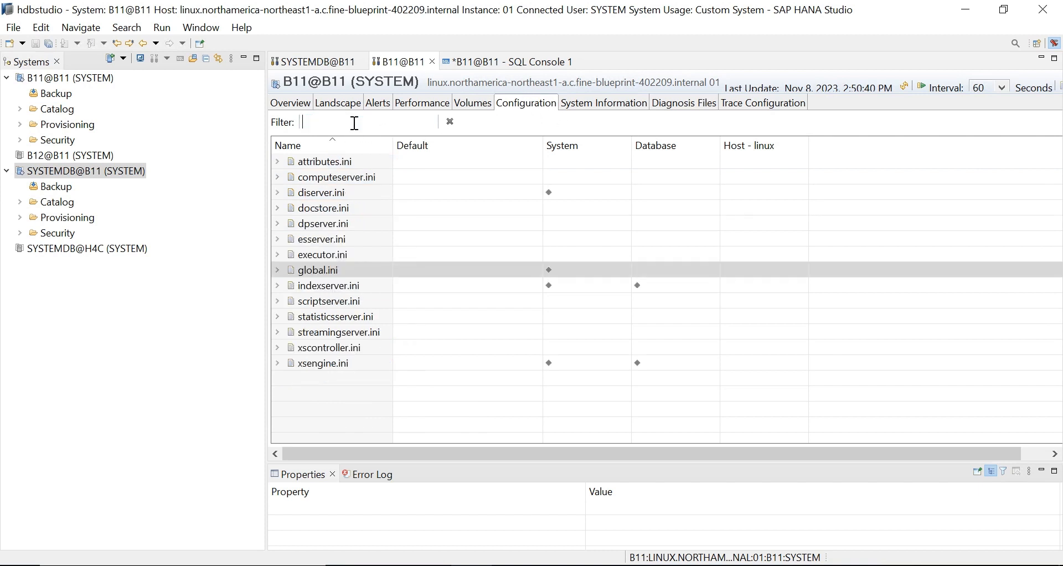
{"action": "type", "text": "globa"}
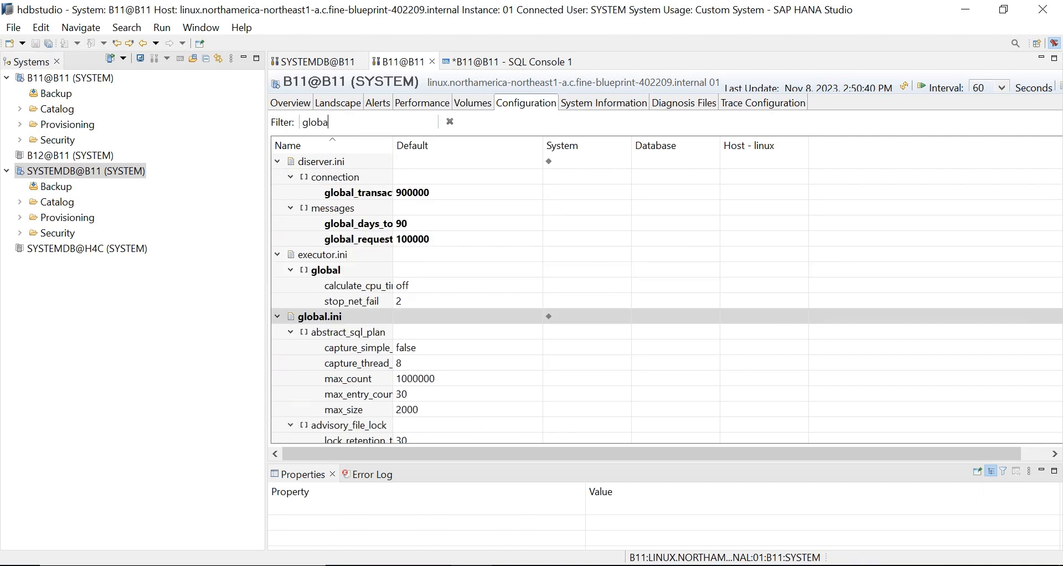
{"action": "type", "text": "l"}
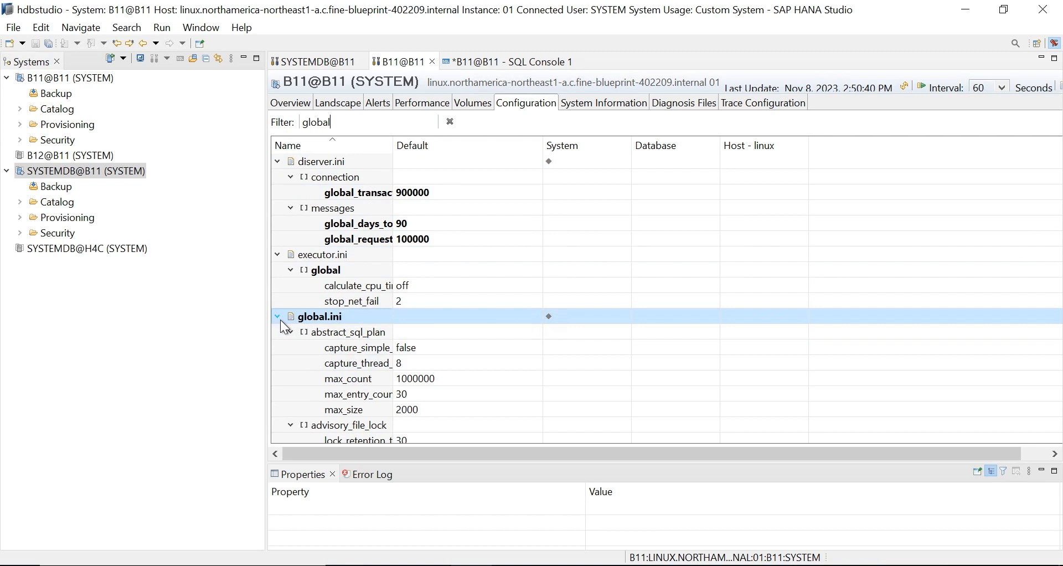
{"action": "type", "text": "_al"}
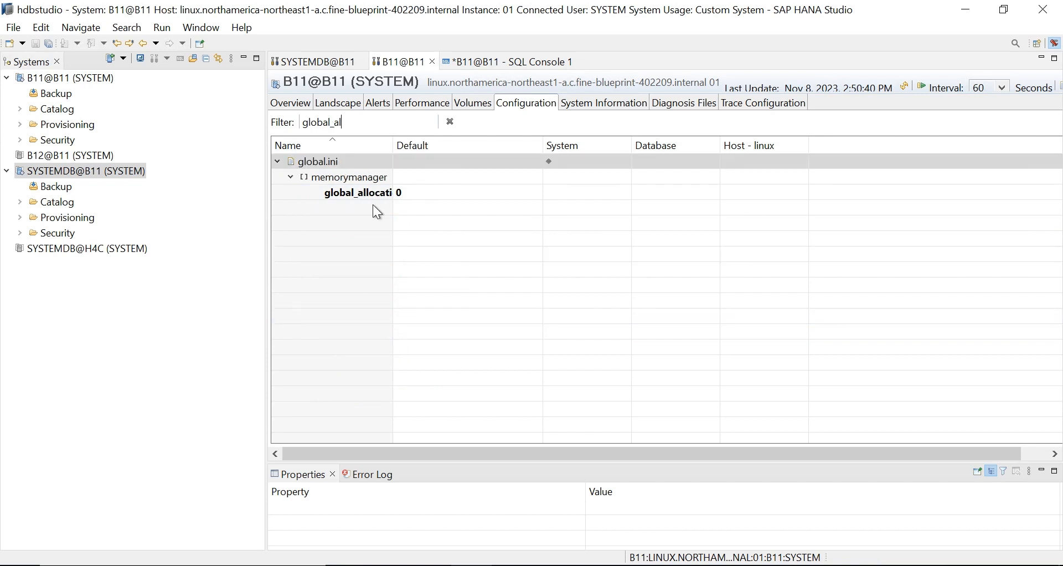
Step: Review the default value and host selection of global_allocation_limit in the memorymanager section of global.ini, leaving without saving
{"action": "double_click", "coordinate": [368, 192]}
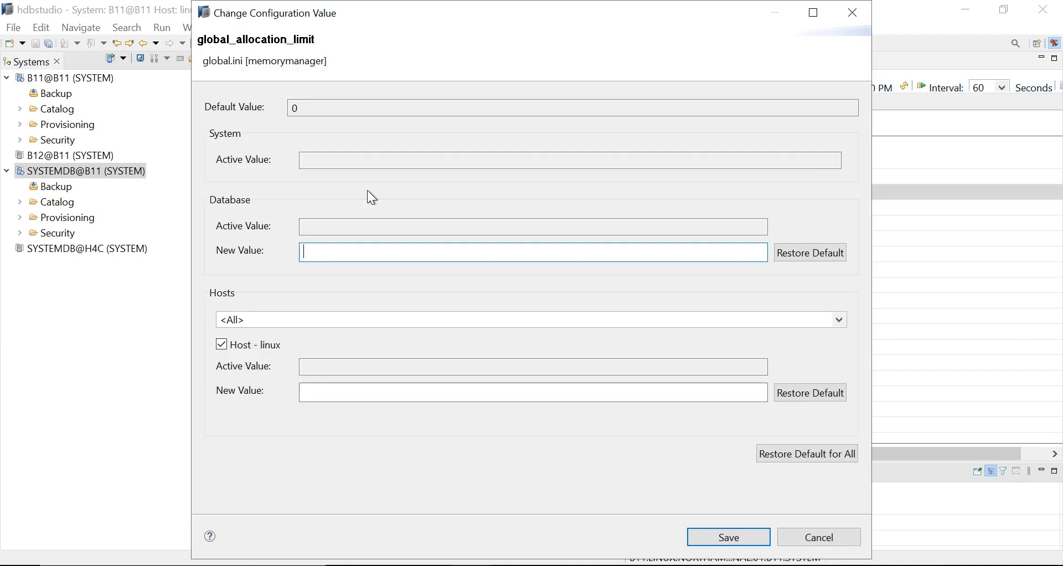
{"action": "left_click", "coordinate": [295, 109]}
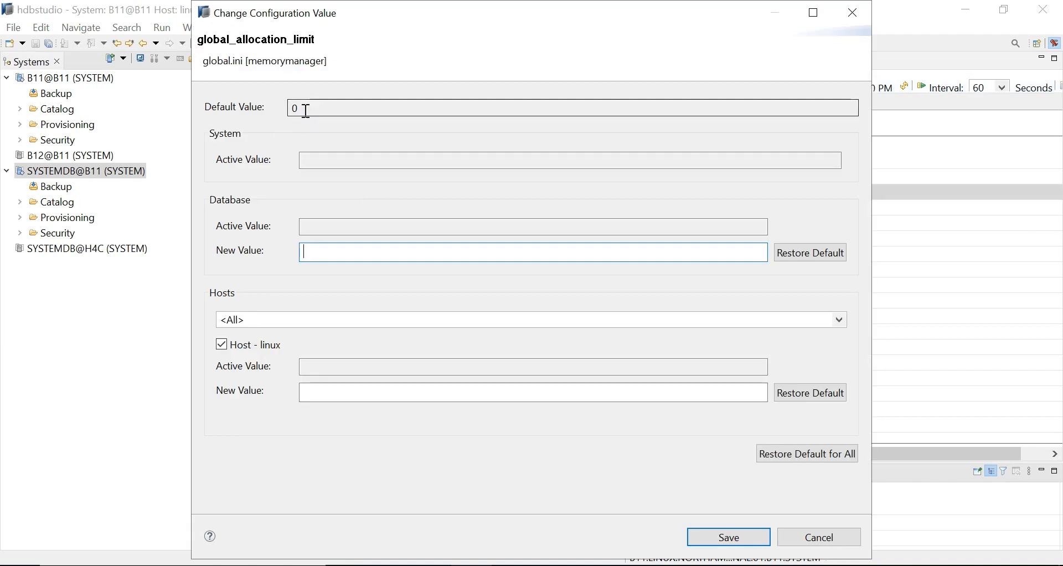
{"action": "left_click_drag", "start_coordinate": [295, 109], "coordinate": [278, 110]}
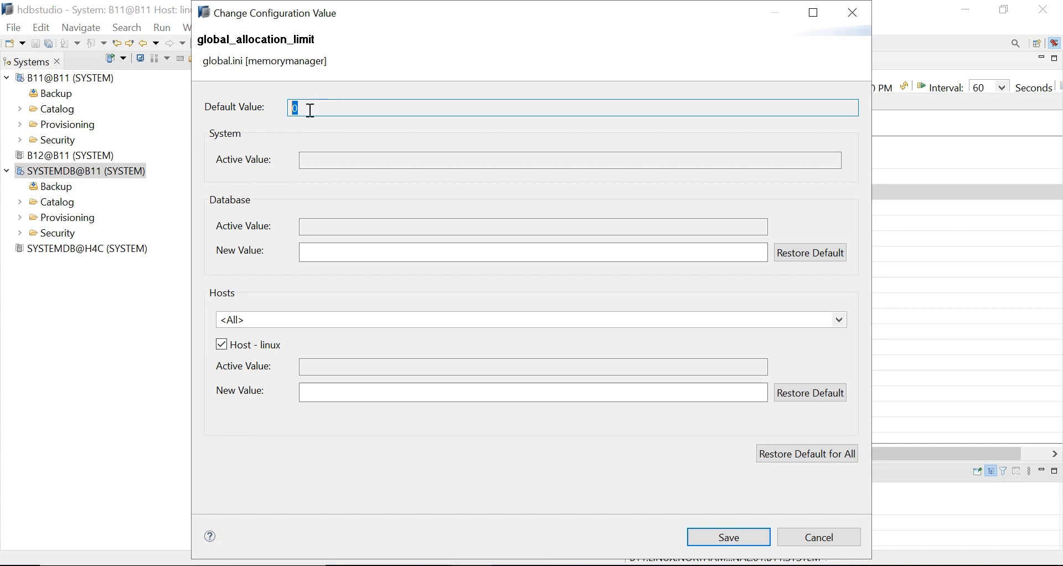
{"action": "left_click", "coordinate": [840, 321]}
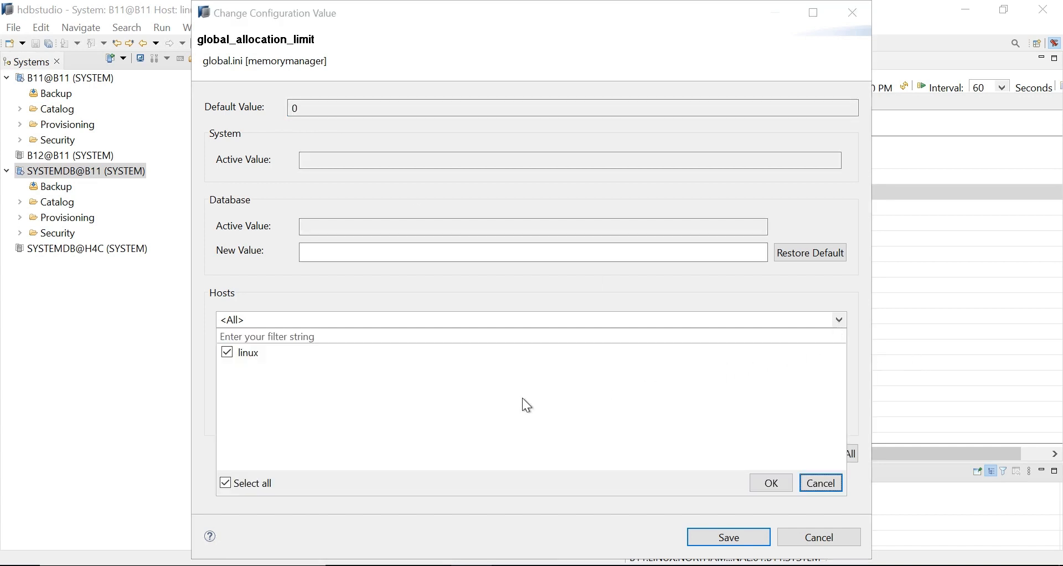
{"action": "left_click", "coordinate": [380, 298]}
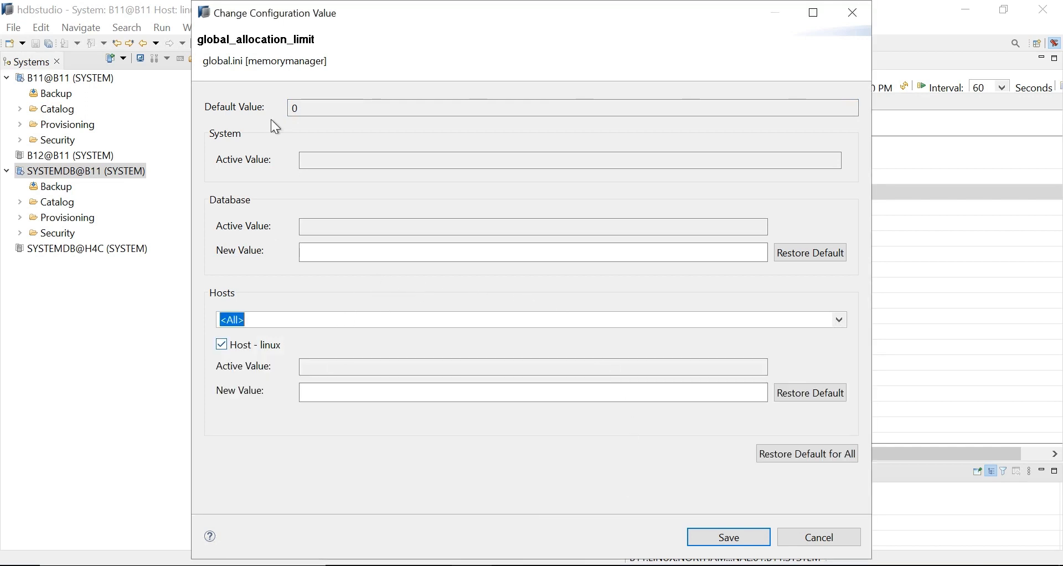
{"action": "left_click", "coordinate": [810, 530]}
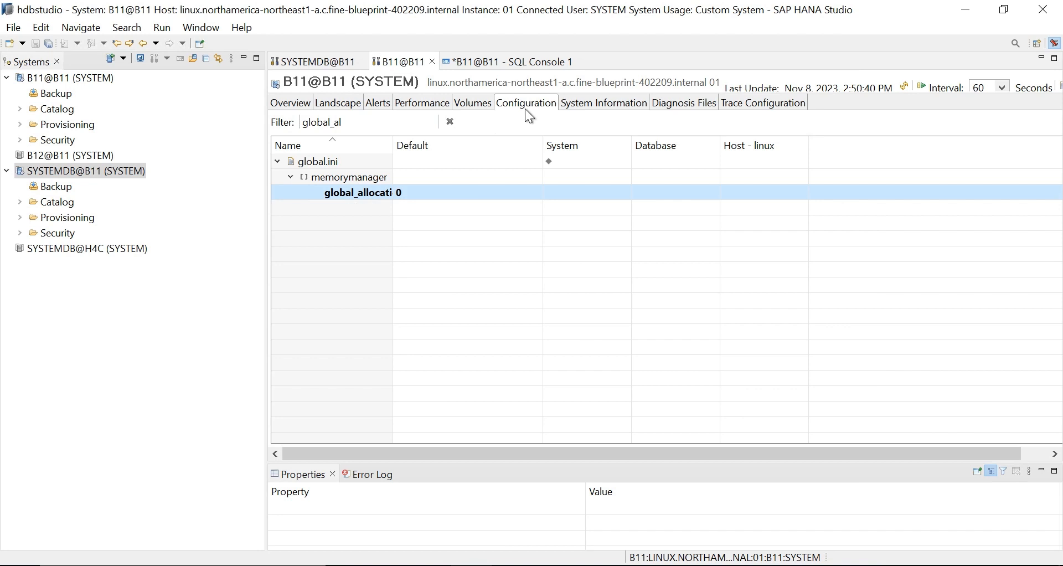
Step: Clear the configuration filter of B11@B11 to list all ini files again
{"action": "left_click", "coordinate": [364, 122]}
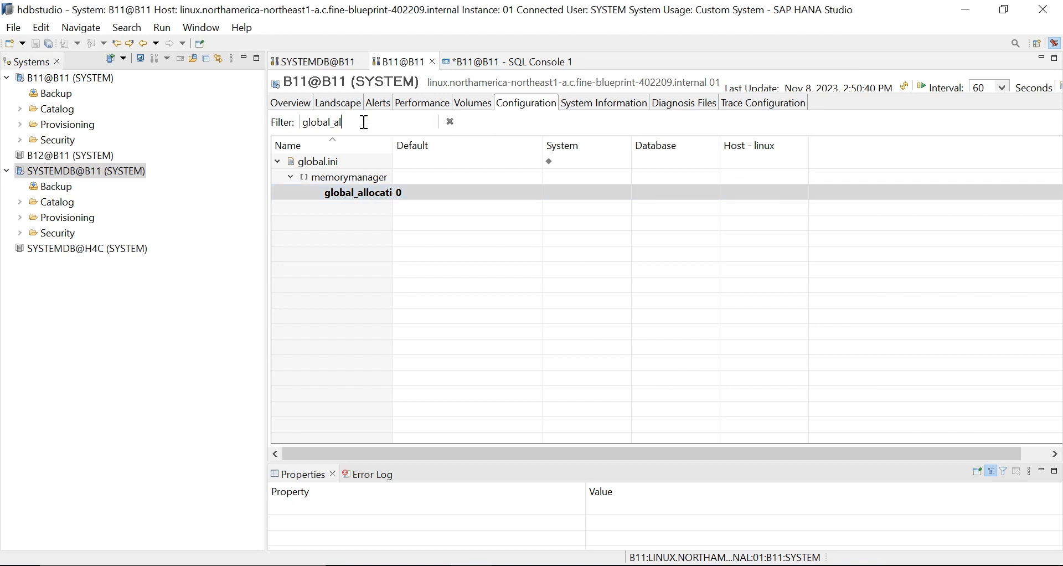
{"action": "key", "text": "BackSpace"}
{"action": "key", "text": "ctrl+a"}
{"action": "key", "text": "BackSpace"}
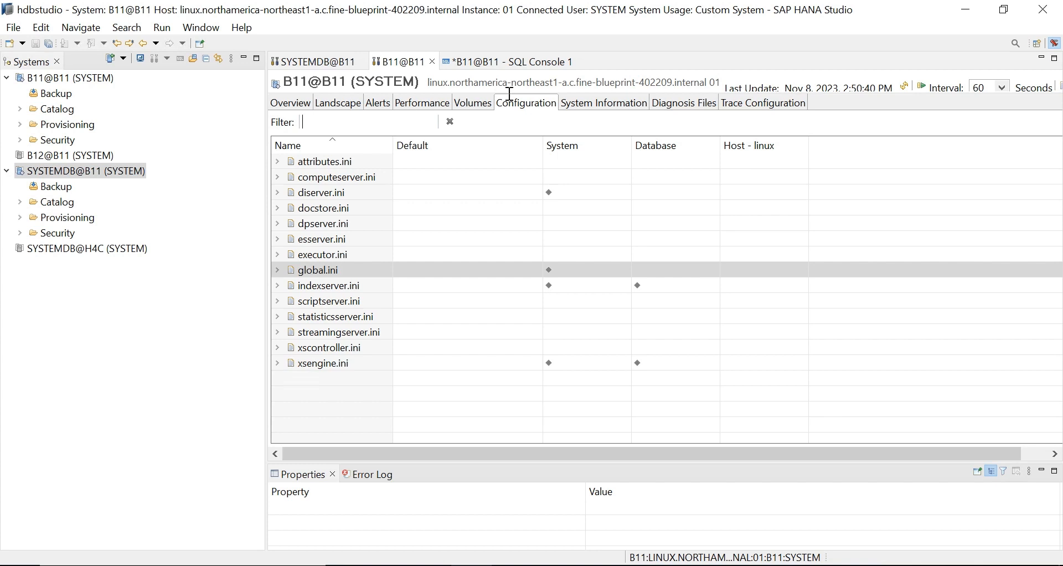
Step: Examine the predefined system statements in the system information of B11@B11, and collapse the System folder again
{"action": "left_click", "coordinate": [607, 109]}
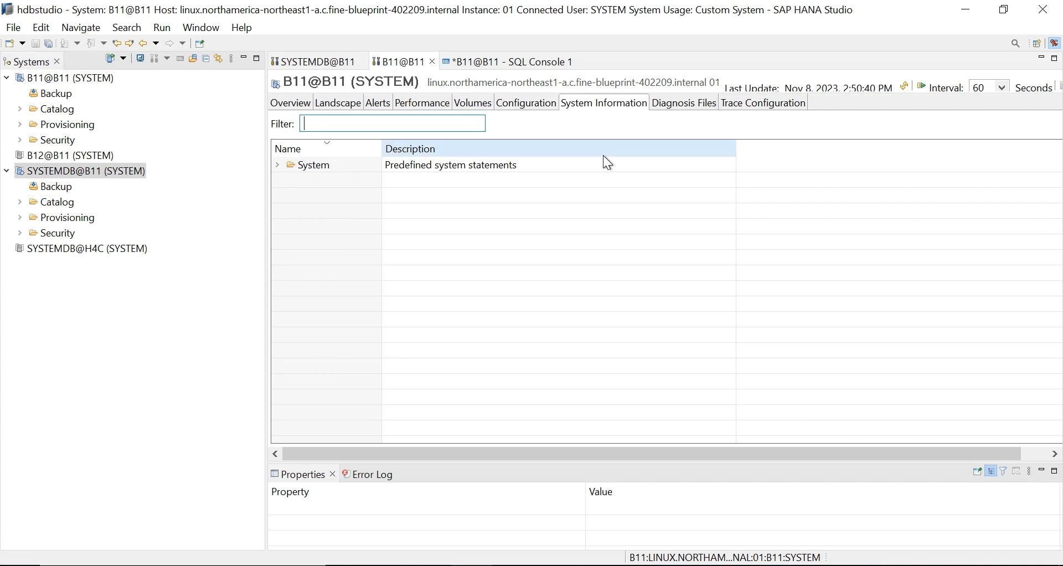
{"action": "left_click", "coordinate": [277, 164]}
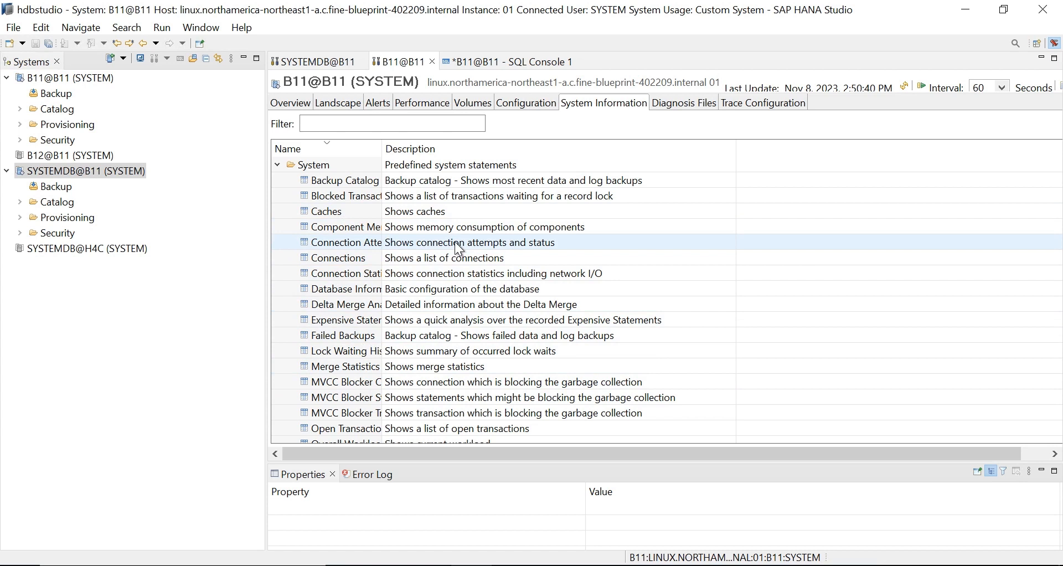
{"action": "left_click", "coordinate": [283, 162]}
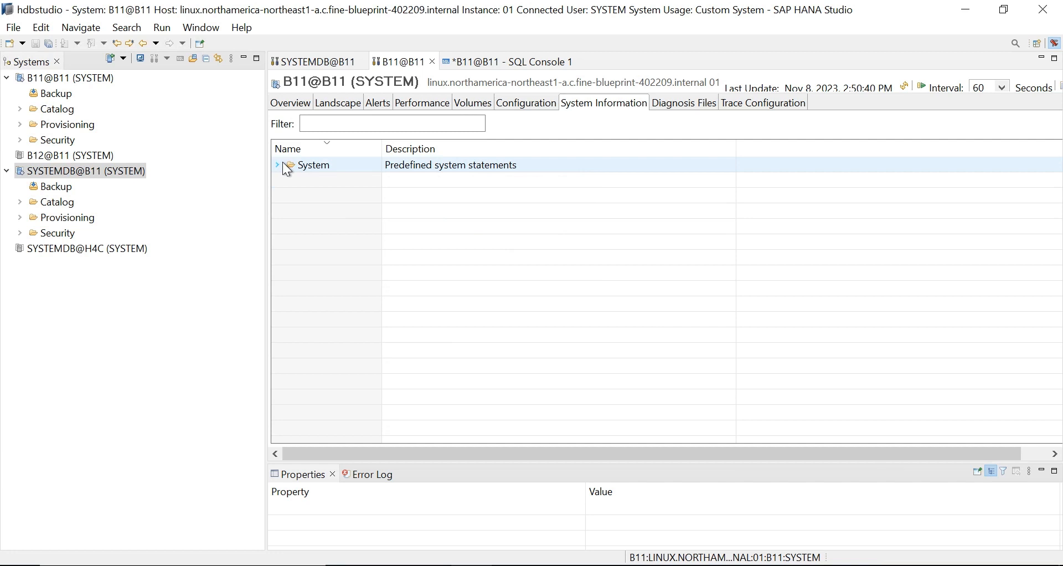
Step: Switch to File Explorer to look at the SQLStatements zip files in Downloads, and return to SAP HANA Studio
{"action": "key", "text": "alt+Tab"}
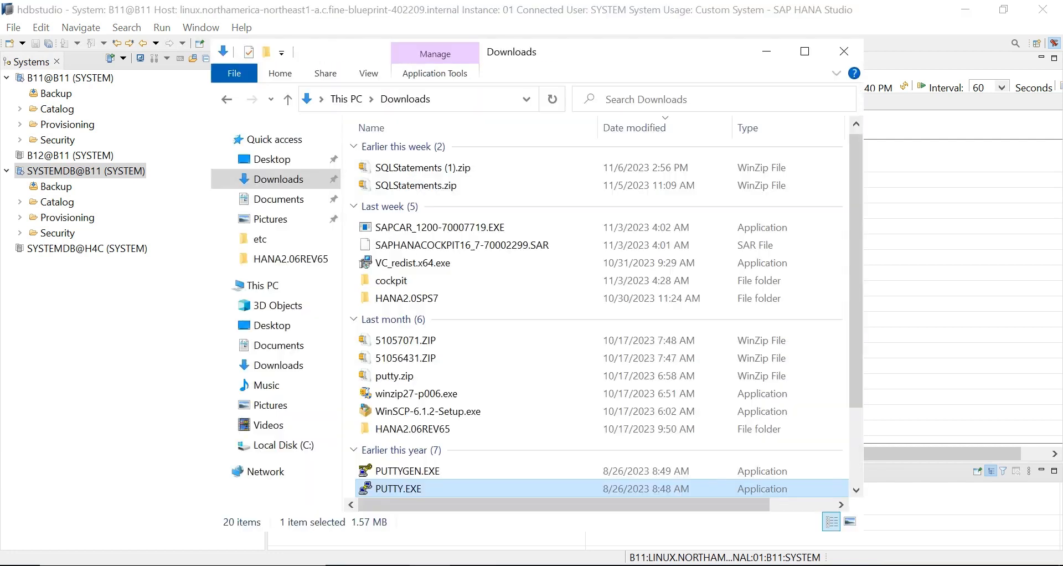
{"action": "left_click", "coordinate": [768, 55]}
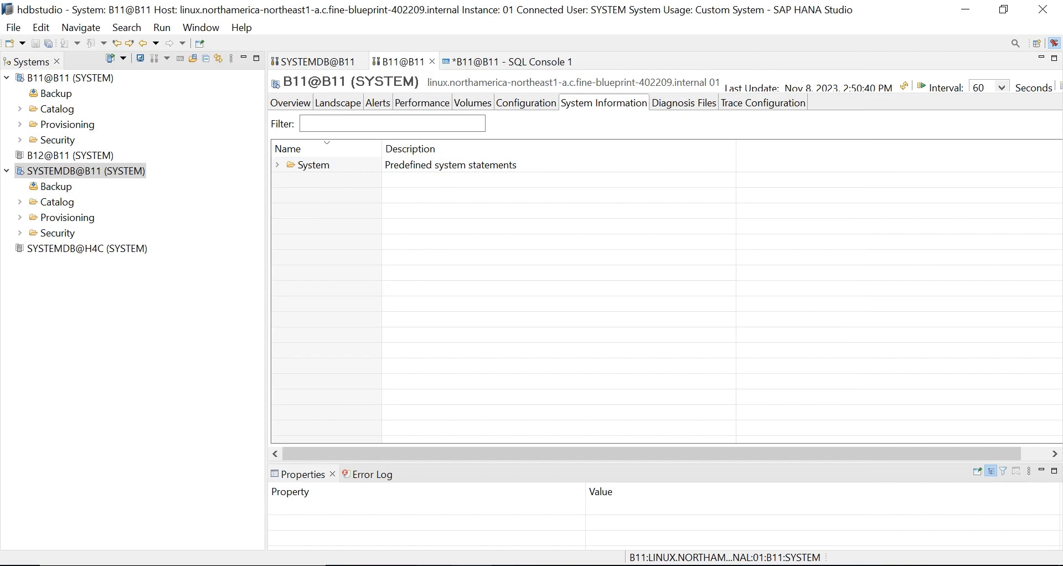
{"action": "left_click", "coordinate": [252, 565]}
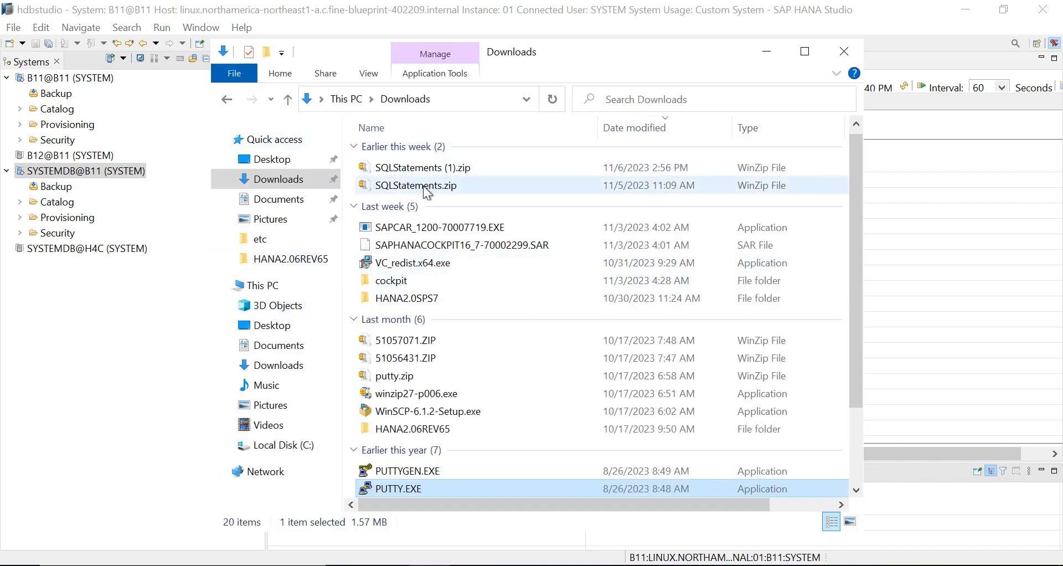
{"action": "left_click", "coordinate": [765, 51]}
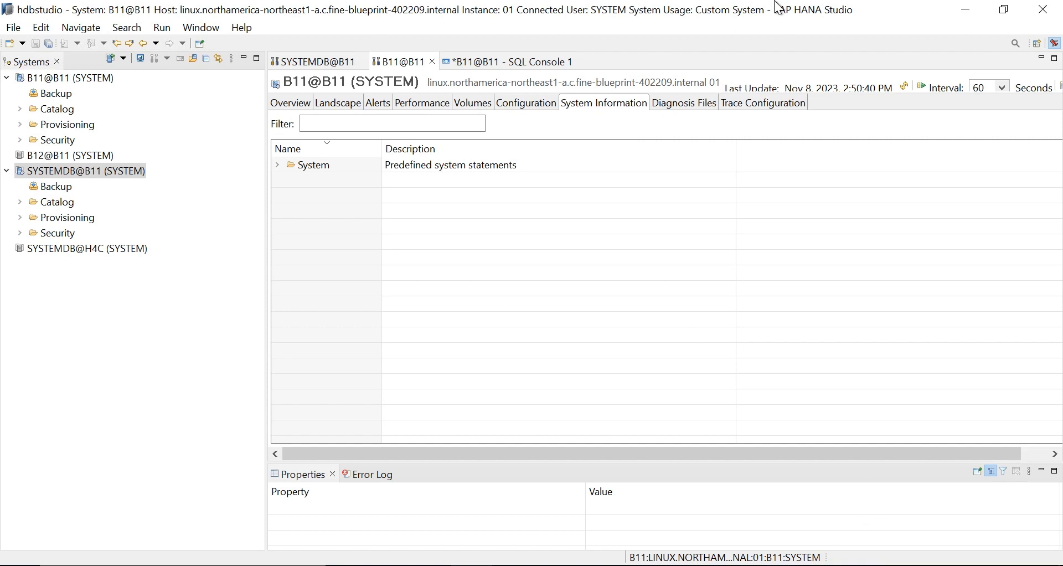
{"action": "mouse_move", "coordinate": [778, 7]}
{"action": "mouse_move", "coordinate": [545, 7]}
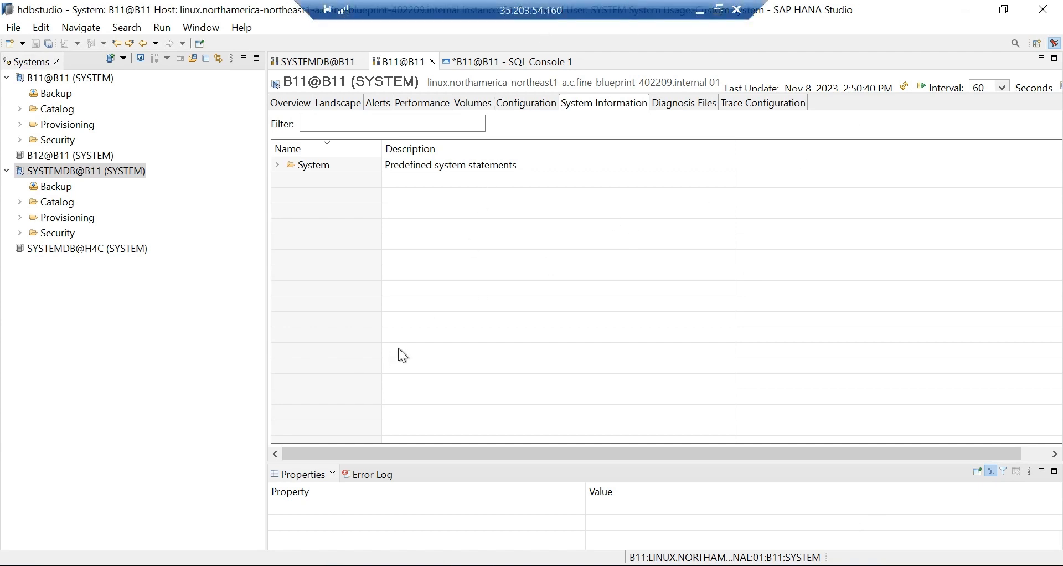
{"action": "left_click", "coordinate": [701, 11]}
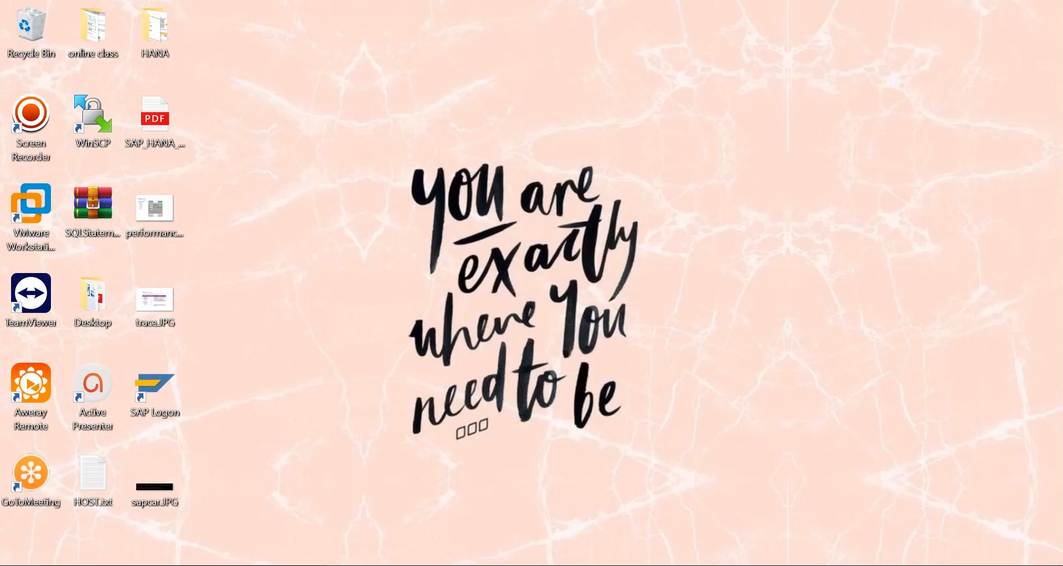
{"action": "left_click", "coordinate": [816, 565]}
{"action": "left_click", "coordinate": [704, 404]}
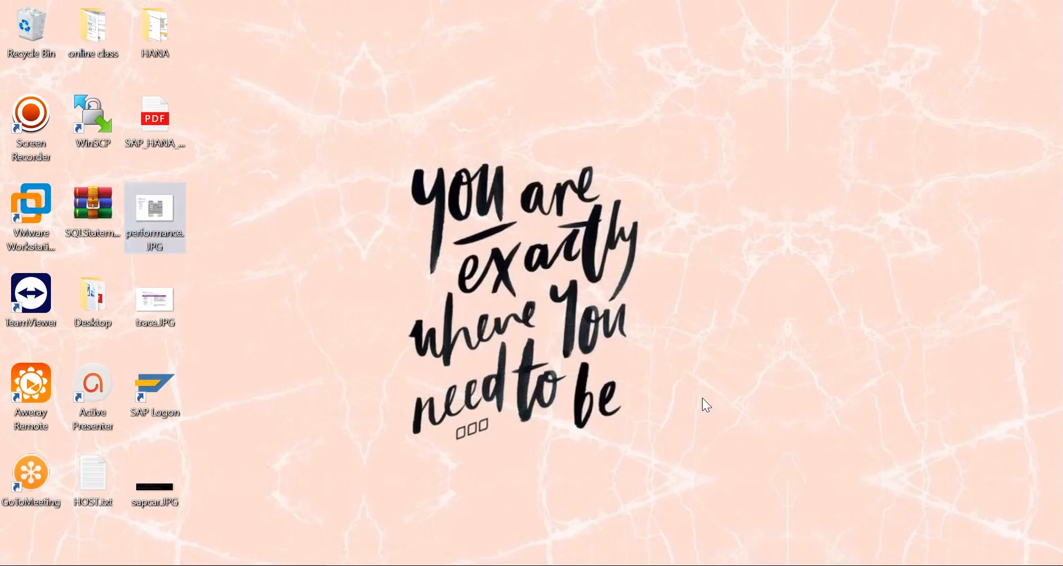
{"action": "left_click", "coordinate": [509, 565]}
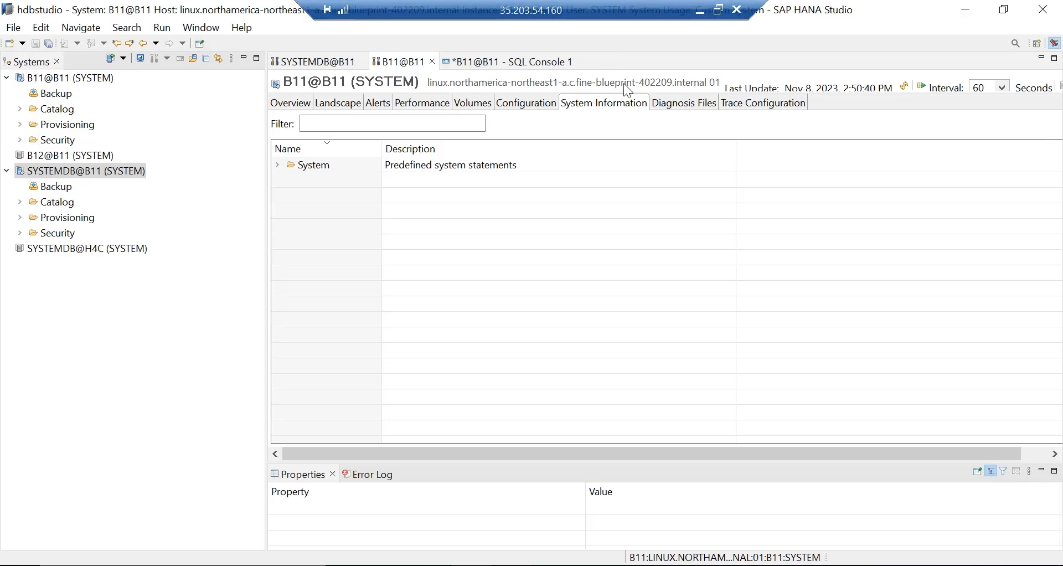
Step: View the diagnosis files of B11@B11 and SYSTEMDB@B11, look at the SYSTEMDB@B11 trace configuration, and return to its diagnosis files
{"action": "left_click", "coordinate": [674, 110]}
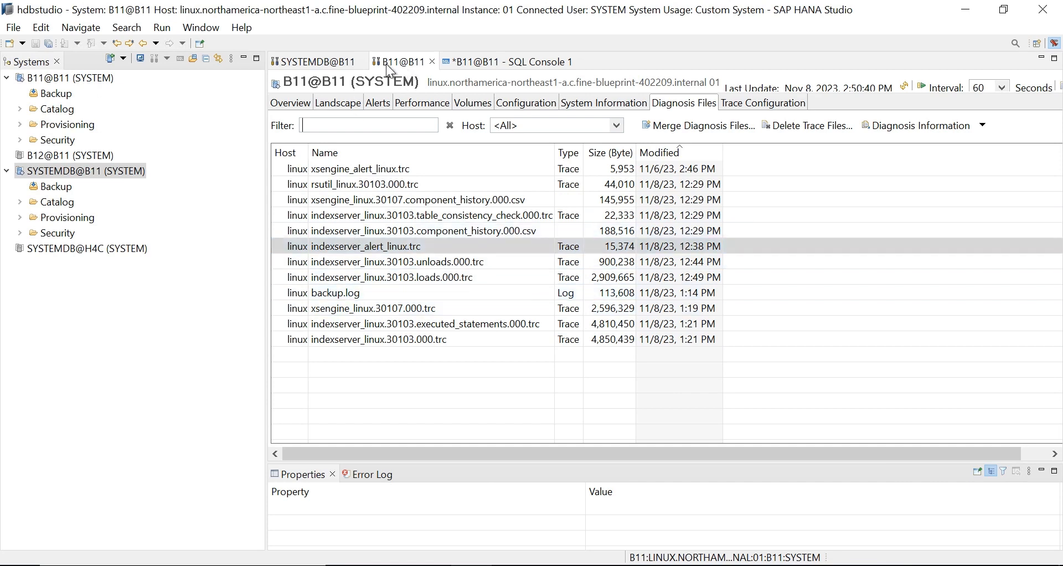
{"action": "left_click", "coordinate": [310, 65]}
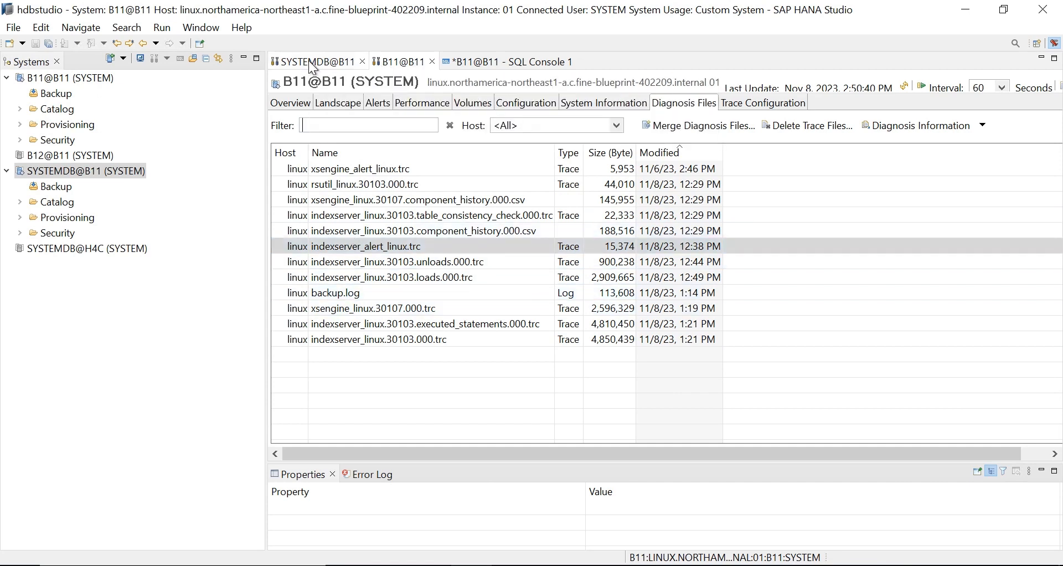
{"action": "left_click", "coordinate": [670, 103]}
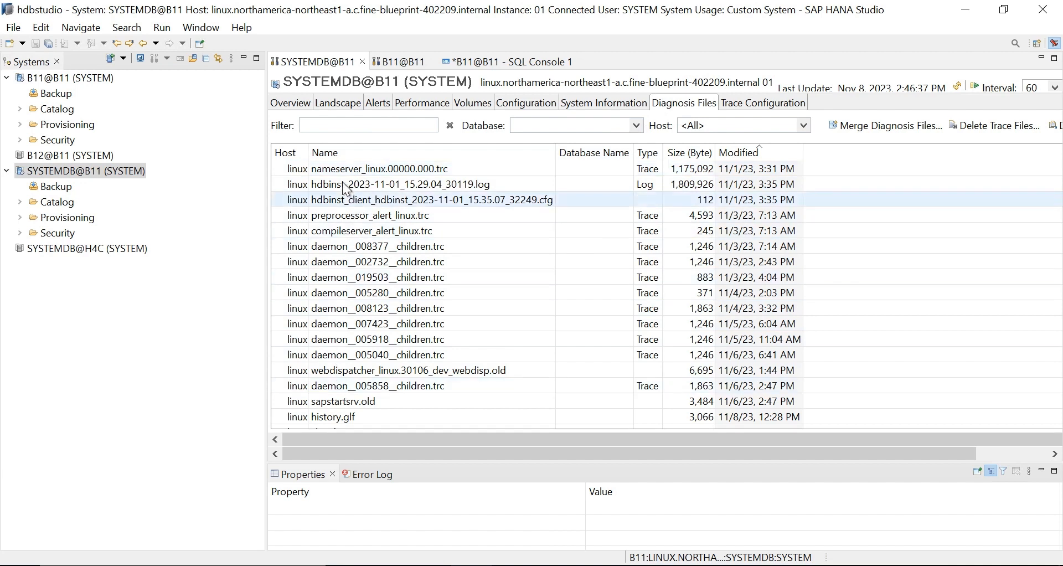
{"action": "left_click", "coordinate": [751, 102]}
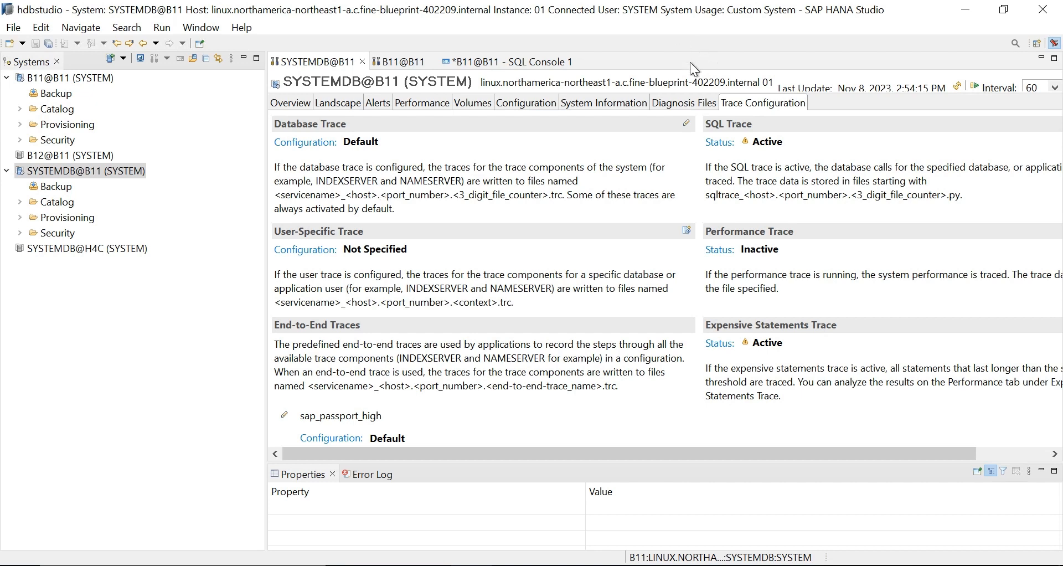
{"action": "left_click", "coordinate": [672, 105]}
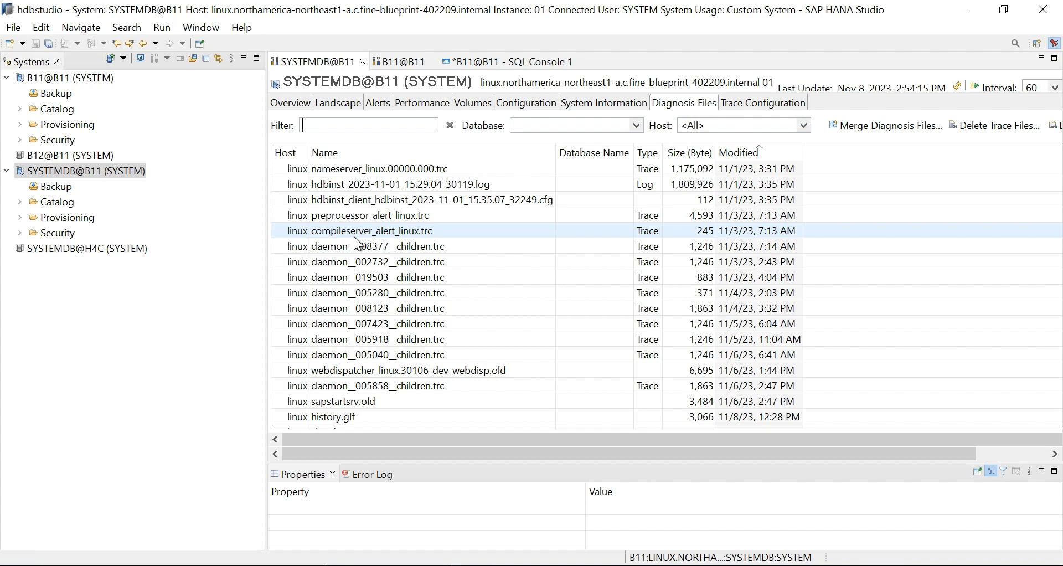
Step: Review the options for merging diagnosis files and for deleting trace files of SYSTEMDB@B11, cancelling both dialogs
{"action": "left_click", "coordinate": [887, 127]}
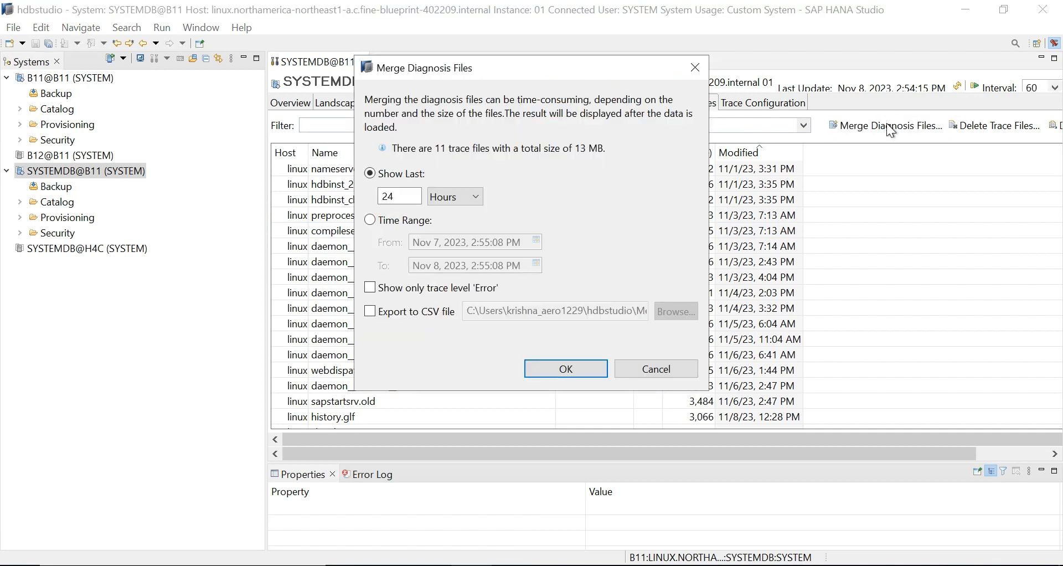
{"action": "left_click", "coordinate": [696, 67]}
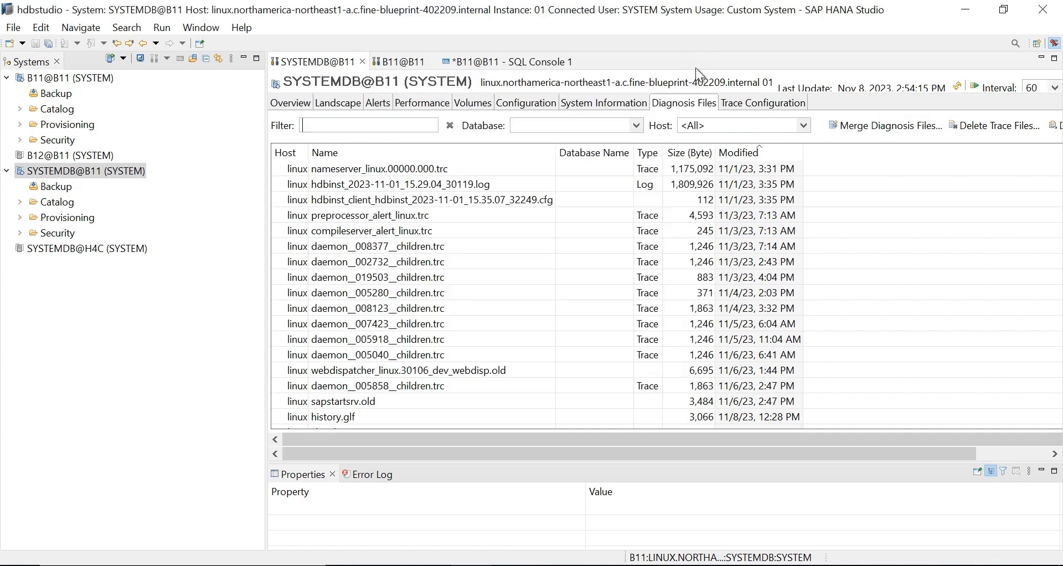
{"action": "left_click", "coordinate": [425, 234]}
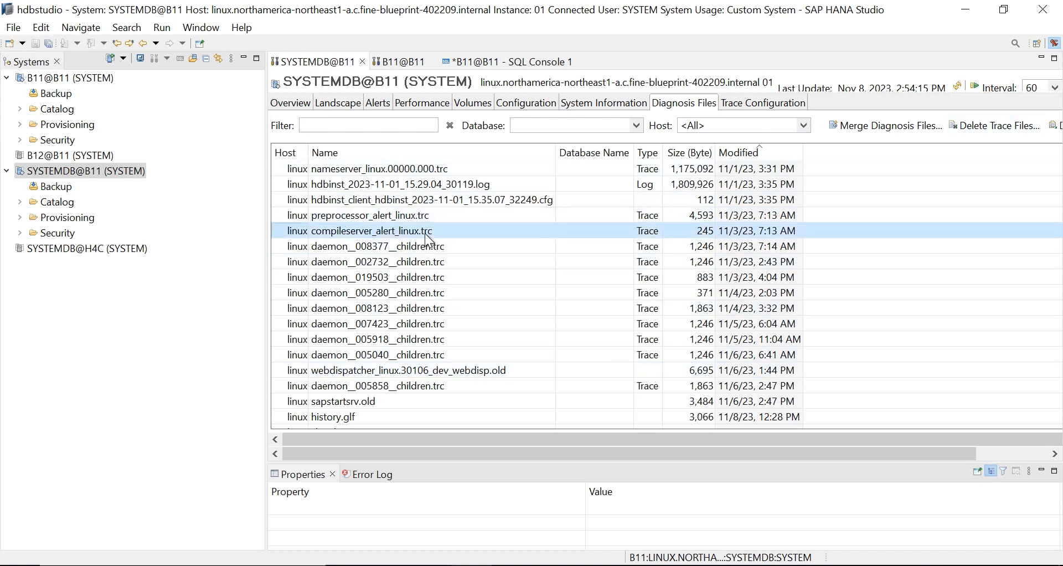
{"action": "left_click", "coordinate": [996, 126]}
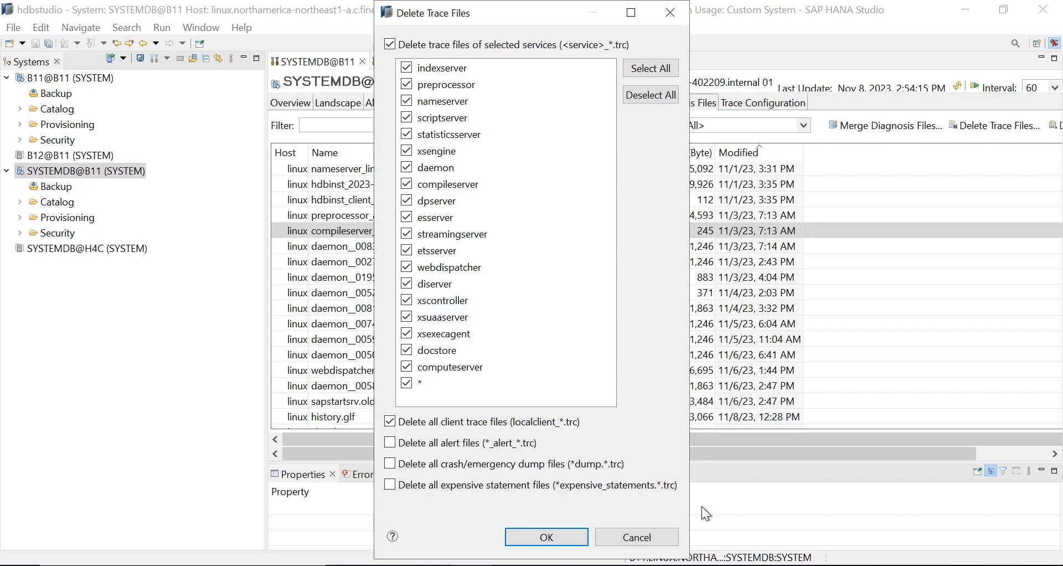
{"action": "left_click", "coordinate": [637, 537]}
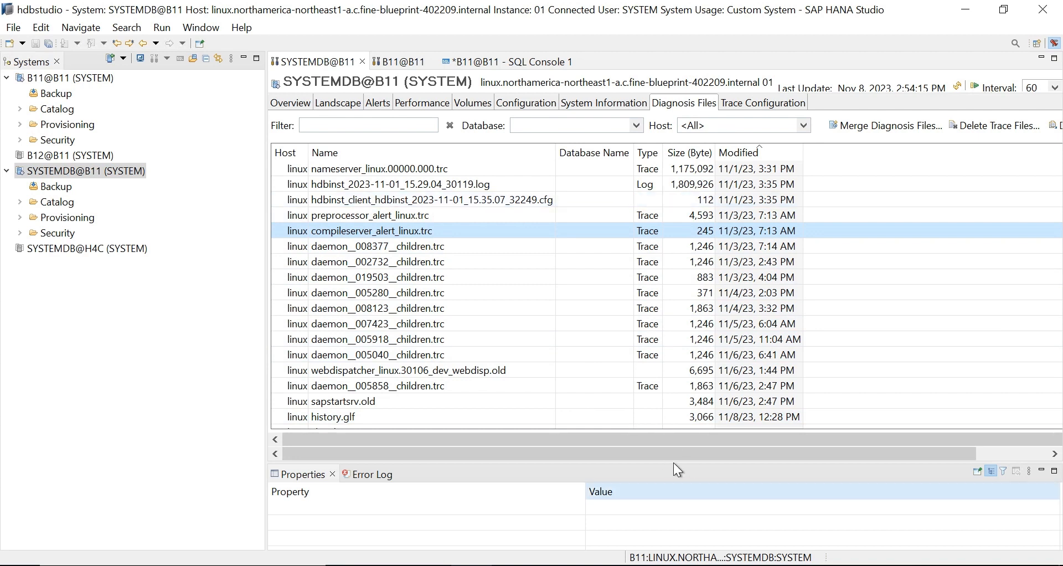
Step: Examine the history of collected diagnosis information for SYSTEMDB@B11 and close the list
{"action": "left_click_drag", "start_coordinate": [687, 455], "coordinate": [885, 455]}
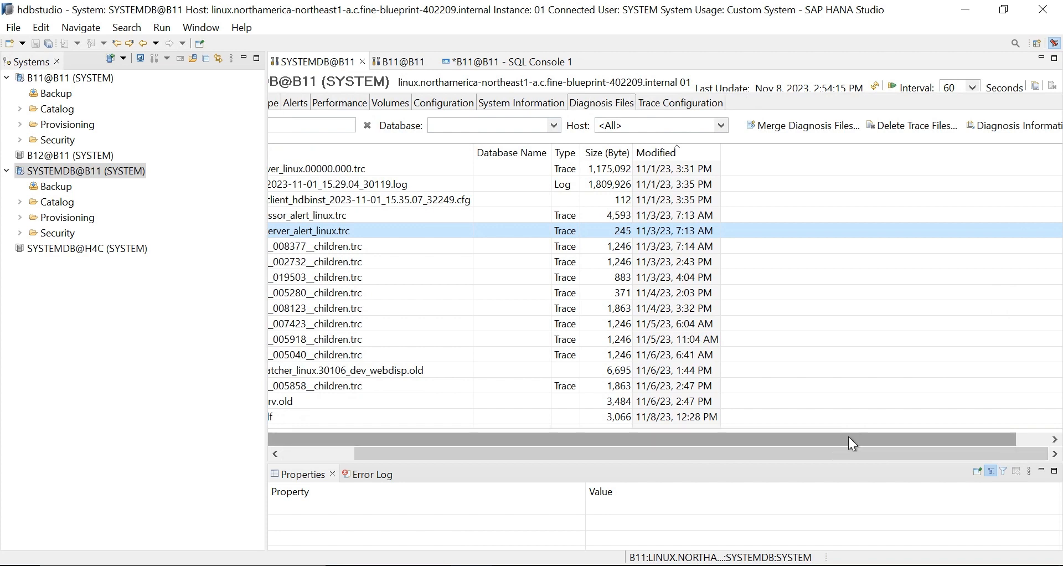
{"action": "left_click_drag", "start_coordinate": [972, 450], "coordinate": [995, 451]}
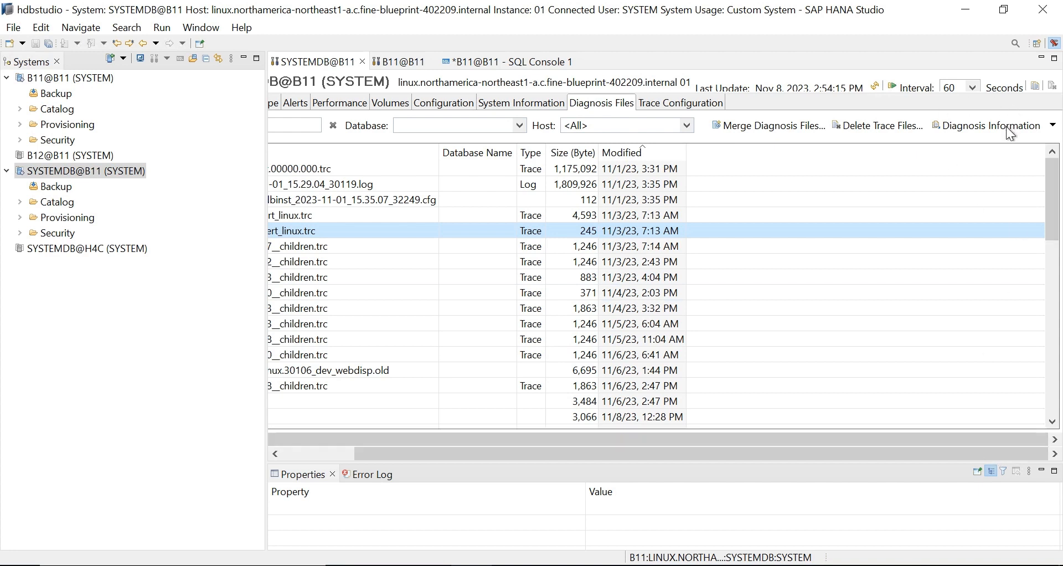
{"action": "left_click", "coordinate": [1054, 128]}
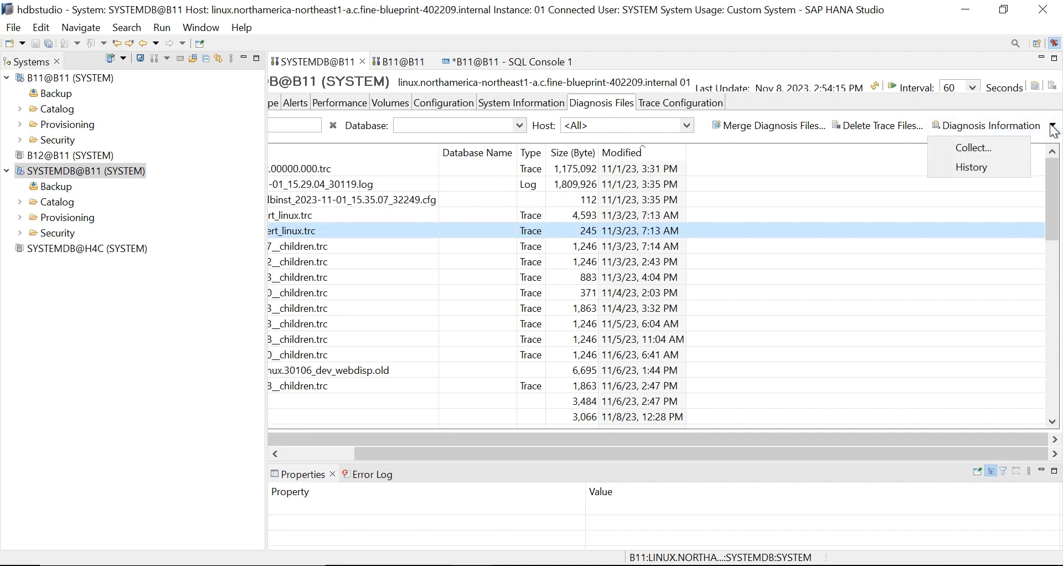
{"action": "left_click", "coordinate": [970, 167]}
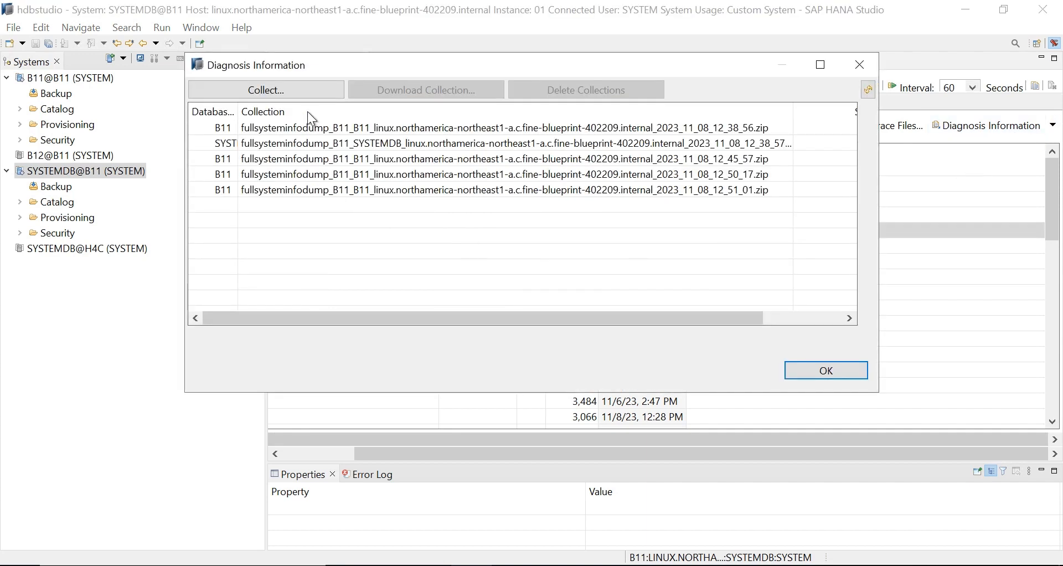
{"action": "left_click", "coordinate": [862, 66]}
Step: Collect diagnosis information for SYSTEMDB@B11 as one set of runtime environment (RTE) dump files from all hosts
{"action": "left_click", "coordinate": [1053, 126]}
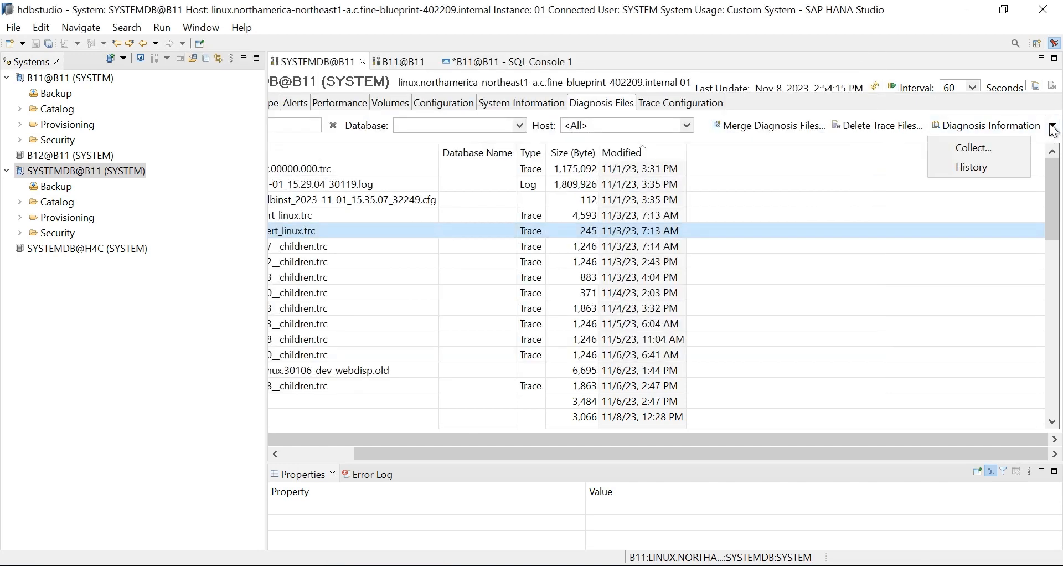
{"action": "left_click", "coordinate": [966, 147]}
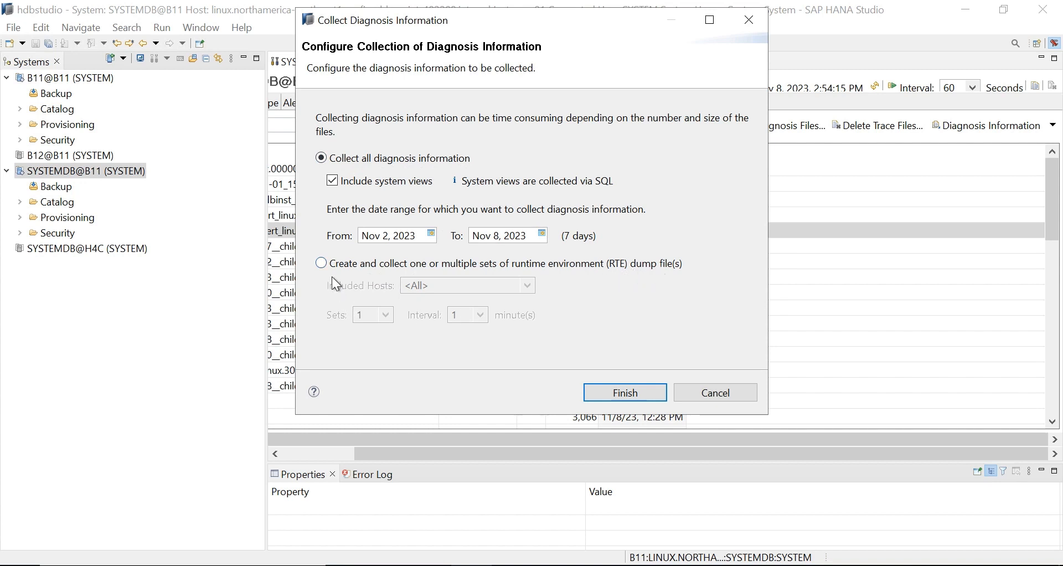
{"action": "left_click", "coordinate": [323, 265]}
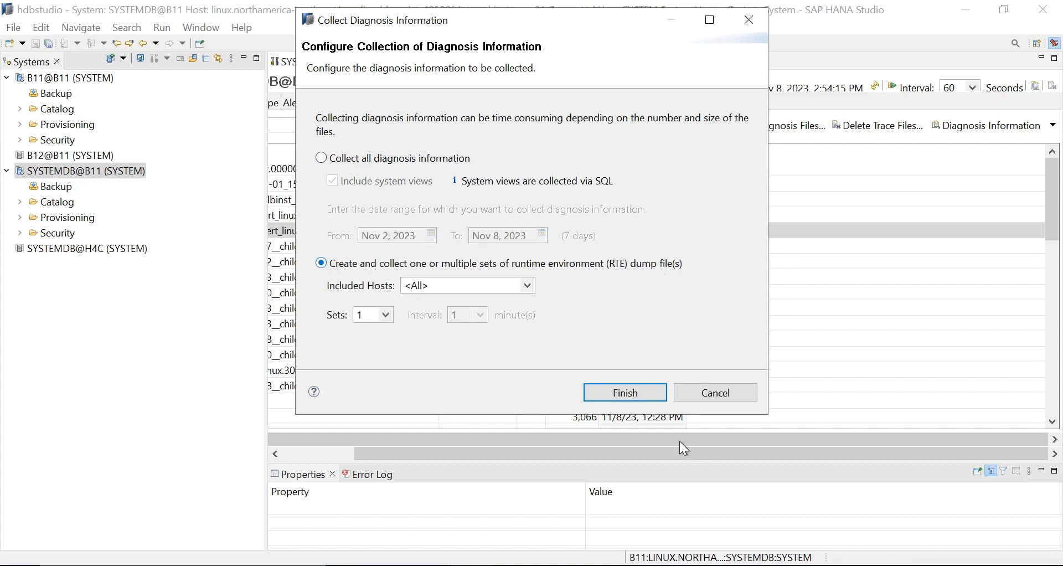
{"action": "left_click", "coordinate": [637, 394]}
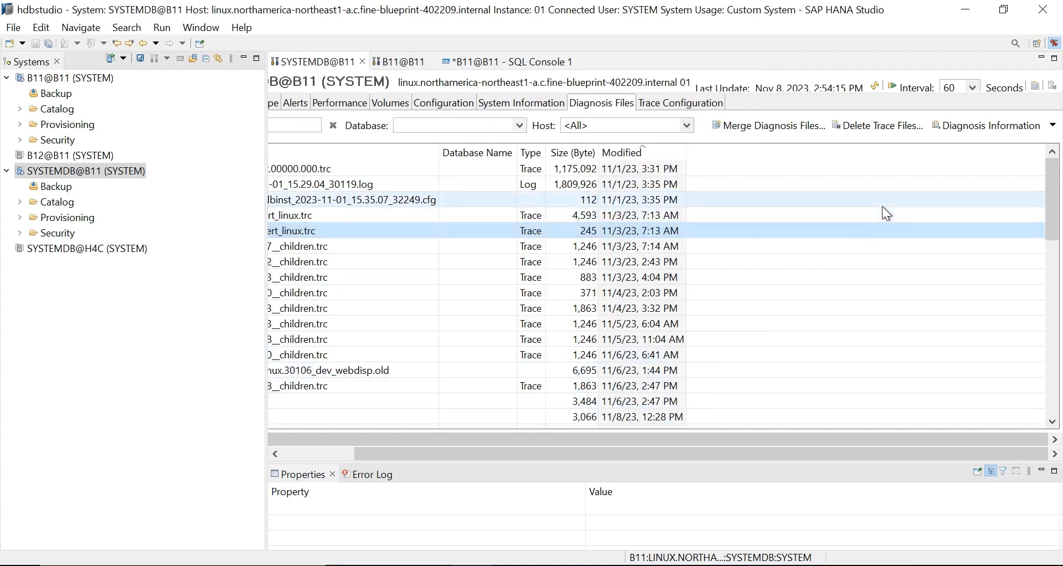
Step: Check the diagnosis information history again for new collections, close it, and look over the list of diagnosis files
{"action": "left_click", "coordinate": [1021, 131]}
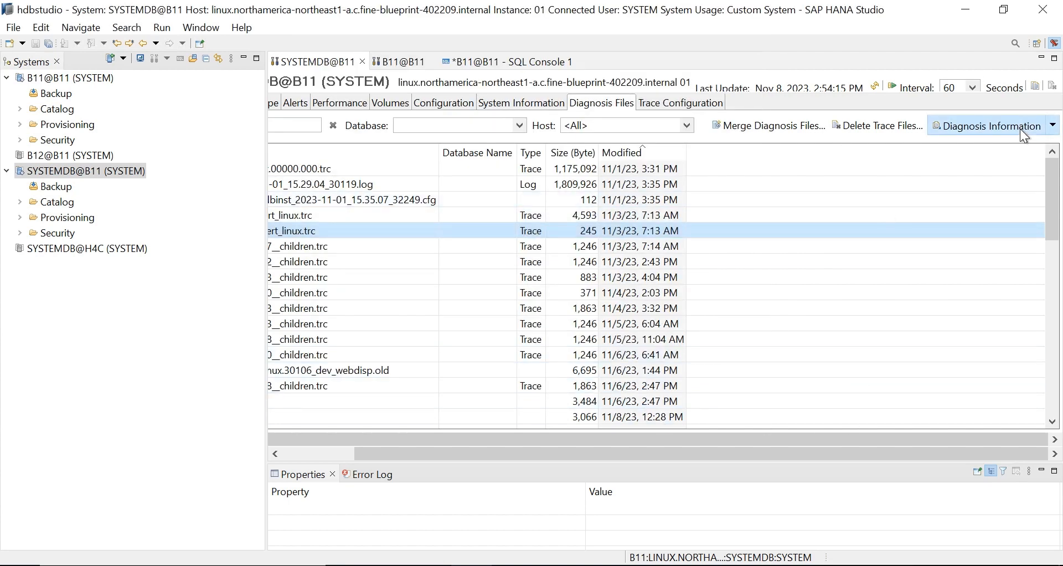
{"action": "left_click", "coordinate": [978, 169]}
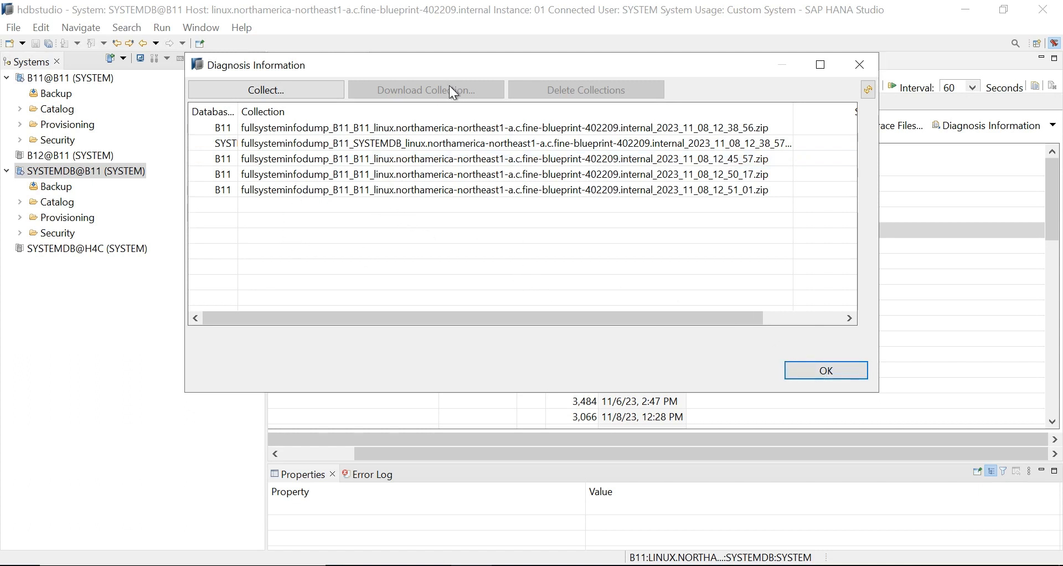
{"action": "left_click", "coordinate": [844, 372]}
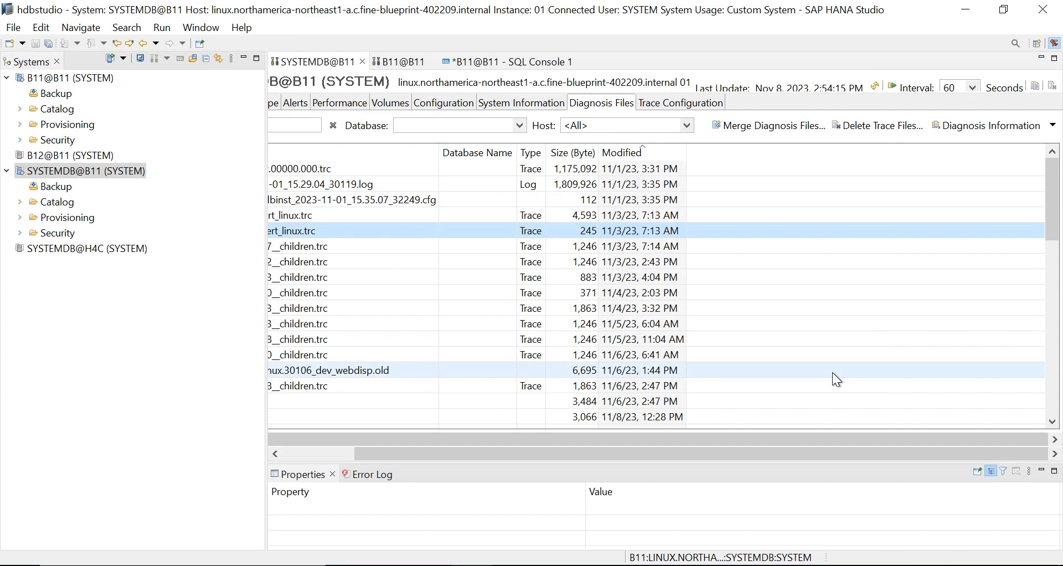
{"action": "left_click_drag", "start_coordinate": [443, 455], "coordinate": [293, 453]}
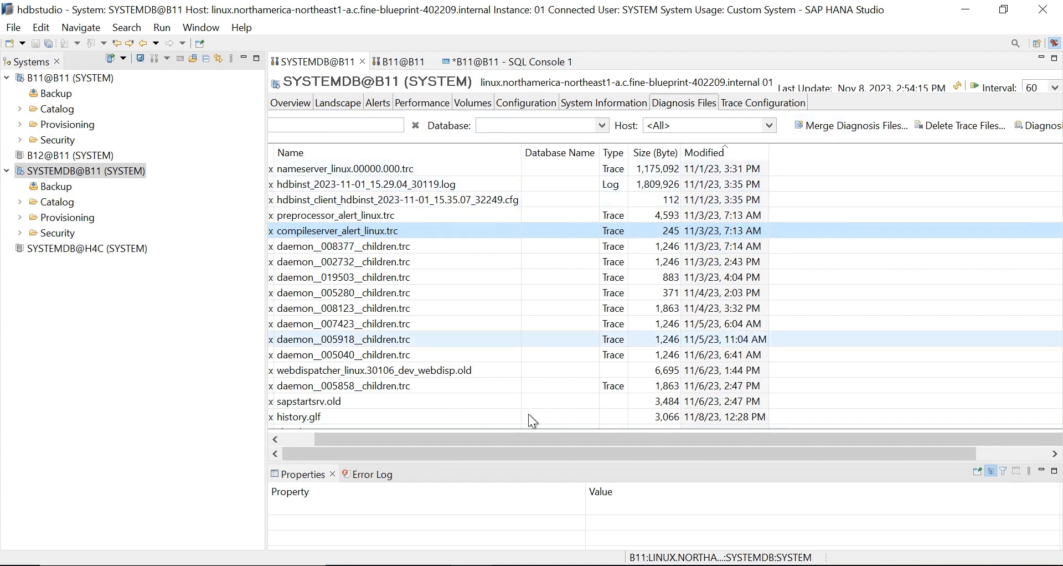
{"action": "left_click_drag", "start_coordinate": [534, 435], "coordinate": [361, 436]}
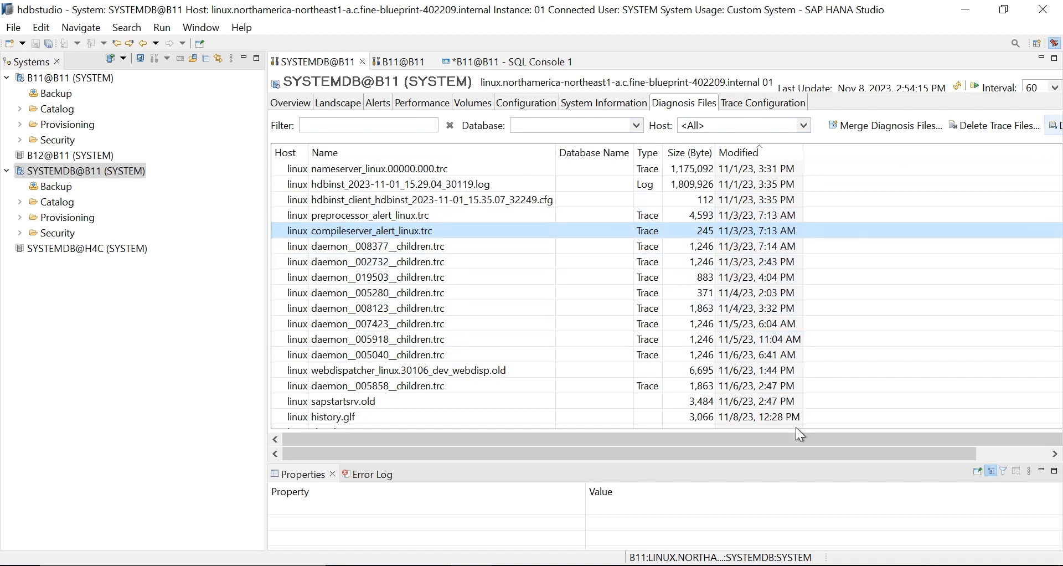
{"action": "left_click_drag", "start_coordinate": [816, 454], "coordinate": [993, 473]}
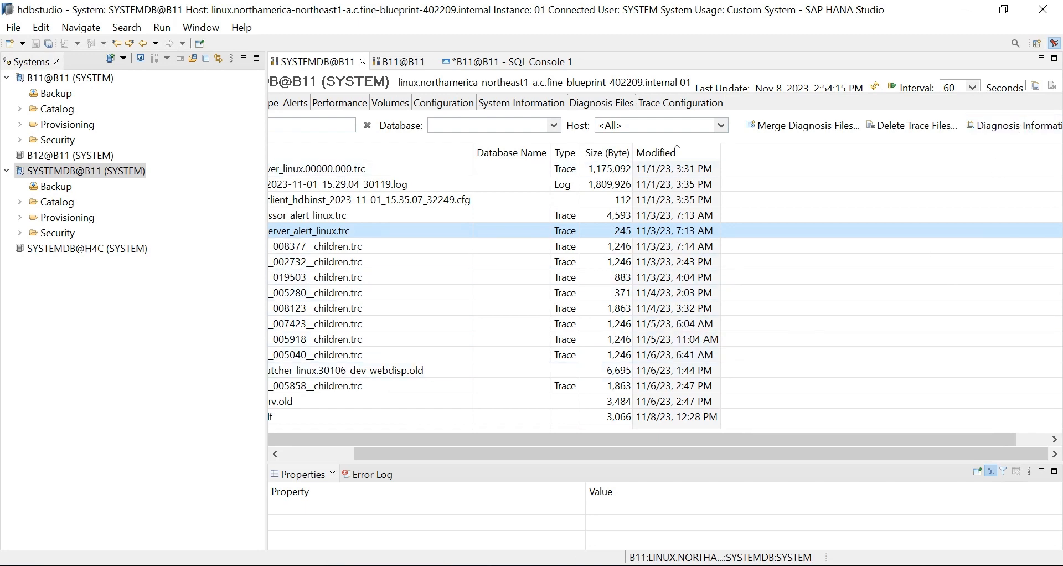
Step: Switch to the PuTTY session, change to the b11adm user with su - b11adm, and go to the exe directory
{"action": "key", "text": "alt+Tab"}
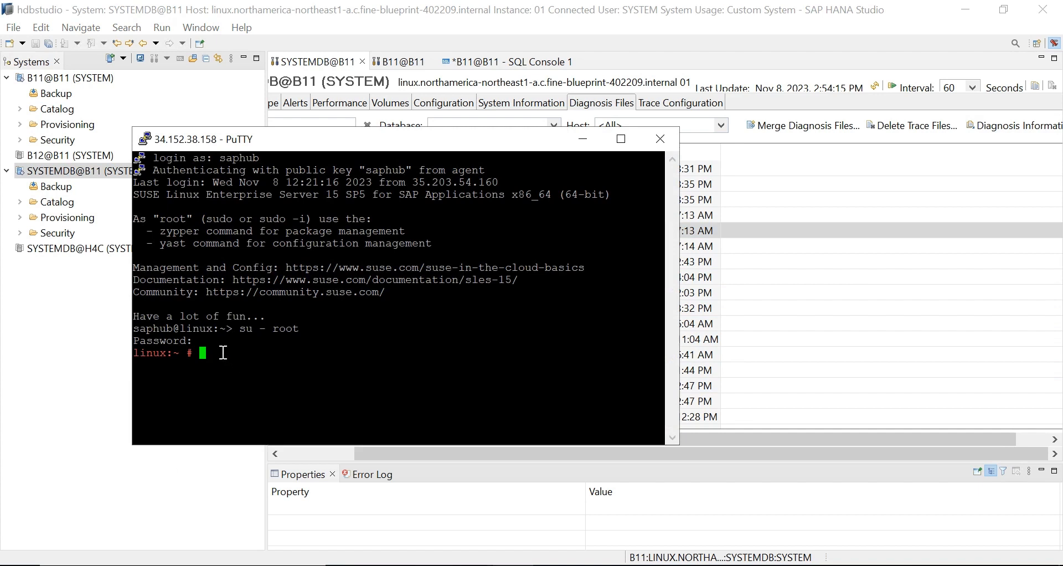
{"action": "type", "text": "su - b11adm"}
{"action": "key", "text": "Return"}
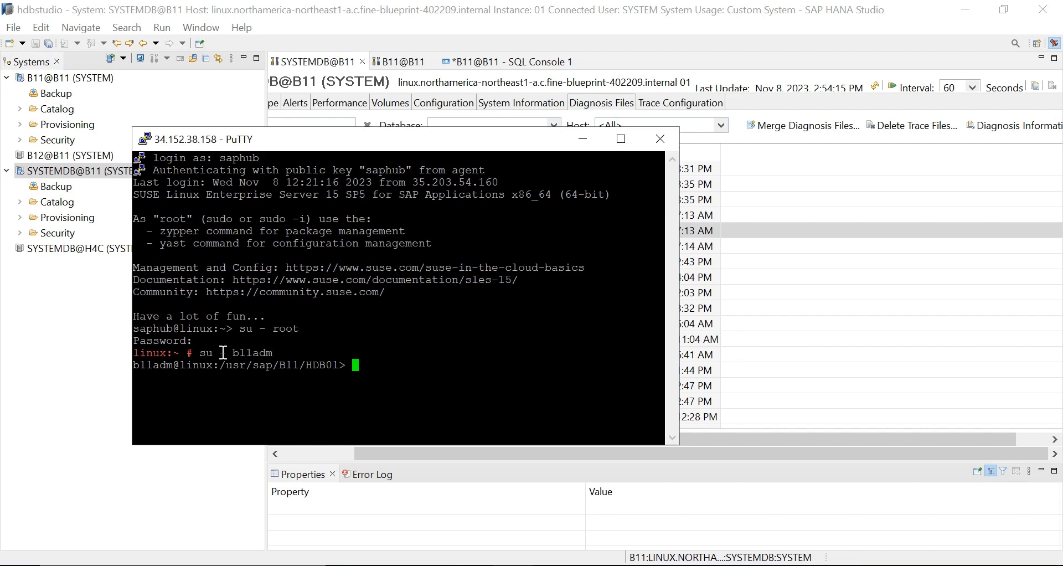
{"action": "type", "text": "cd exe"}
{"action": "key", "text": "Return"}
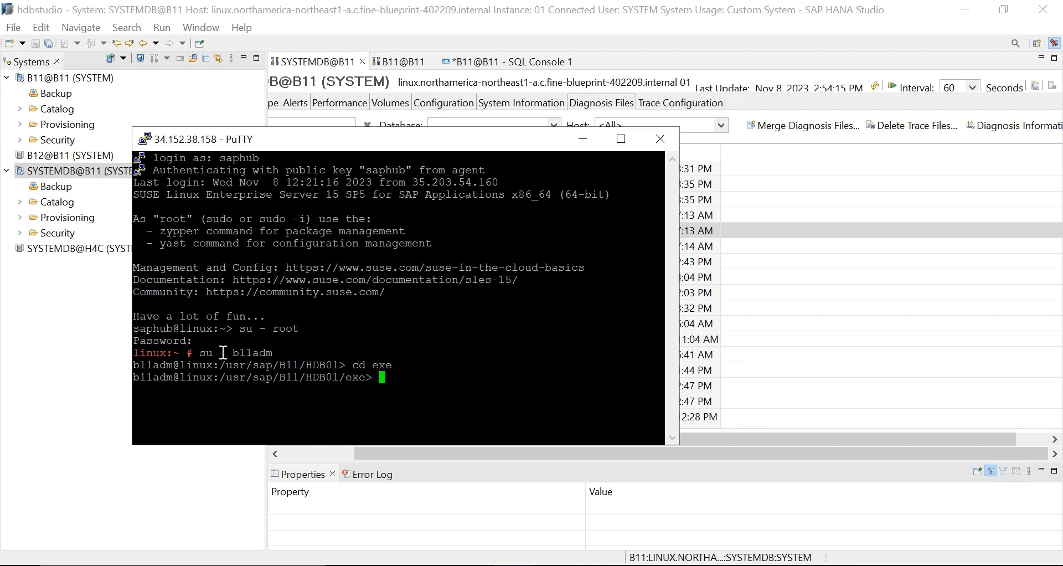
Step: List the contents of the exe directory with ll, change to its python_support subdirectory, and list the scripts there
{"action": "type", "text": "ll"}
{"action": "key", "text": "Return"}
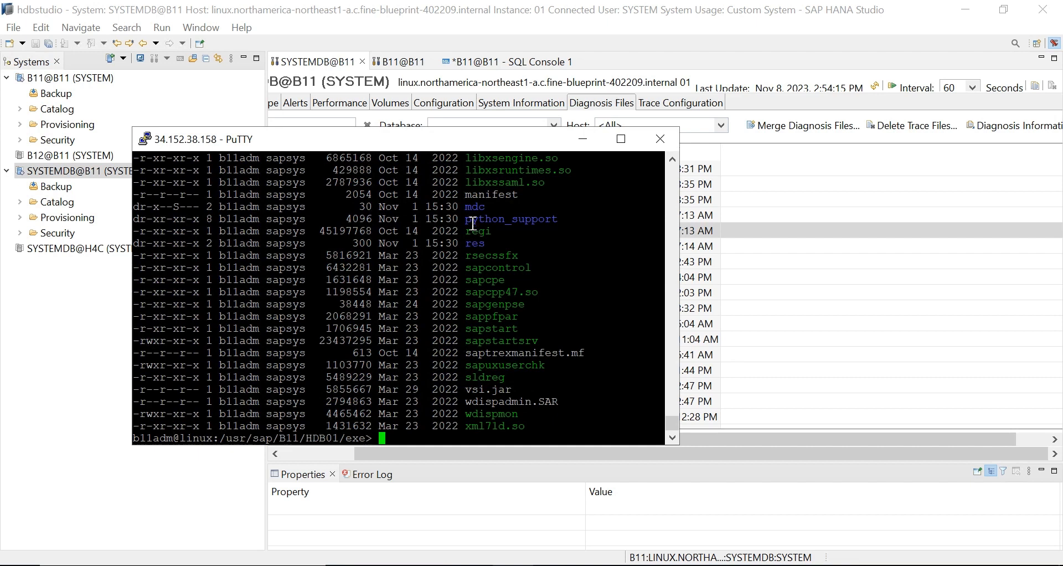
{"action": "type", "text": "cd python_support"}
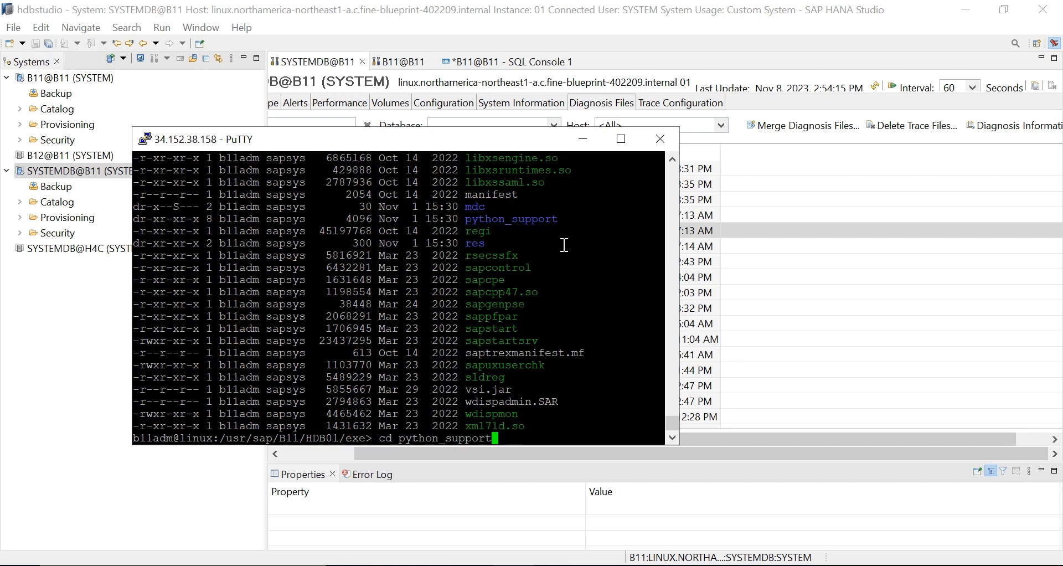
{"action": "key", "text": "Return"}
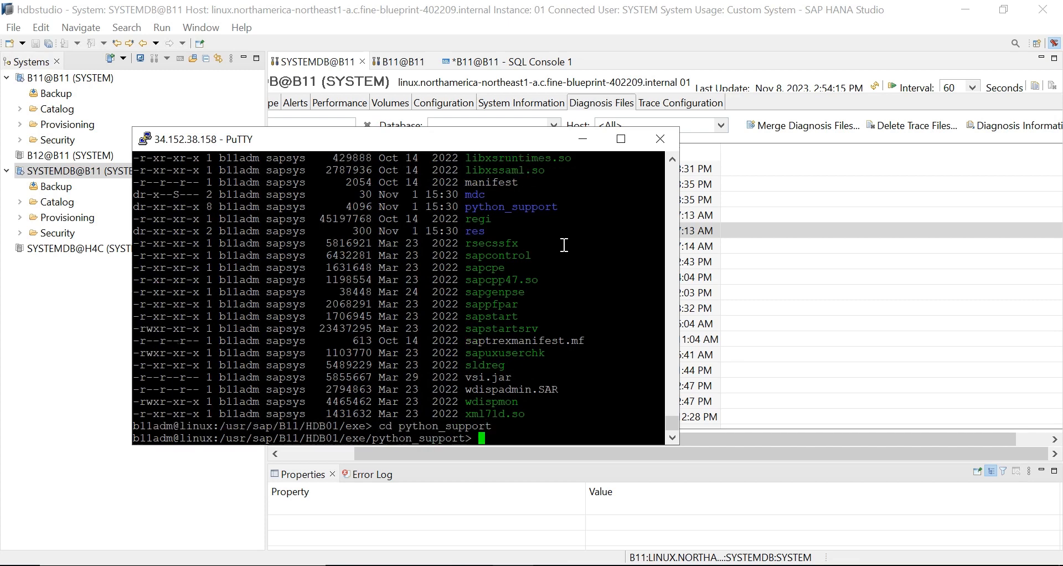
{"action": "type", "text": "ll"}
{"action": "key", "text": "Return"}
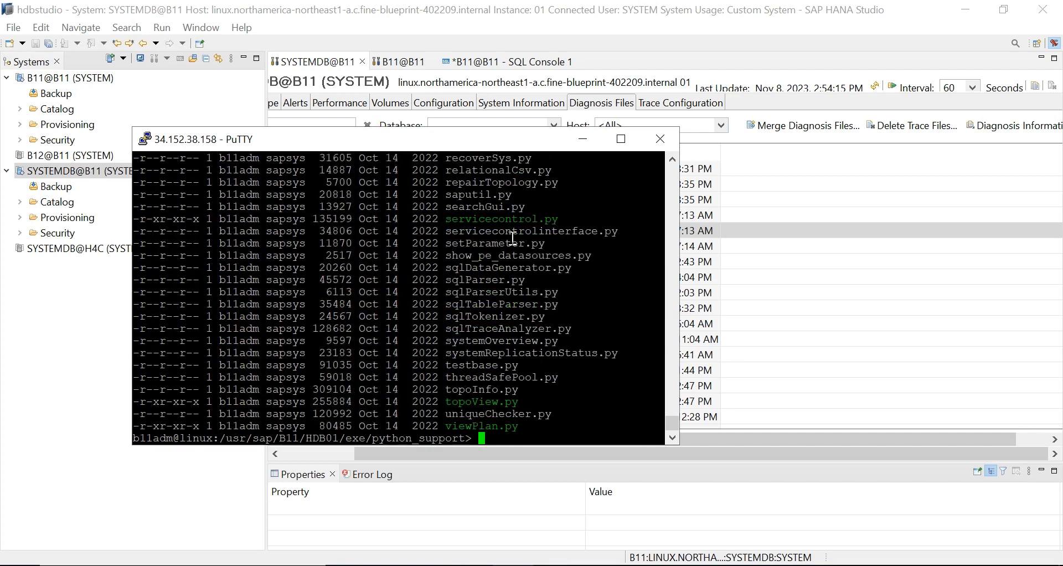
Step: Enlarge the terminal window, find fullSystemInfoDump.py in the python_support listing, copy its name, and return to the prompt
{"action": "left_click", "coordinate": [623, 143]}
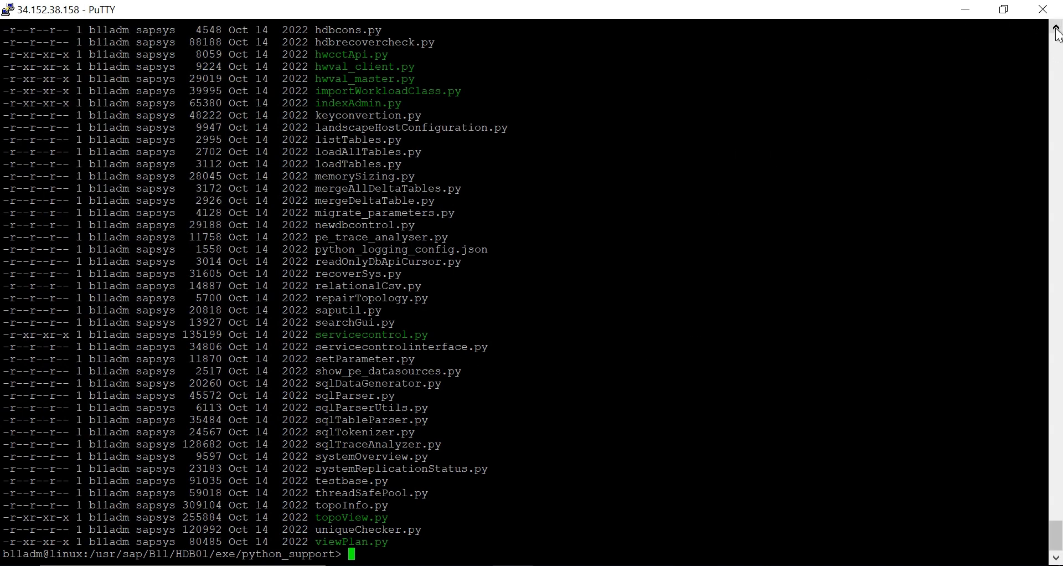
{"action": "left_click_drag", "start_coordinate": [1056, 32], "coordinate": [1056, 32]}
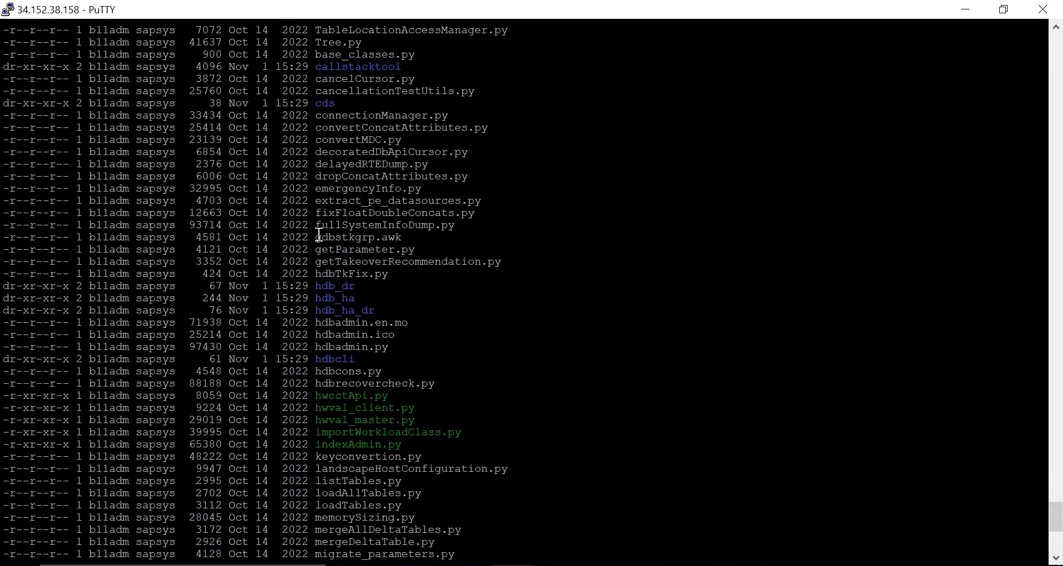
{"action": "left_click_drag", "start_coordinate": [318, 225], "coordinate": [452, 228]}
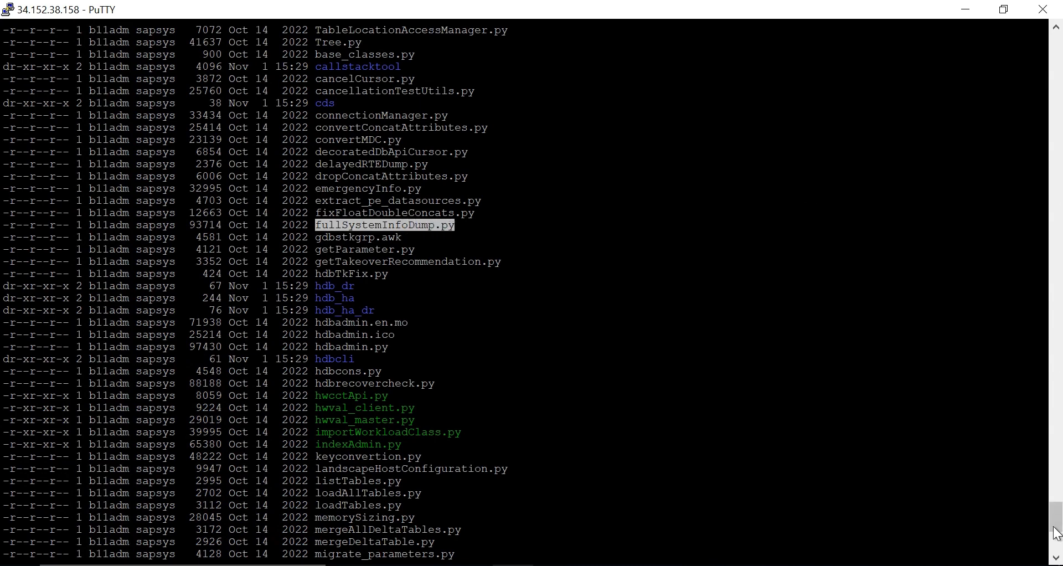
{"action": "left_click", "coordinate": [1056, 560]}
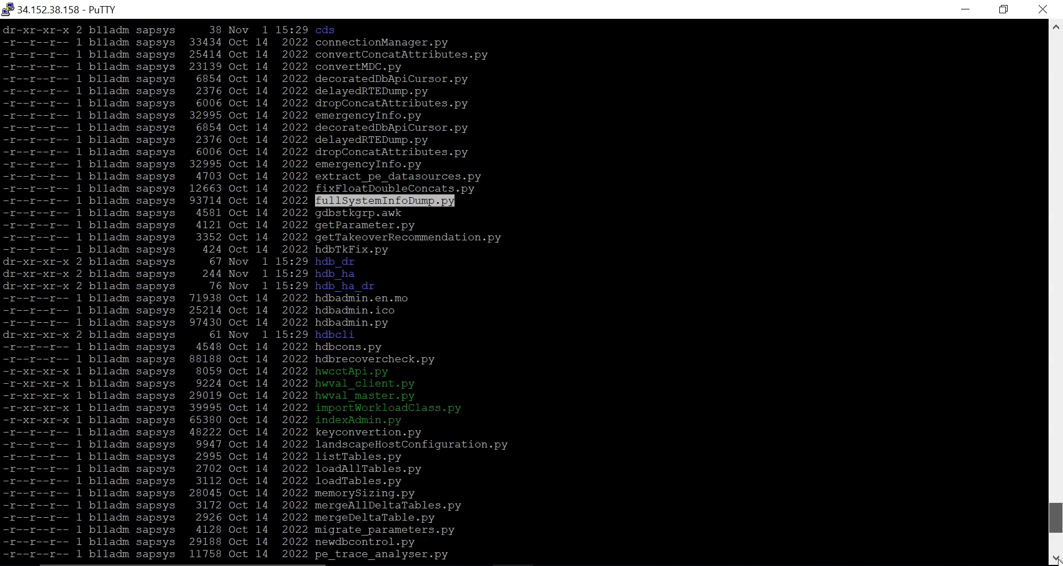
{"action": "scroll", "coordinate": [1056, 559], "scroll_direction": "down", "scroll_amount": 9}
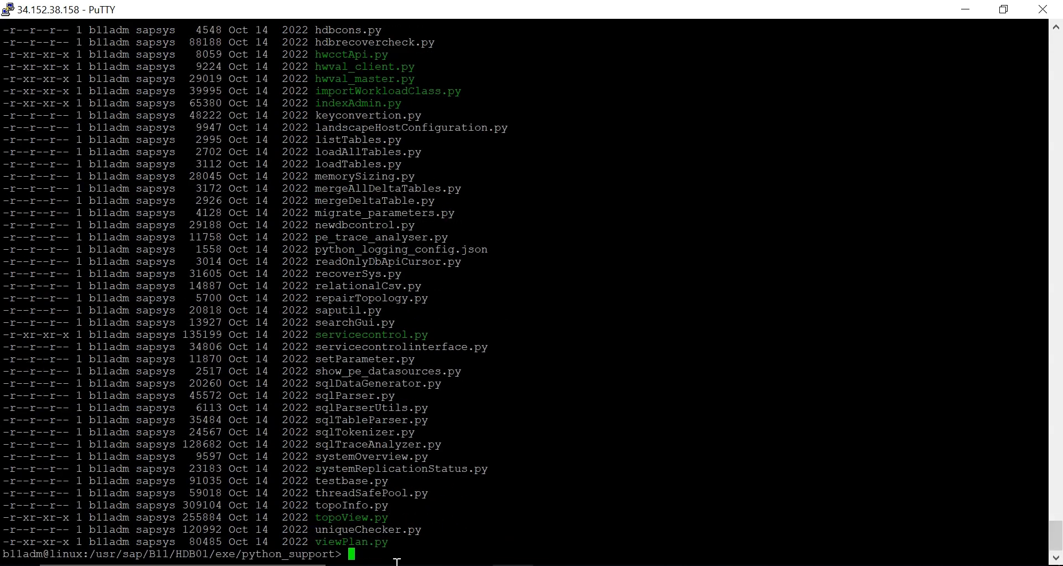
Step: Try to run fullSystemInfoDump.py through python with the -t option for tenant B11
{"action": "type", "text": "python fullSystemInfoDump.py"}
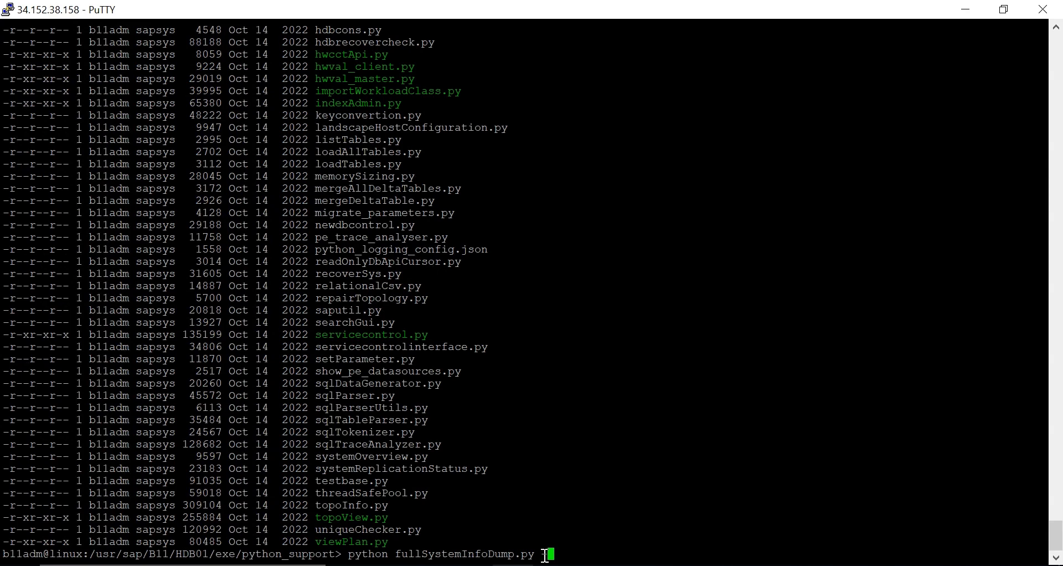
{"action": "type", "text": "t"}
{"action": "type", "text": "B"}
{"action": "type", "text": "11"}
{"action": "key", "text": "Return"}
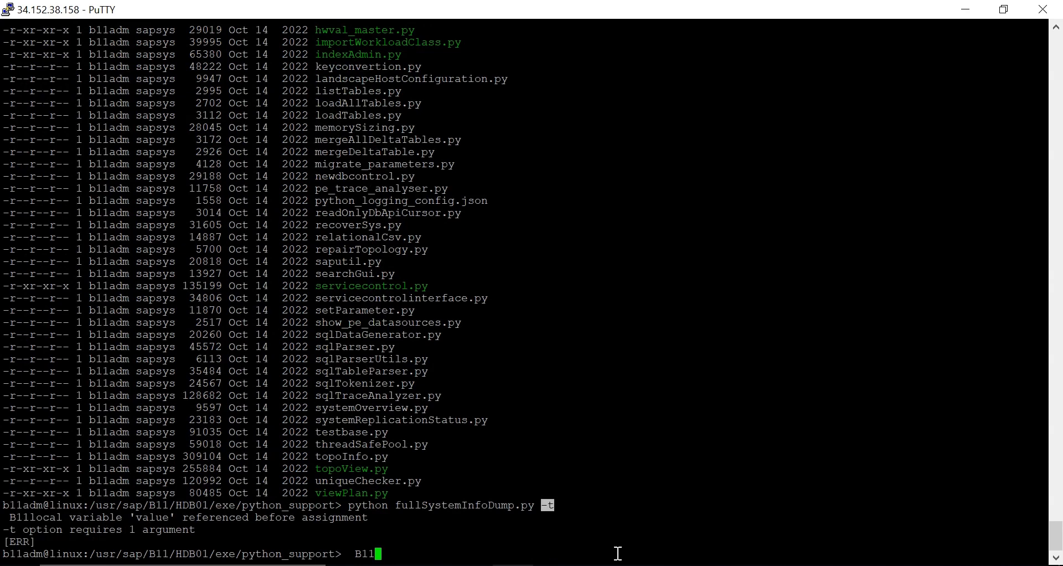
{"action": "key", "text": "Return"}
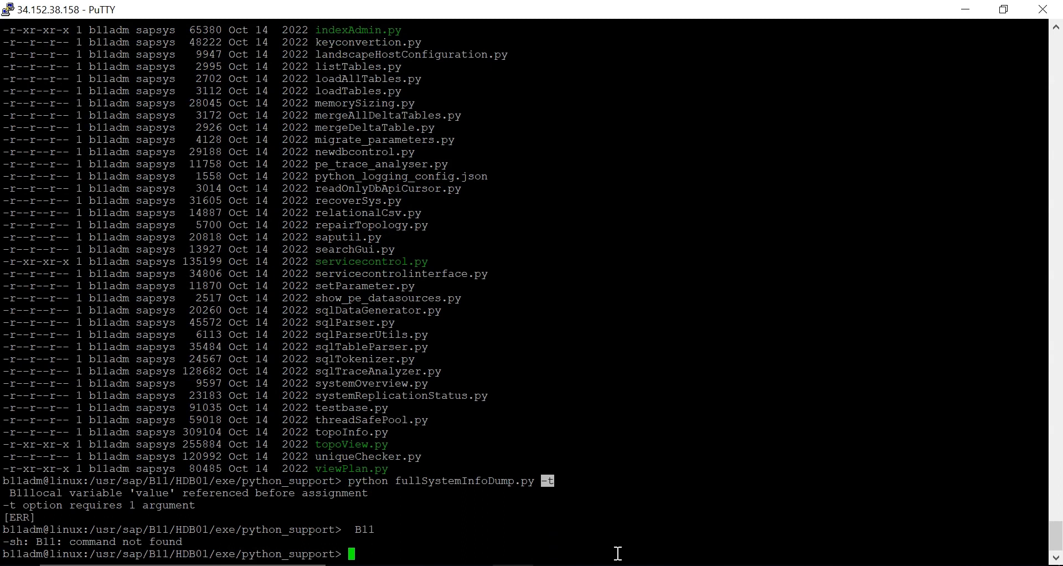
Step: Begin a new command at the shell prompt with python in lowercase
{"action": "type", "text": "PYTHON"}
{"action": "key", "text": "BackSpace"}
{"action": "key", "text": "BackSpace"}
{"action": "key", "text": "BackSpace"}
{"action": "key", "text": "BackSpace"}
{"action": "key", "text": "BackSpace"}
{"action": "key", "text": "BackSpace"}
{"action": "type", "text": "python"}
{"action": "right_click", "coordinate": [430, 564]}
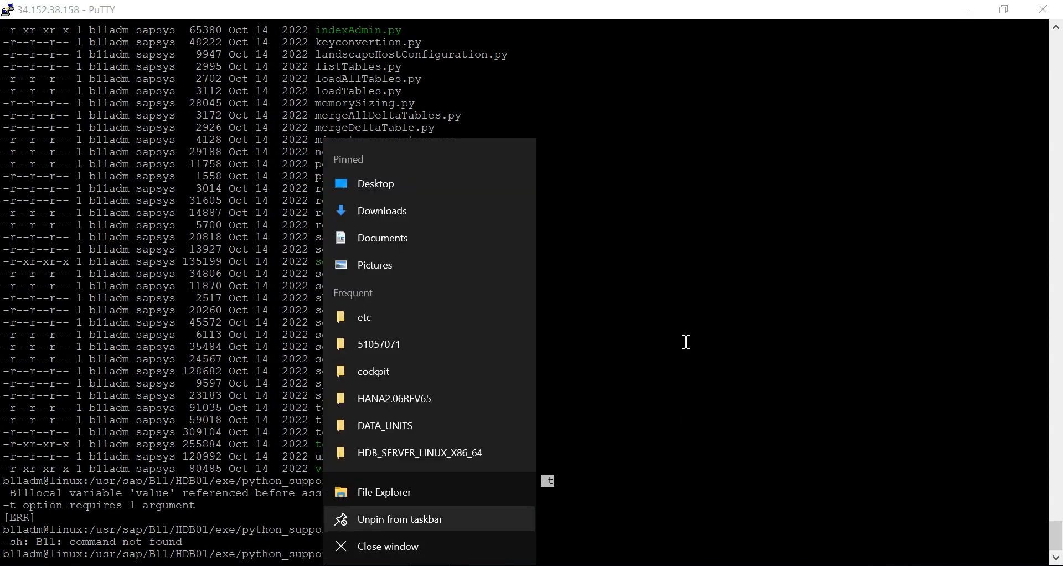
{"action": "left_click", "coordinate": [680, 410]}
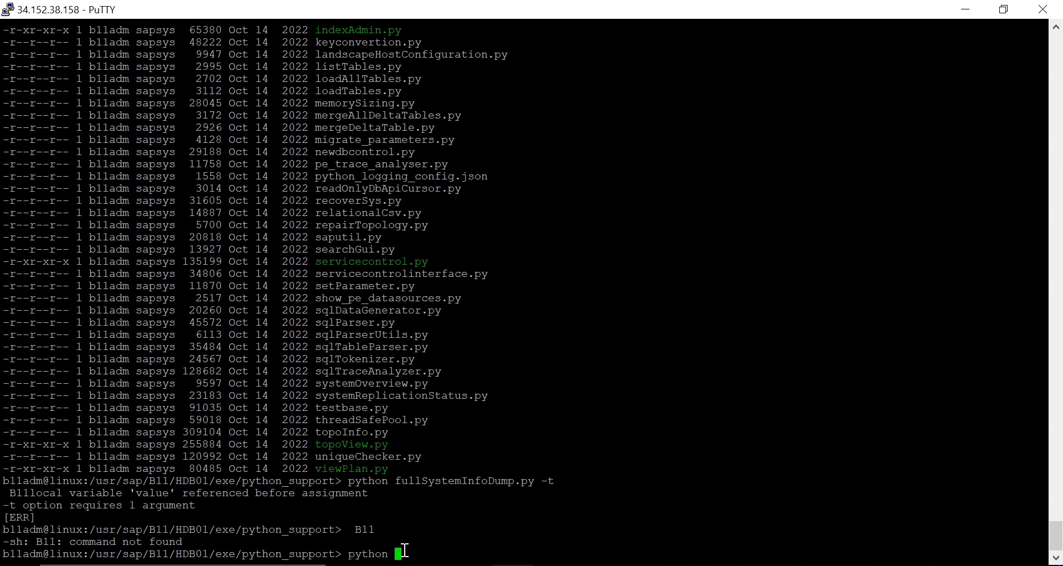
{"action": "type", "text": "-"}
{"action": "key", "text": "BackSpace"}
Step: Look back through the python_support and exe directory listings for the dump script, and return to the prompt
{"action": "left_click_drag", "start_coordinate": [1058, 535], "coordinate": [1058, 424]}
{"action": "scroll", "coordinate": [1058, 424], "scroll_direction": "up", "scroll_amount": 2}
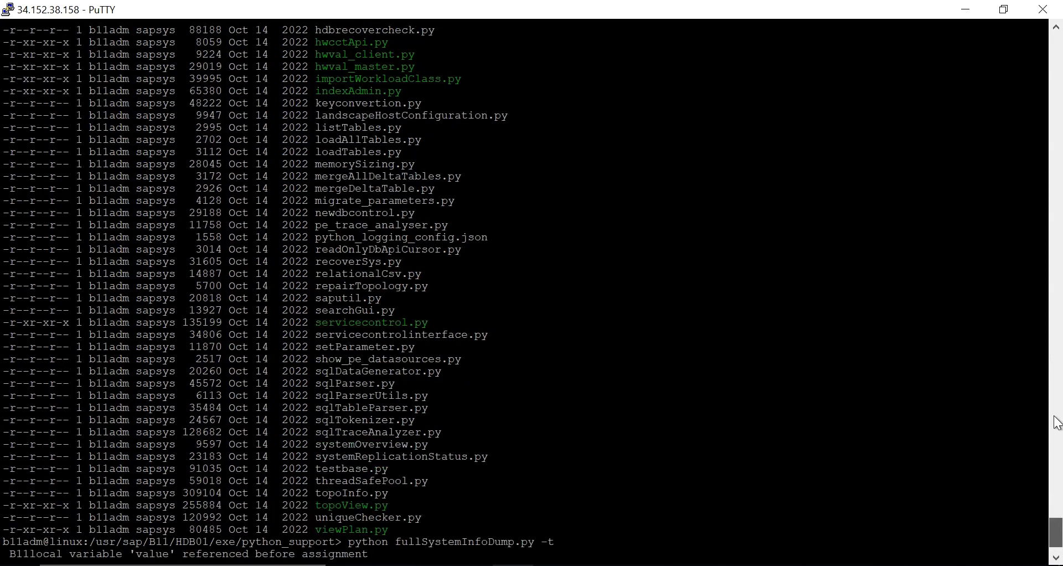
{"action": "scroll", "coordinate": [1058, 533], "scroll_direction": "up", "scroll_amount": 6}
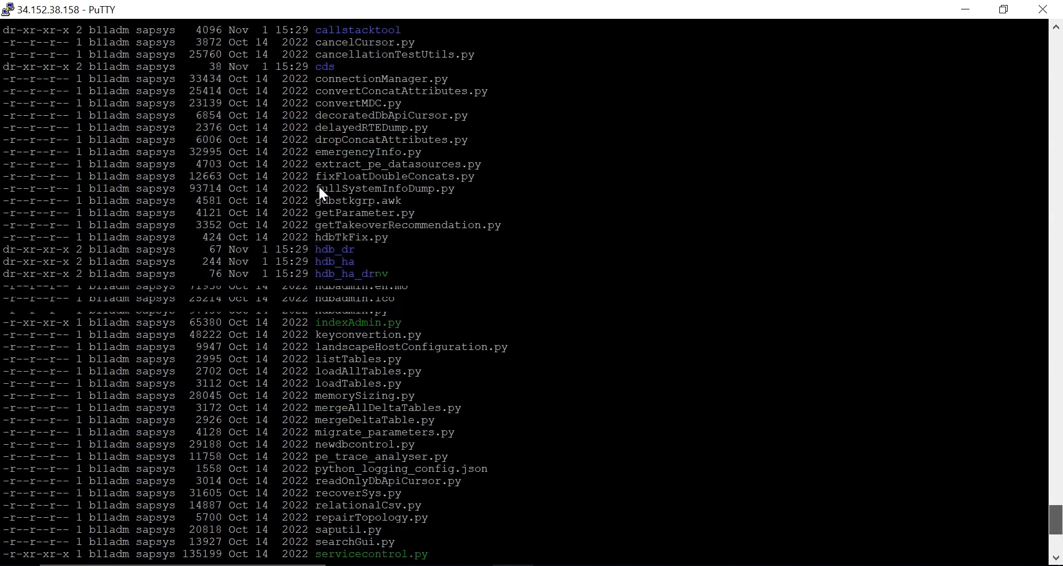
{"action": "scroll", "coordinate": [322, 190], "scroll_direction": "up", "scroll_amount": 4}
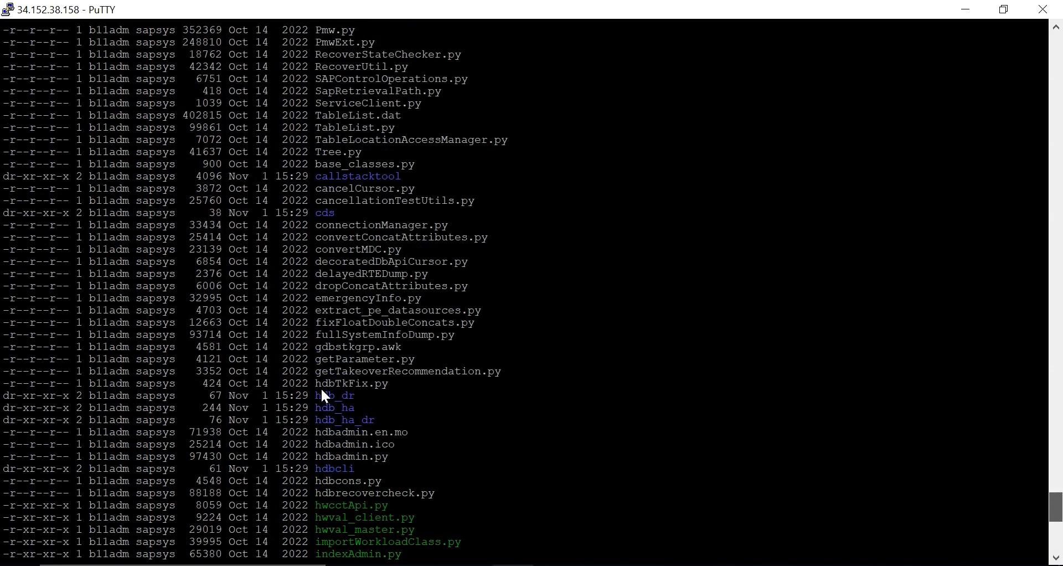
{"action": "scroll", "coordinate": [332, 355], "scroll_direction": "up", "scroll_amount": 4}
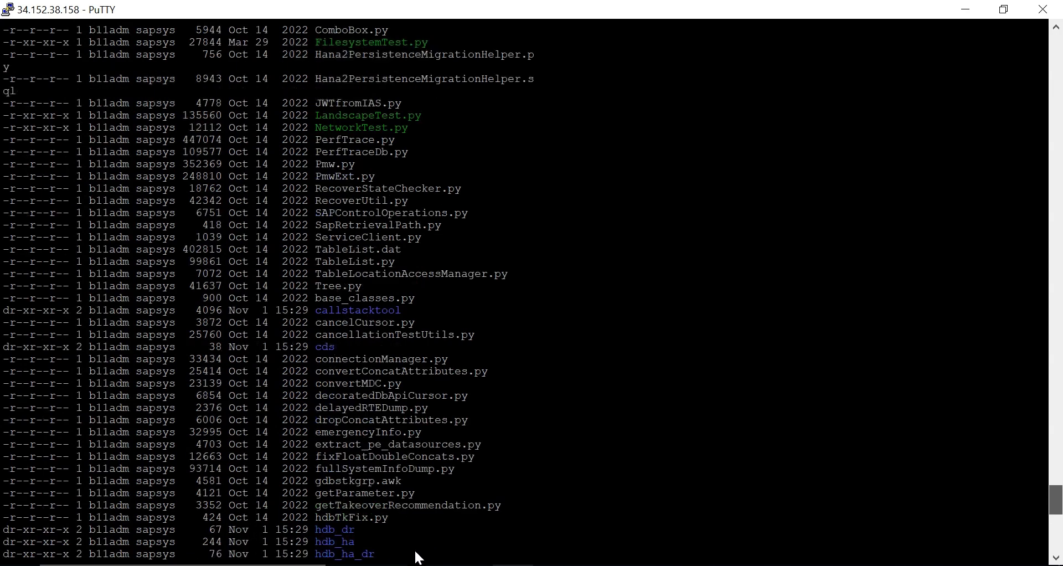
{"action": "scroll", "coordinate": [318, 488], "scroll_direction": "up", "scroll_amount": 3}
{"action": "scroll", "coordinate": [318, 475], "scroll_direction": "up", "scroll_amount": 4}
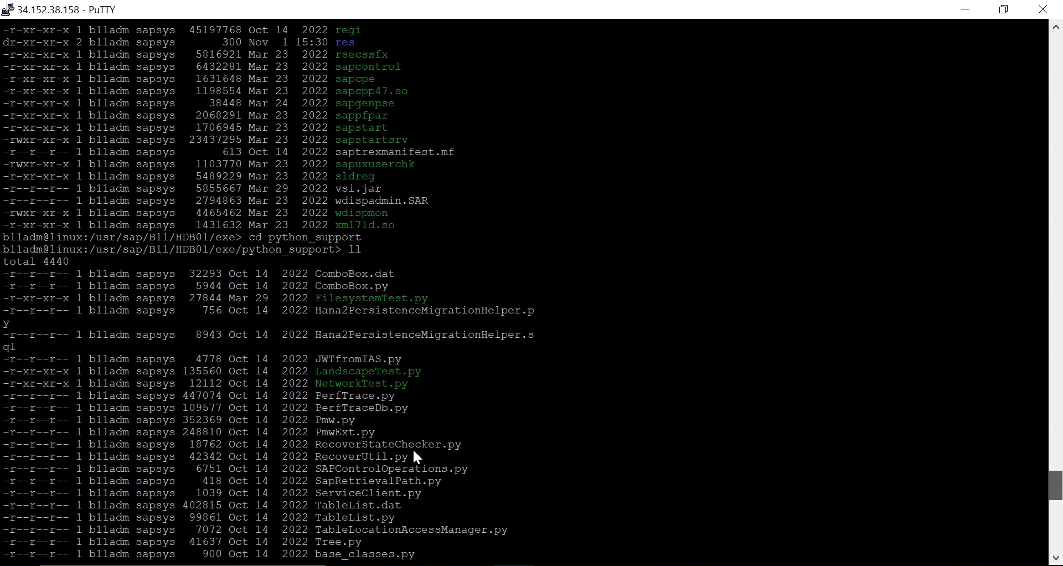
{"action": "scroll", "coordinate": [1051, 551], "scroll_direction": "up", "scroll_amount": 5}
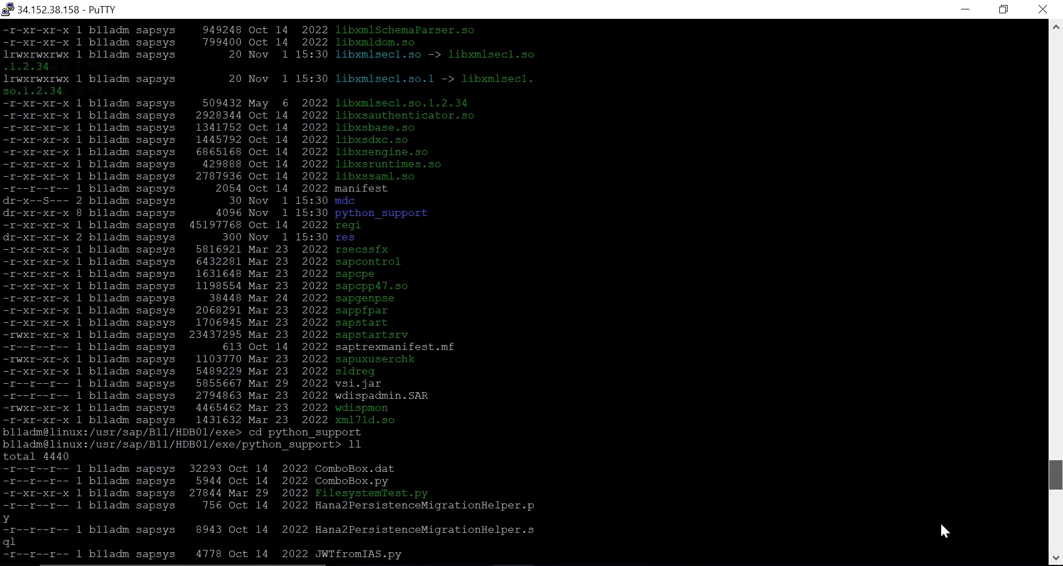
{"action": "scroll", "coordinate": [1025, 562], "scroll_direction": "up", "scroll_amount": 20}
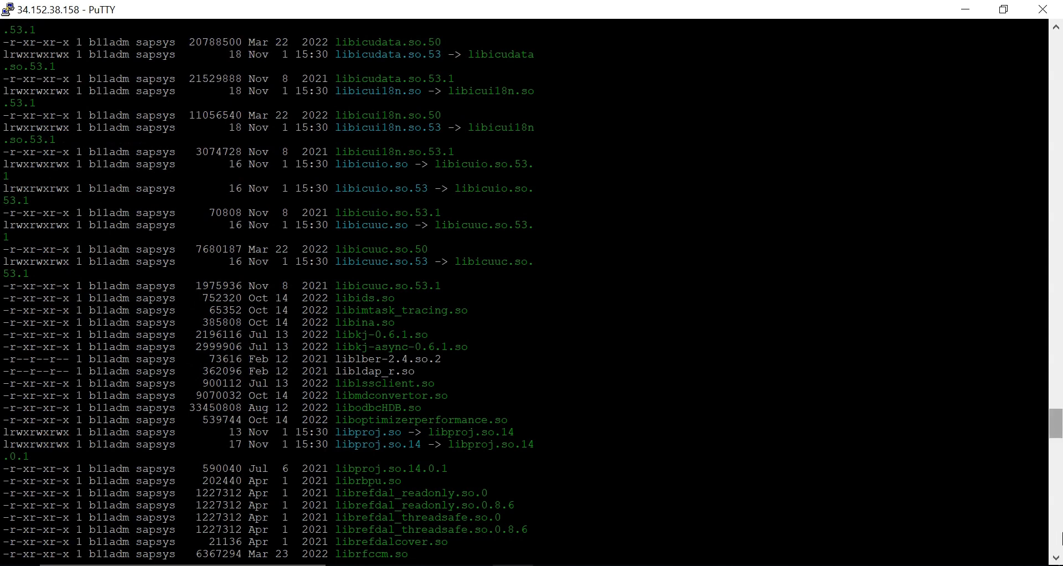
{"action": "scroll", "coordinate": [1058, 435], "scroll_direction": "down", "scroll_amount": 2}
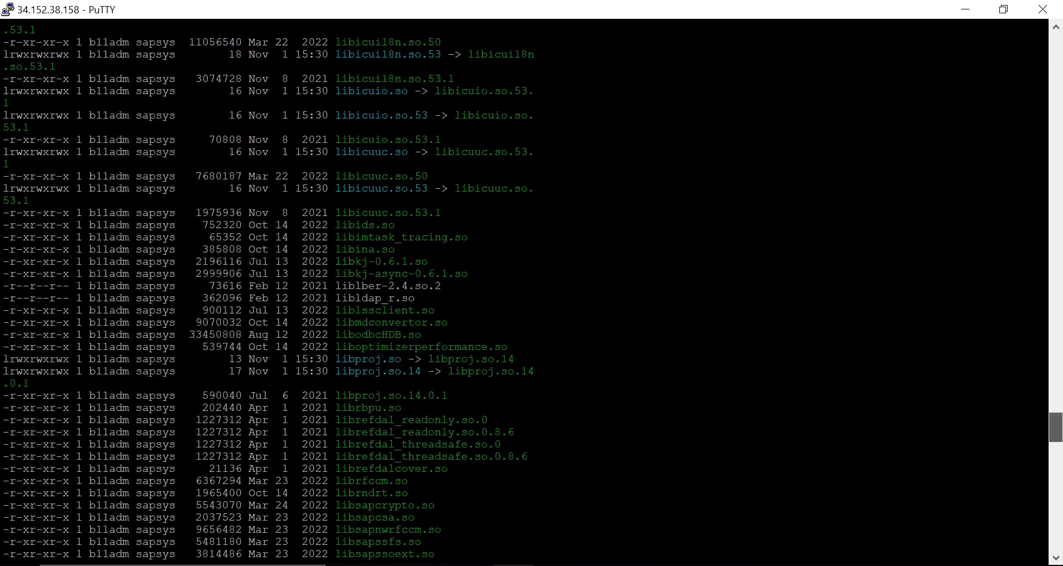
{"action": "left_click_drag", "start_coordinate": [1058, 436], "coordinate": [1059, 560]}
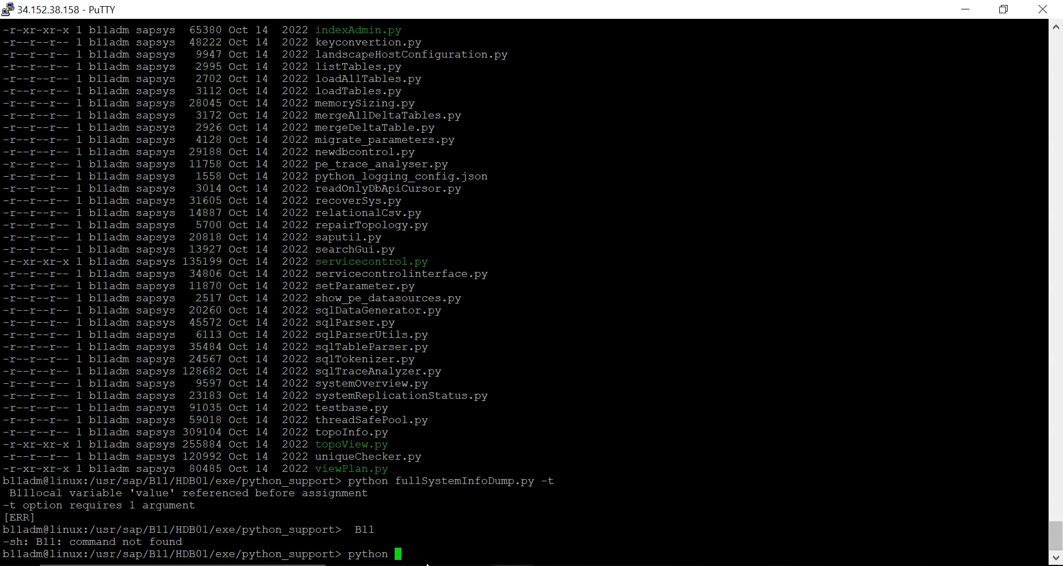
{"action": "scroll", "coordinate": [422, 560], "scroll_direction": "up", "scroll_amount": 7}
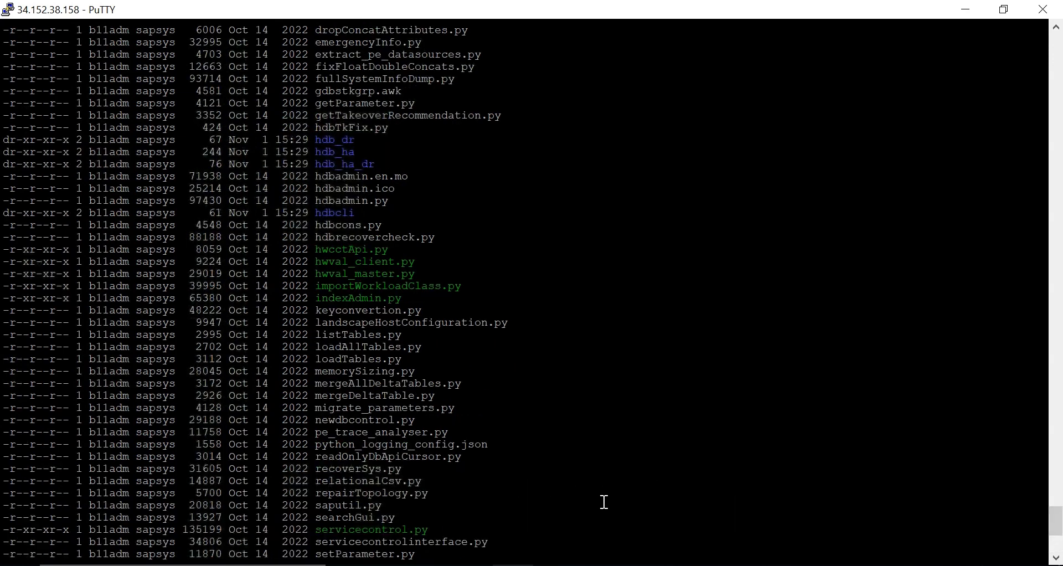
{"action": "left_click", "coordinate": [1057, 559]}
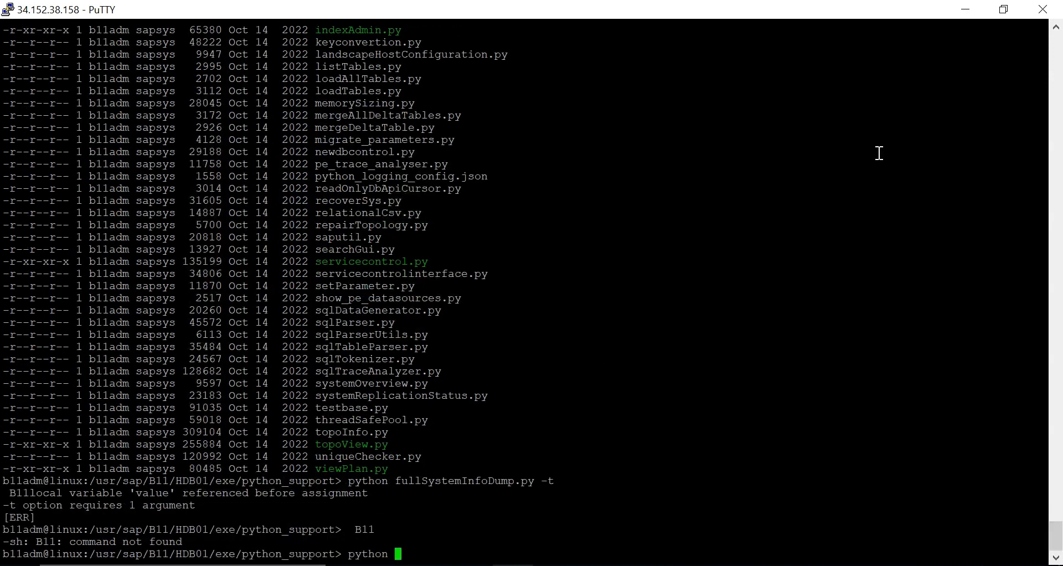
Step: Locate fullSystemInfoDump.py in the python_support listing again and copy its file name
{"action": "left_click", "coordinate": [1056, 28]}
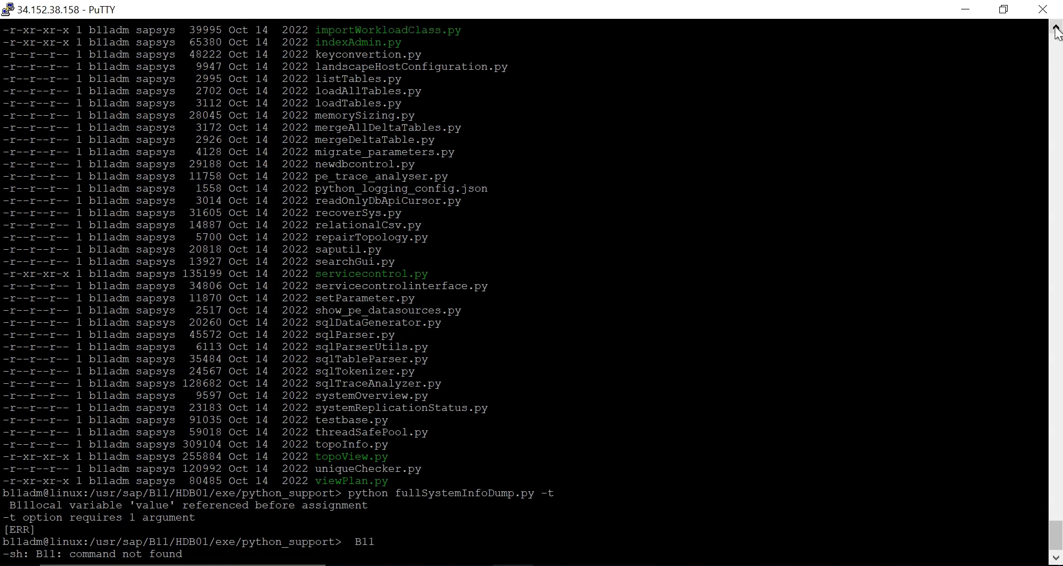
{"action": "left_click", "coordinate": [1055, 29]}
{"action": "left_click", "coordinate": [1055, 29]}
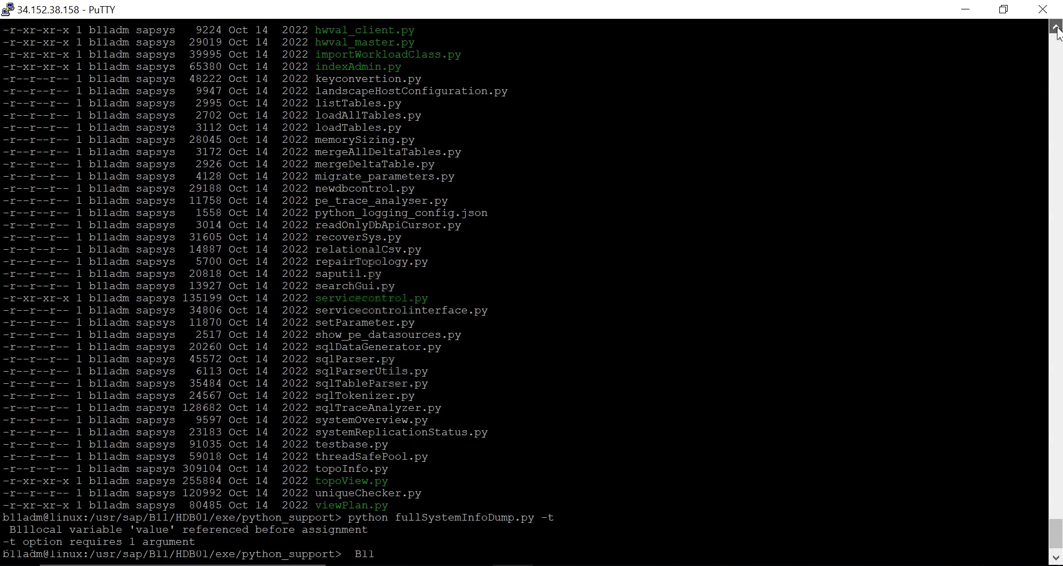
{"action": "left_click", "coordinate": [1056, 29]}
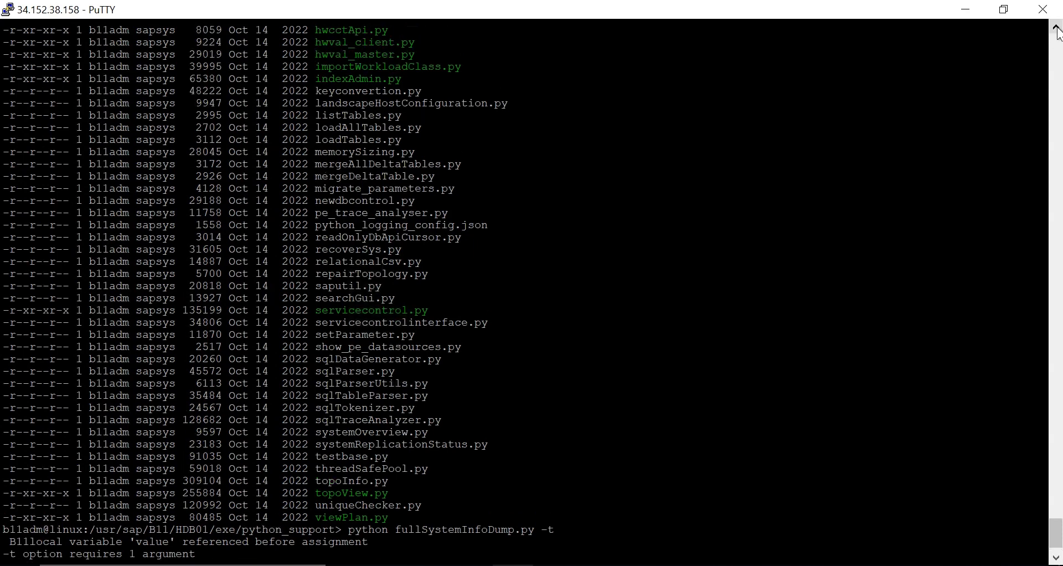
{"action": "left_click", "coordinate": [1056, 28]}
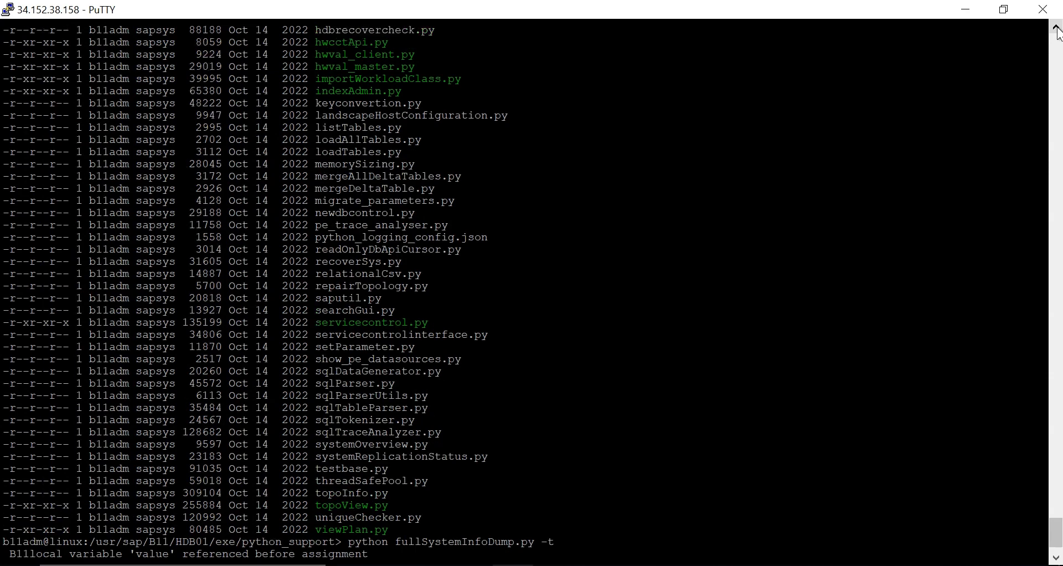
{"action": "left_click", "coordinate": [1056, 29]}
{"action": "left_click", "coordinate": [1056, 29]}
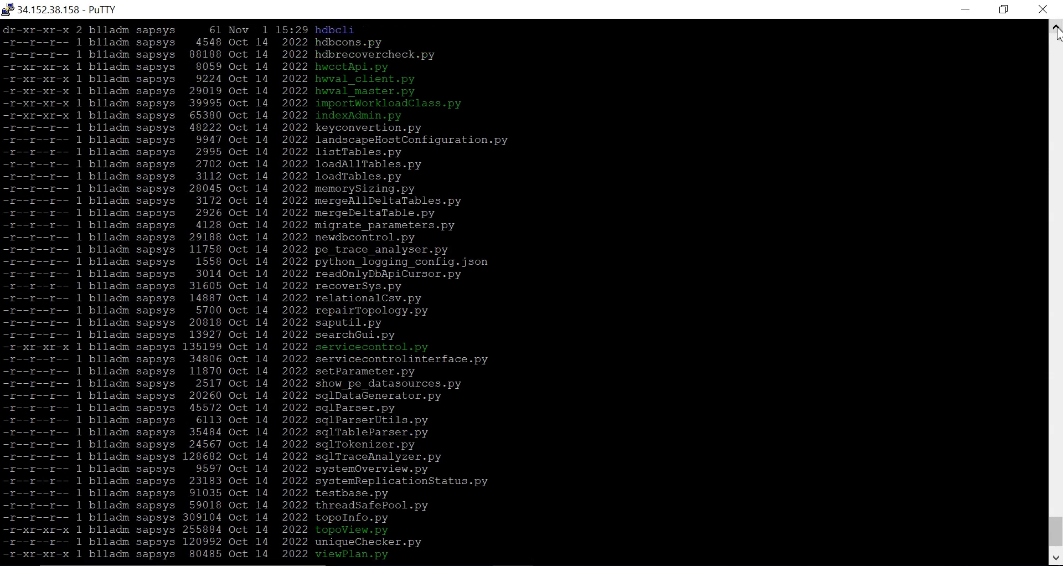
{"action": "left_click", "coordinate": [1055, 28]}
{"action": "left_click", "coordinate": [1056, 29]}
{"action": "left_click", "coordinate": [1055, 28]}
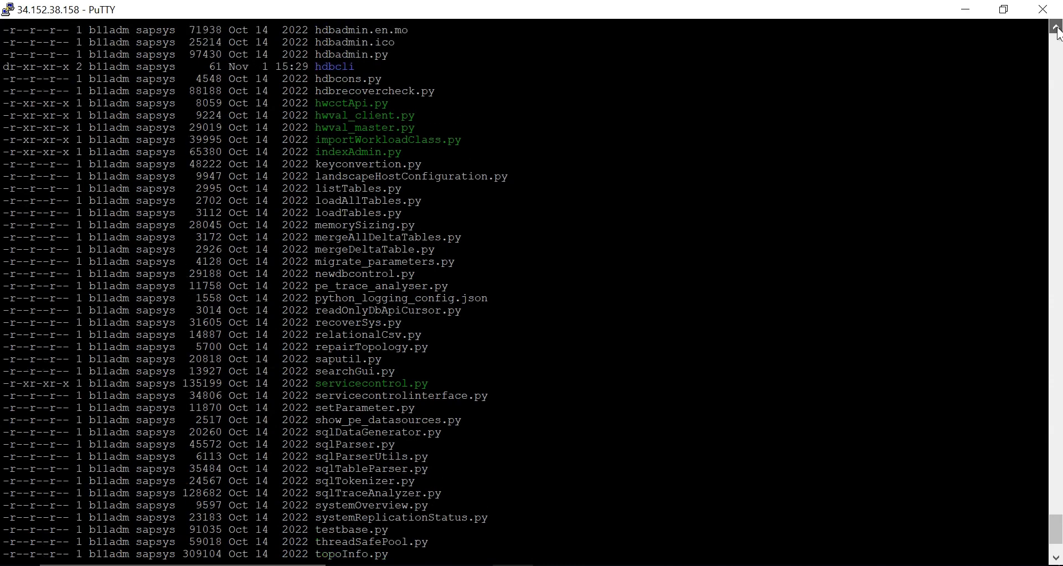
{"action": "left_click", "coordinate": [1056, 28]}
{"action": "left_click", "coordinate": [1056, 29]}
{"action": "left_click", "coordinate": [1056, 28]}
{"action": "left_click", "coordinate": [1055, 29]}
{"action": "left_click", "coordinate": [1056, 29]}
{"action": "left_click", "coordinate": [1056, 28]}
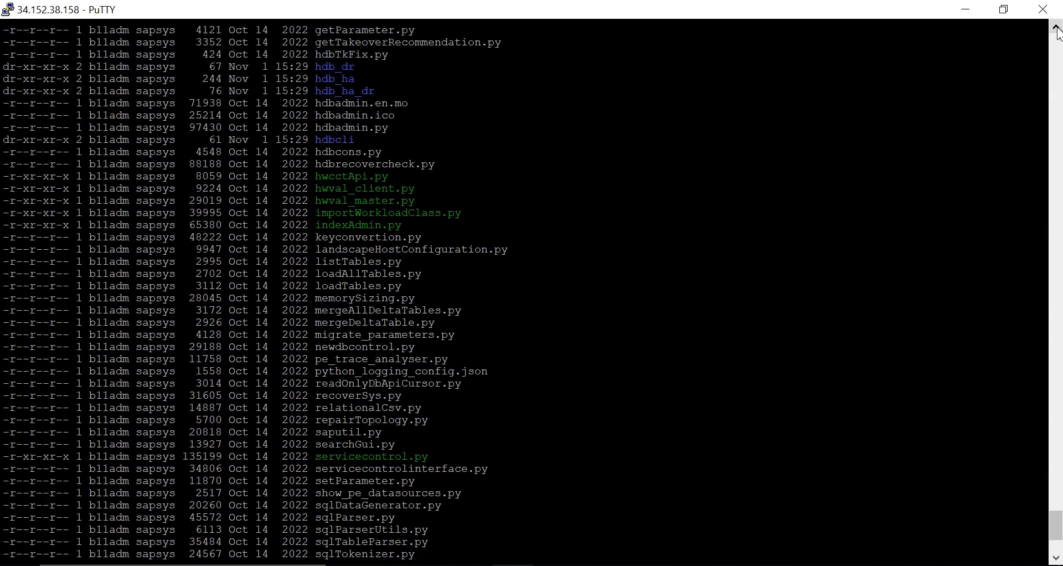
{"action": "left_click_drag", "start_coordinate": [1056, 29], "coordinate": [1056, 29]}
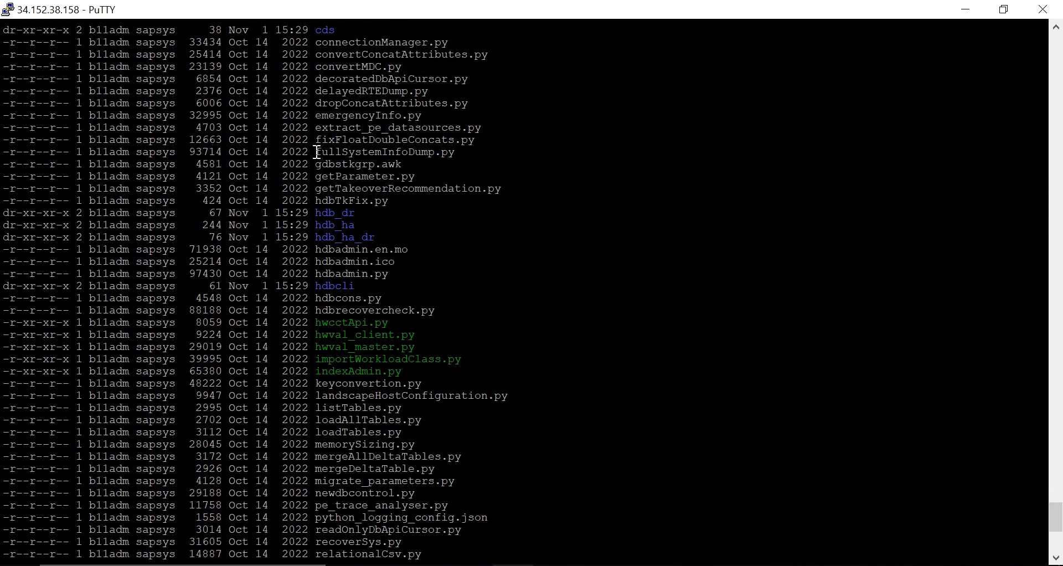
{"action": "left_click_drag", "start_coordinate": [316, 152], "coordinate": [453, 156]}
{"action": "key", "text": "ctrl+c"}
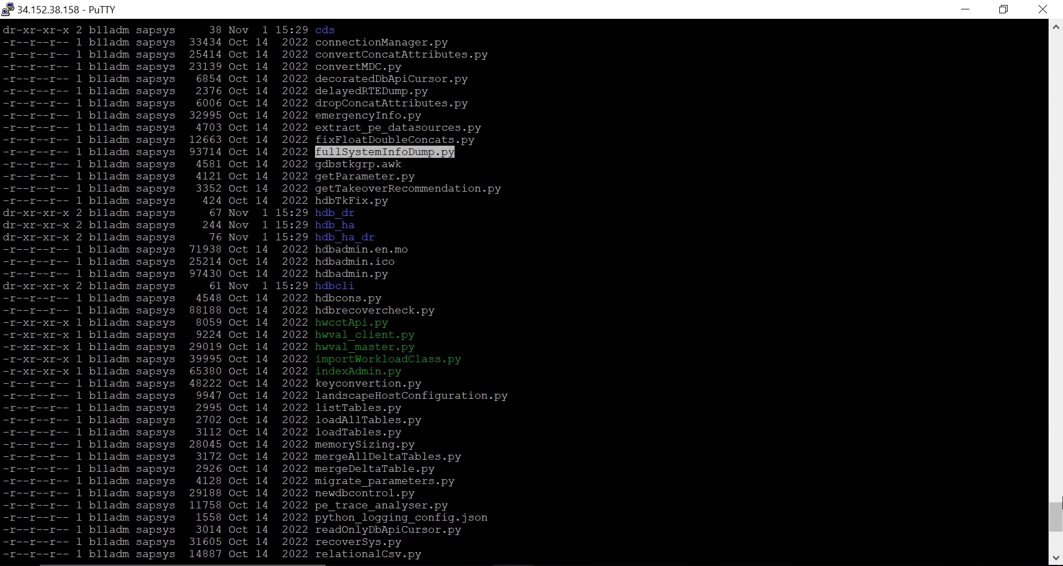
Step: Complete and run python fullSystemInfoDump.py -t B11, and highlight the path of the written dump file in the output
{"action": "left_click_drag", "start_coordinate": [1057, 521], "coordinate": [1058, 538]}
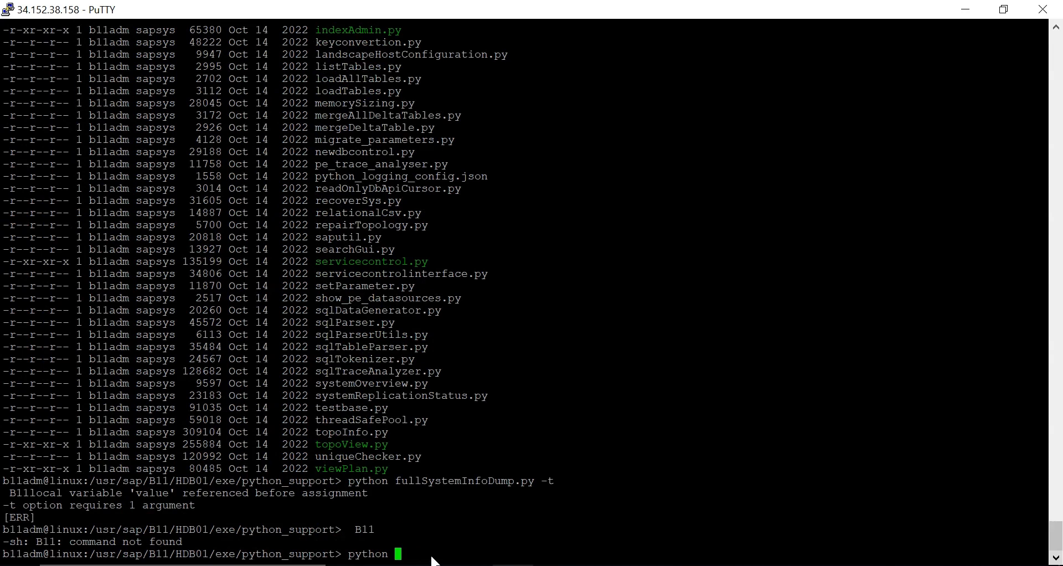
{"action": "right_click", "coordinate": [403, 554]}
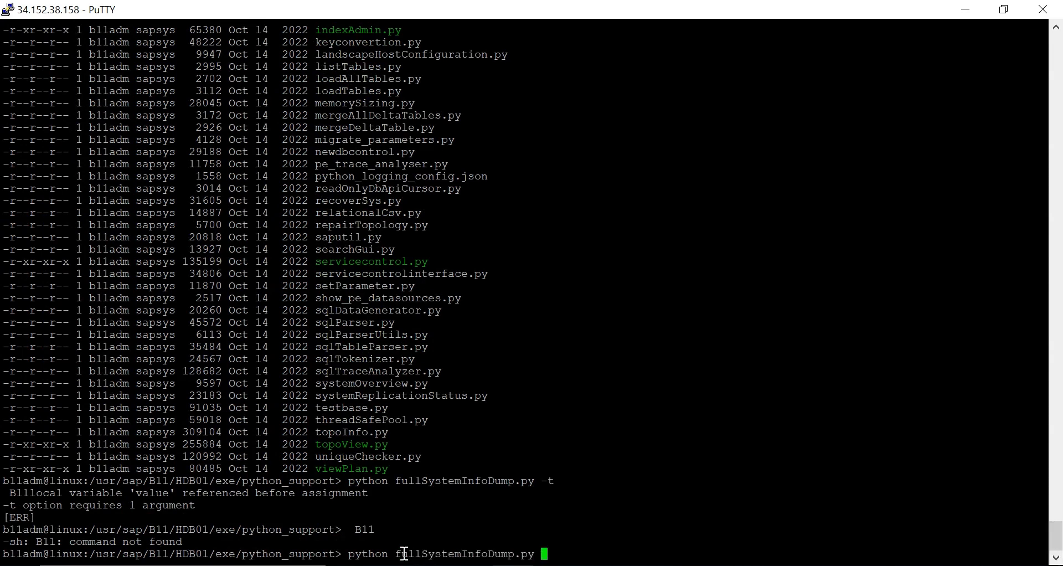
{"action": "type", "text": "-t B11"}
{"action": "key", "text": "Return"}
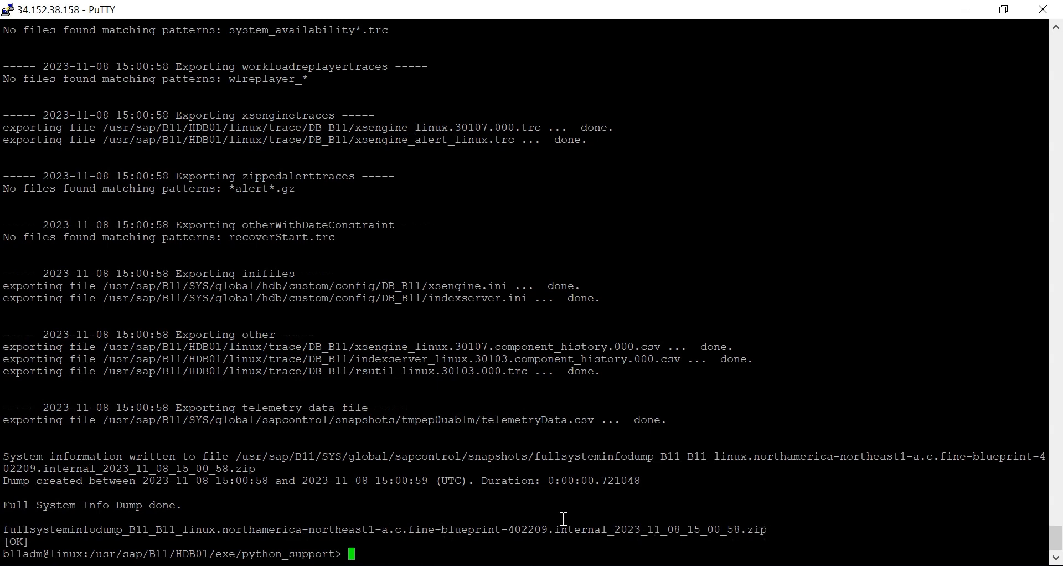
{"action": "left_click_drag", "start_coordinate": [239, 455], "coordinate": [529, 458]}
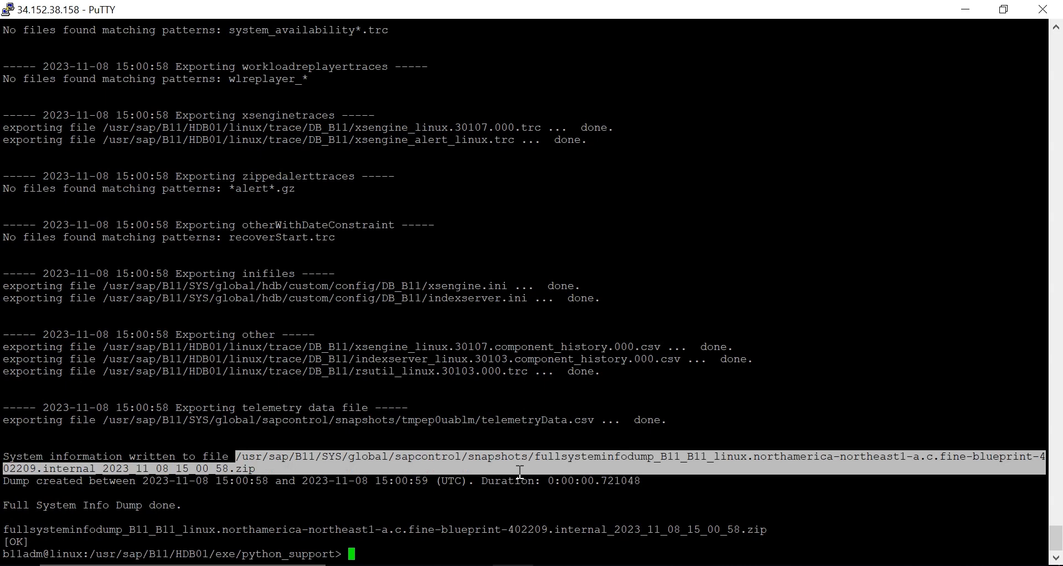
{"action": "left_click", "coordinate": [522, 440]}
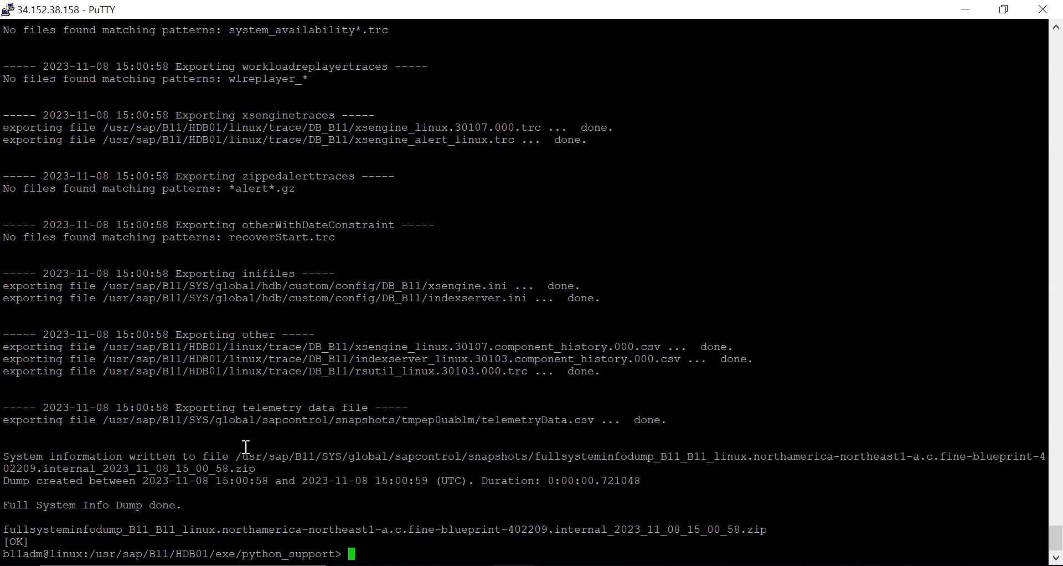
Step: Change to the directory /usr/sap/B11/SYS/global/sapcontrol/snapshots copied from the dump output and list its contents
{"action": "left_click_drag", "start_coordinate": [236, 456], "coordinate": [529, 457]}
{"action": "type", "text": "CD"}
{"action": "key", "text": "BackSpace"}
{"action": "key", "text": "BackSpace"}
{"action": "key", "text": "BackSpace"}
{"action": "type", "text": "cd"}
{"action": "right_click", "coordinate": [371, 553]}
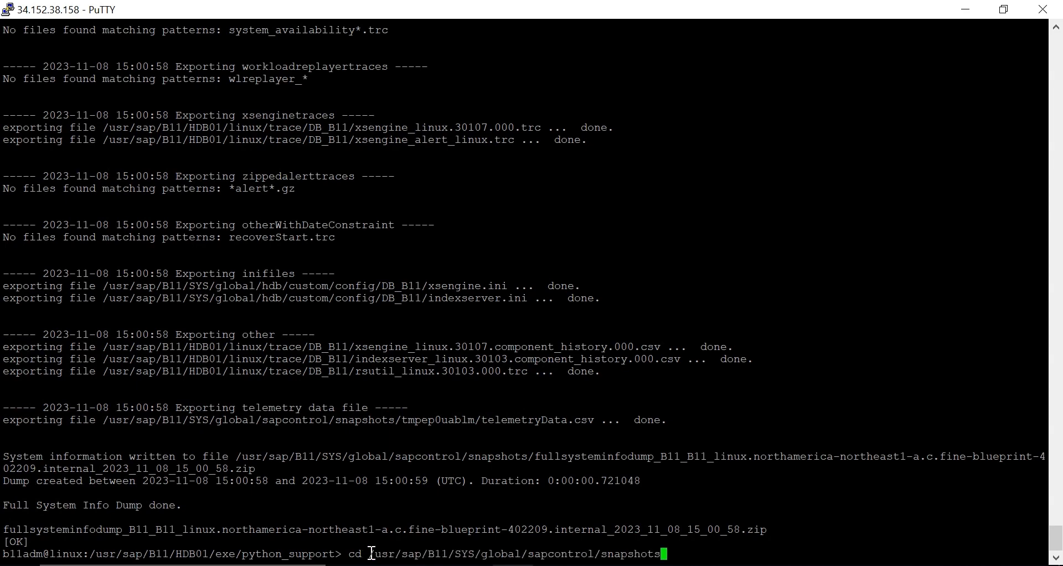
{"action": "key", "text": "Return"}
{"action": "type", "text": "ll"}
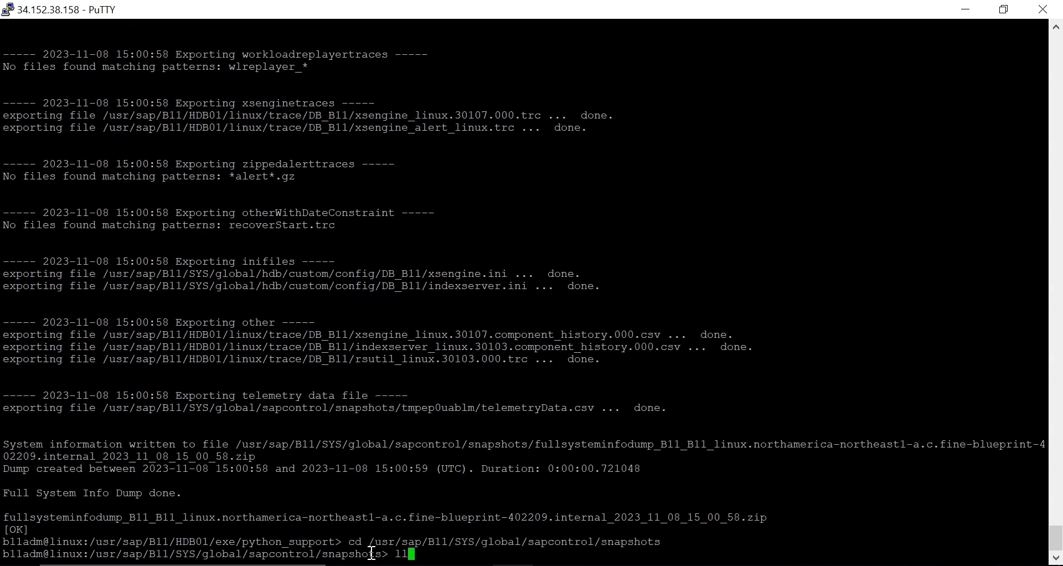
{"action": "key", "text": "Return"}
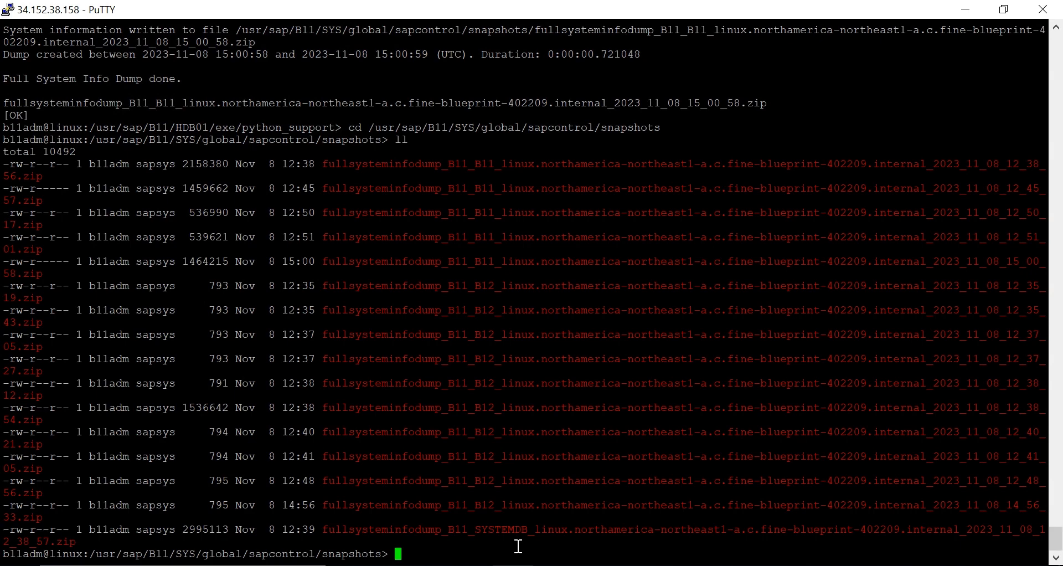
Step: Switch to SAP HANA Studio and collect all diagnosis information for SYSTEMDB@B11, including system views, from Nov 2 to Nov 8, 2023
{"action": "left_click", "coordinate": [968, 20]}
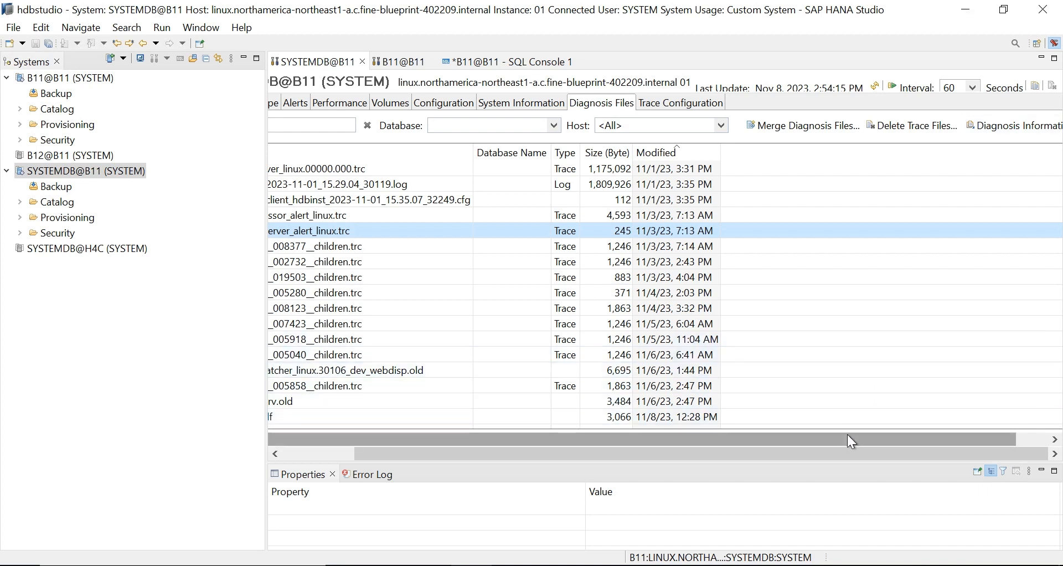
{"action": "left_click_drag", "start_coordinate": [848, 441], "coordinate": [883, 442]}
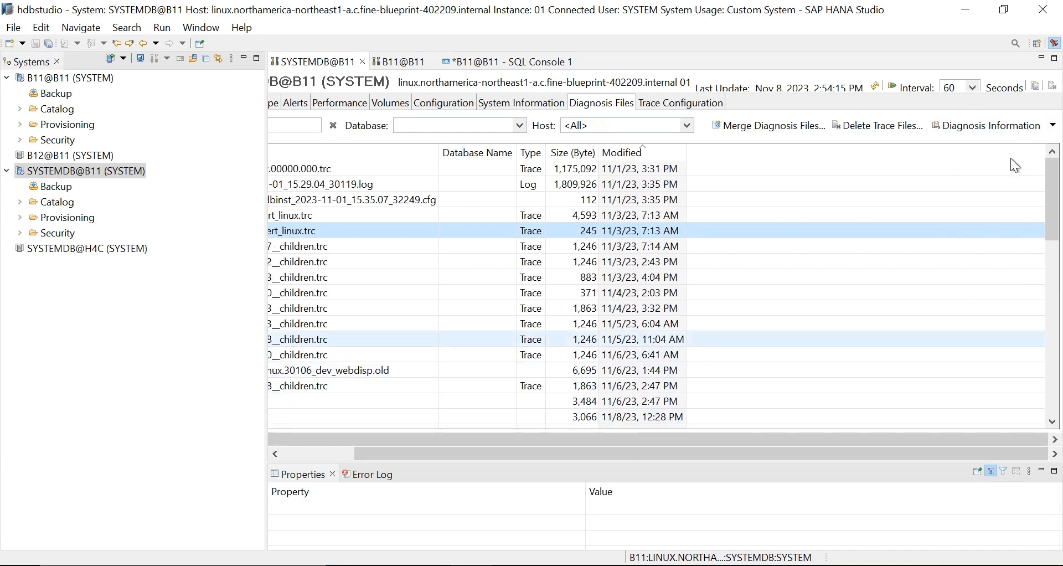
{"action": "left_click", "coordinate": [1039, 129]}
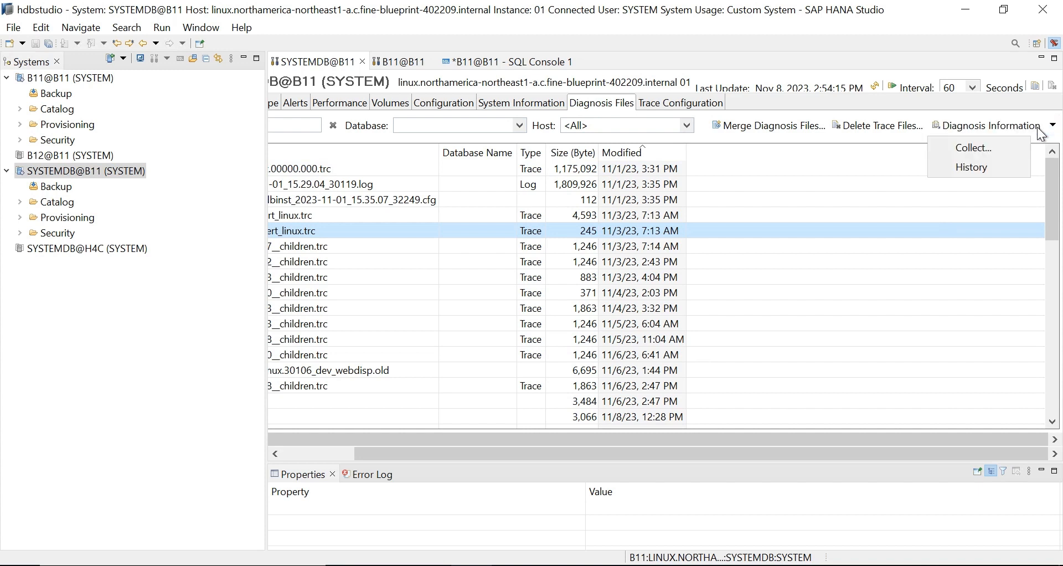
{"action": "left_click", "coordinate": [975, 148]}
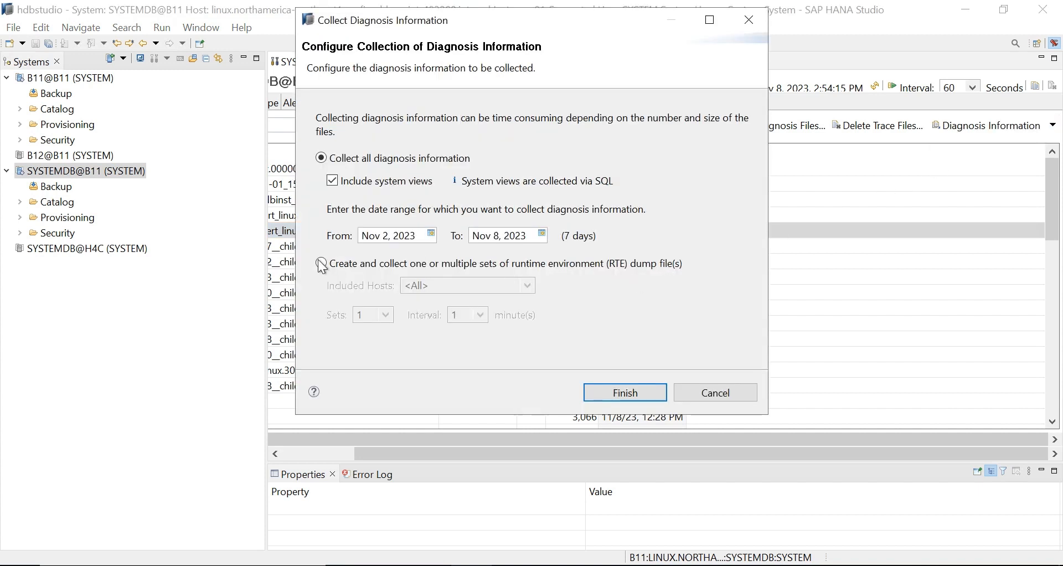
{"action": "left_click", "coordinate": [325, 267]}
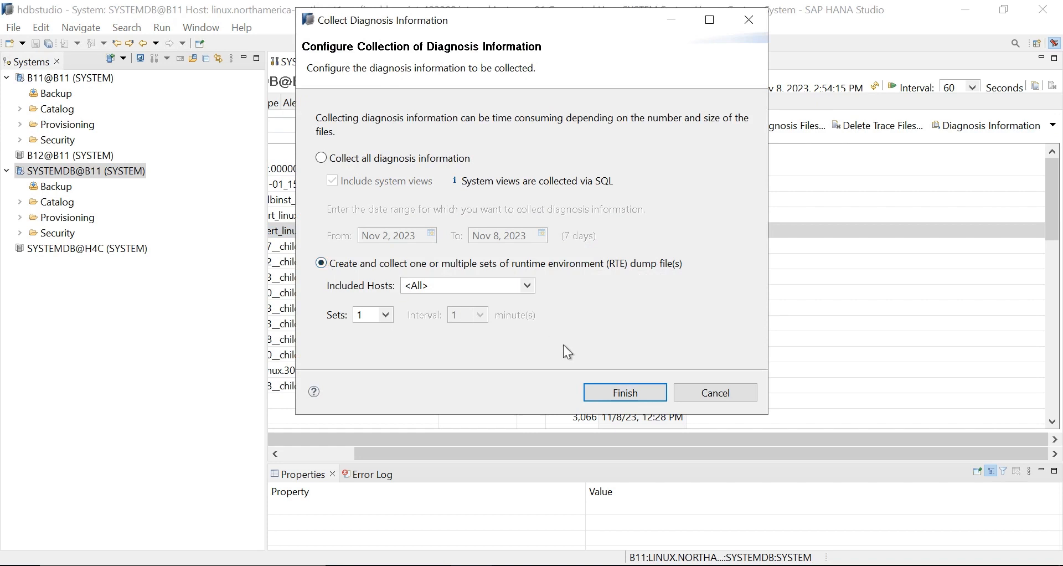
{"action": "left_click", "coordinate": [321, 160]}
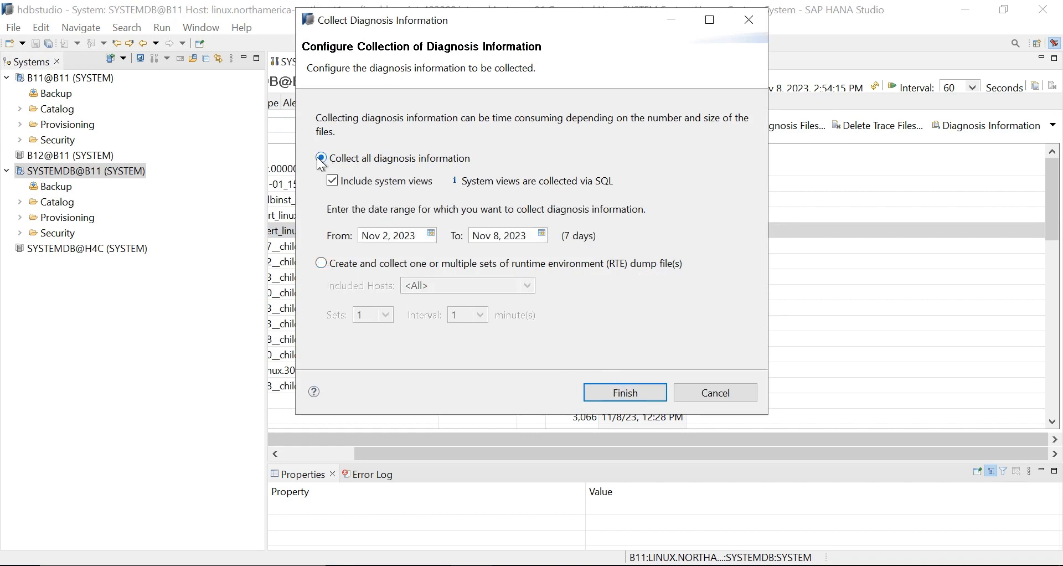
{"action": "left_click", "coordinate": [634, 387]}
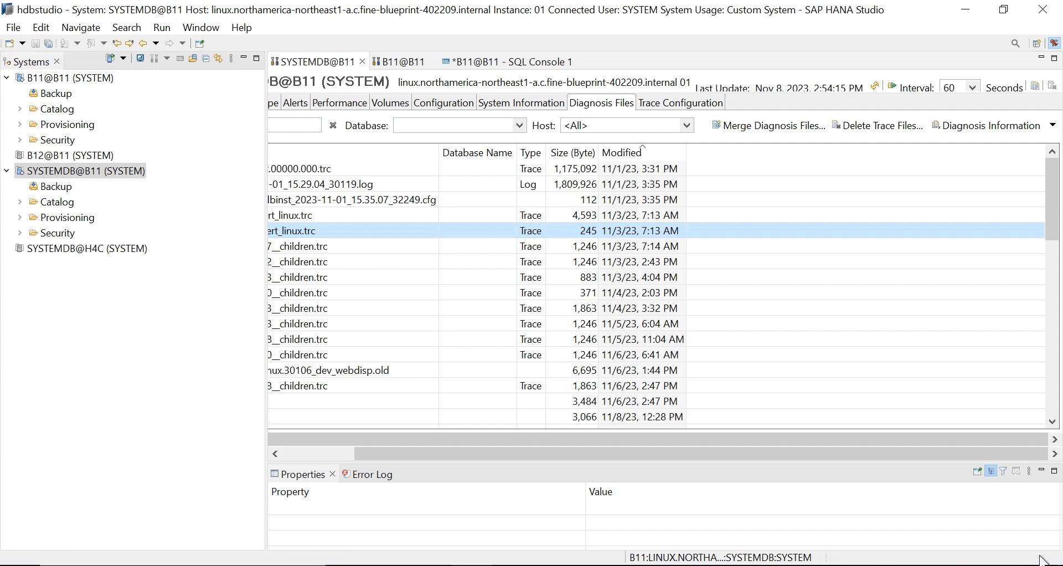
Step: Review the history of collected diagnosis information for SYSTEMDB@B11 and close the list
{"action": "left_click", "coordinate": [1048, 128]}
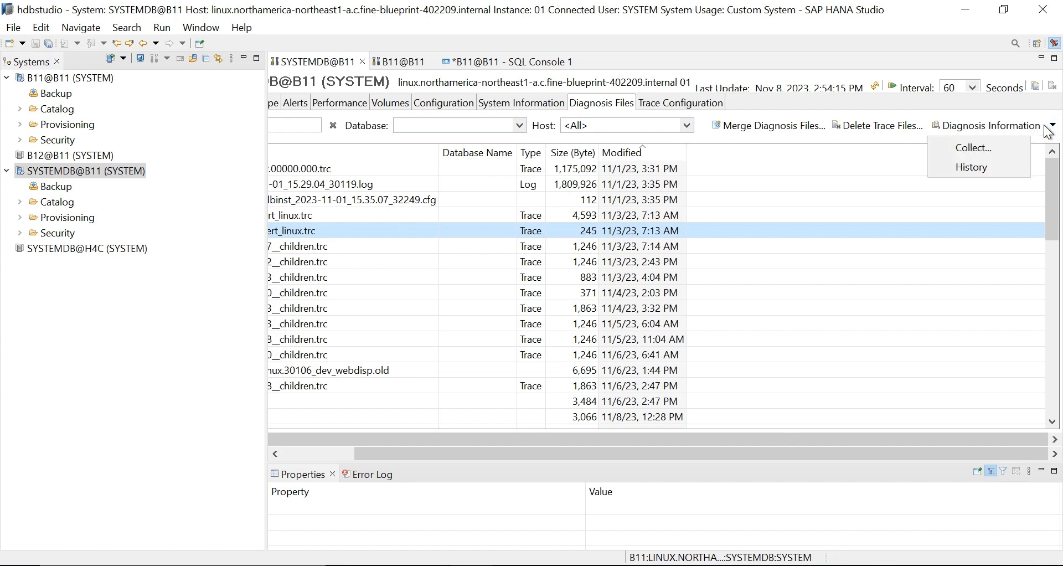
{"action": "left_click", "coordinate": [976, 171]}
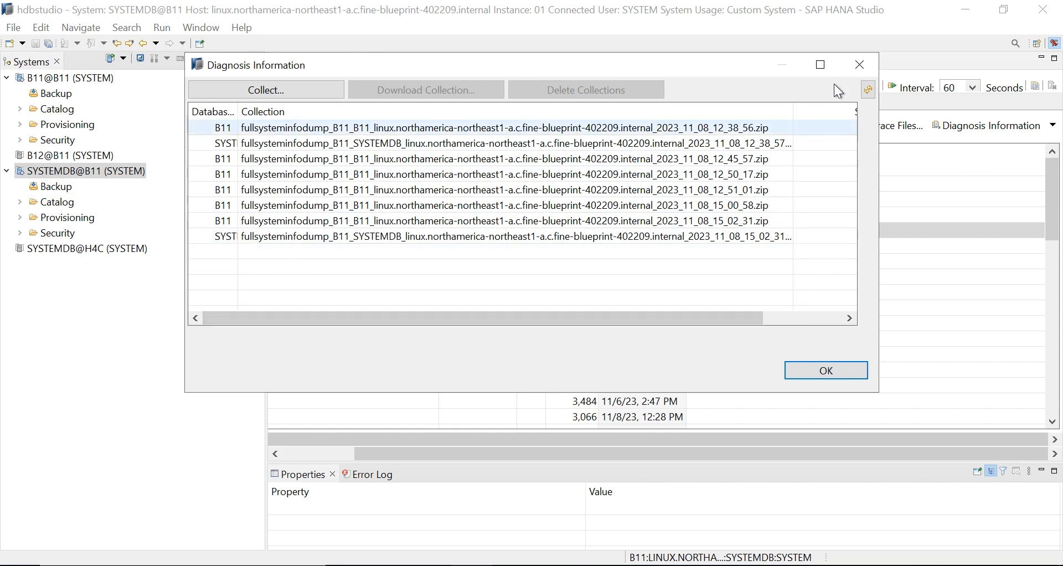
{"action": "left_click", "coordinate": [864, 63]}
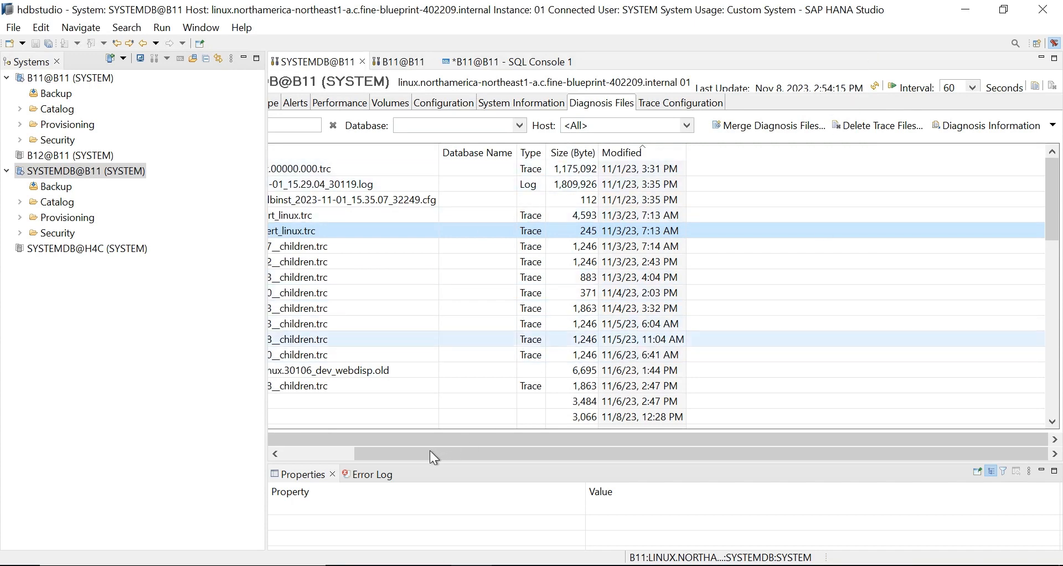
Step: Set the expensive statements trace to Inactive in the SYSTEMDB@B11 trace configuration, reviewing the settings before finishing
{"action": "left_click_drag", "start_coordinate": [427, 450], "coordinate": [202, 465]}
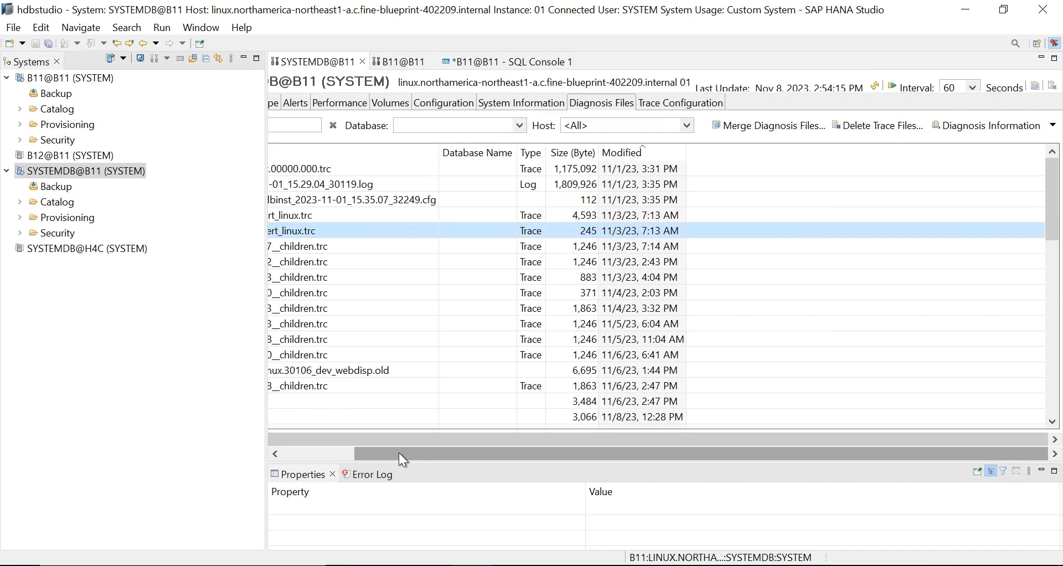
{"action": "left_click_drag", "start_coordinate": [399, 453], "coordinate": [297, 453]}
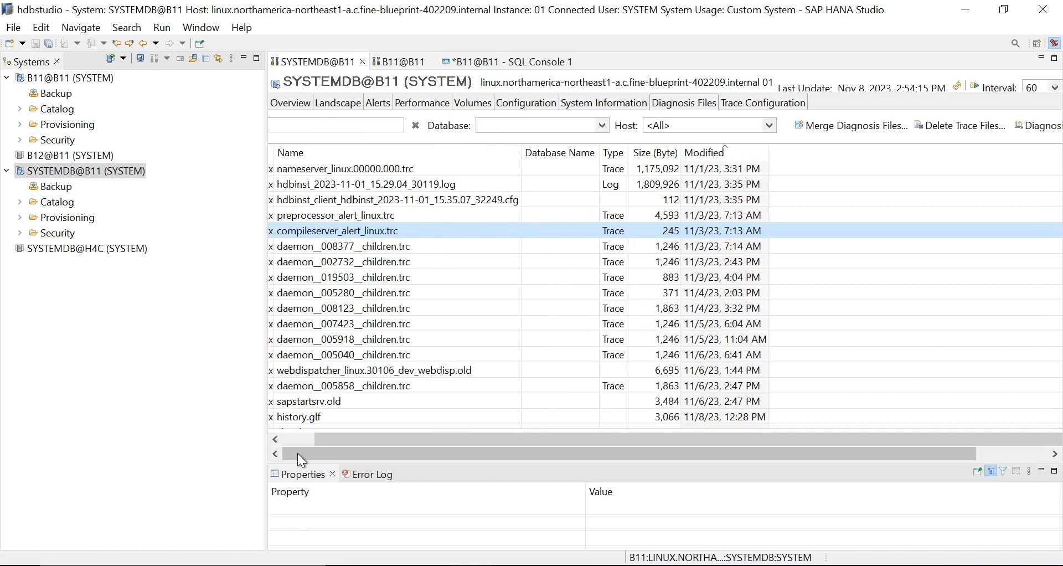
{"action": "left_click", "coordinate": [782, 104]}
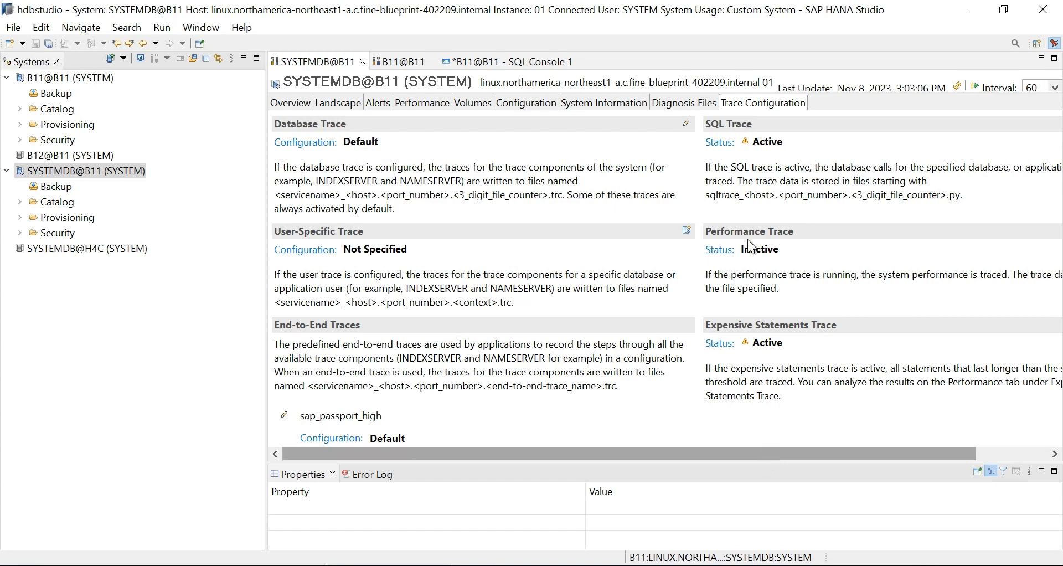
{"action": "left_click_drag", "start_coordinate": [759, 447], "coordinate": [961, 461]}
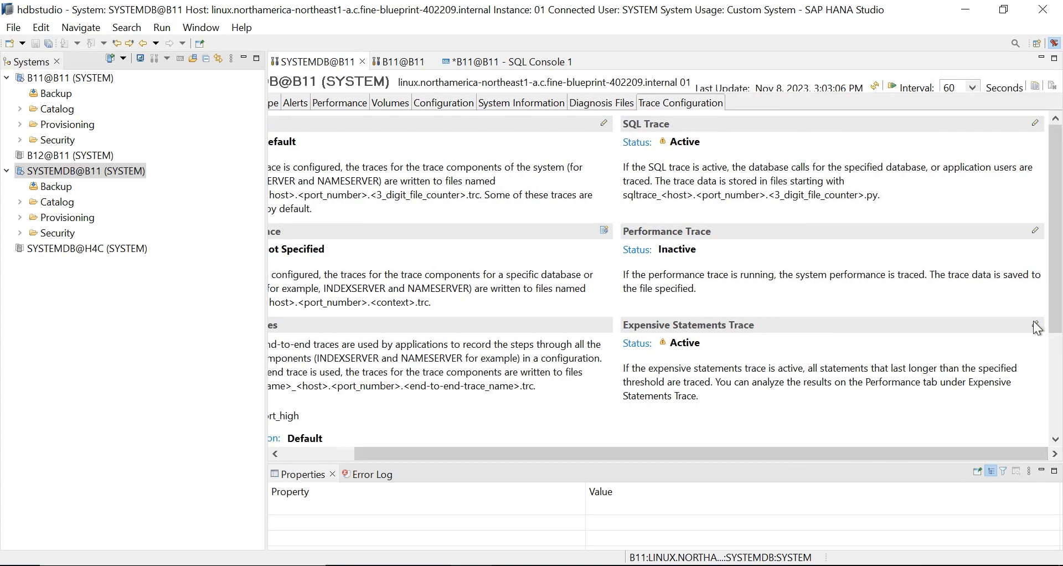
{"action": "left_click", "coordinate": [1035, 324]}
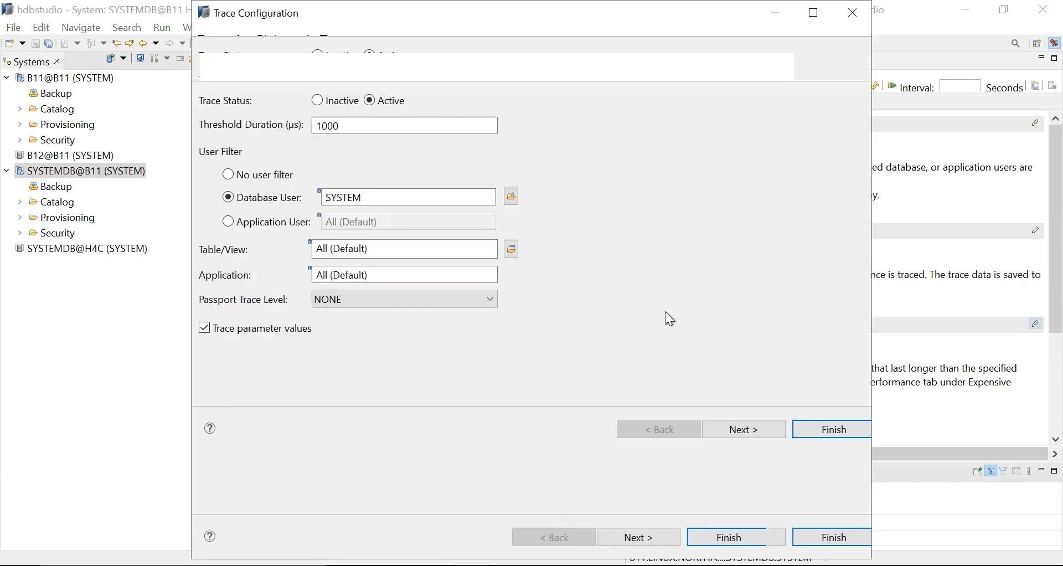
{"action": "left_click", "coordinate": [317, 101]}
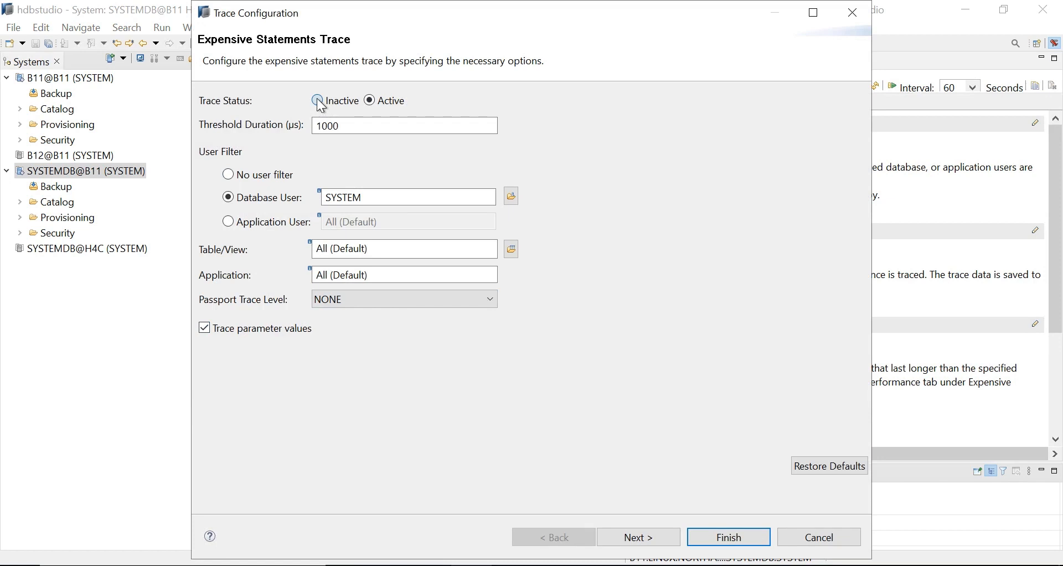
{"action": "left_click", "coordinate": [661, 539]}
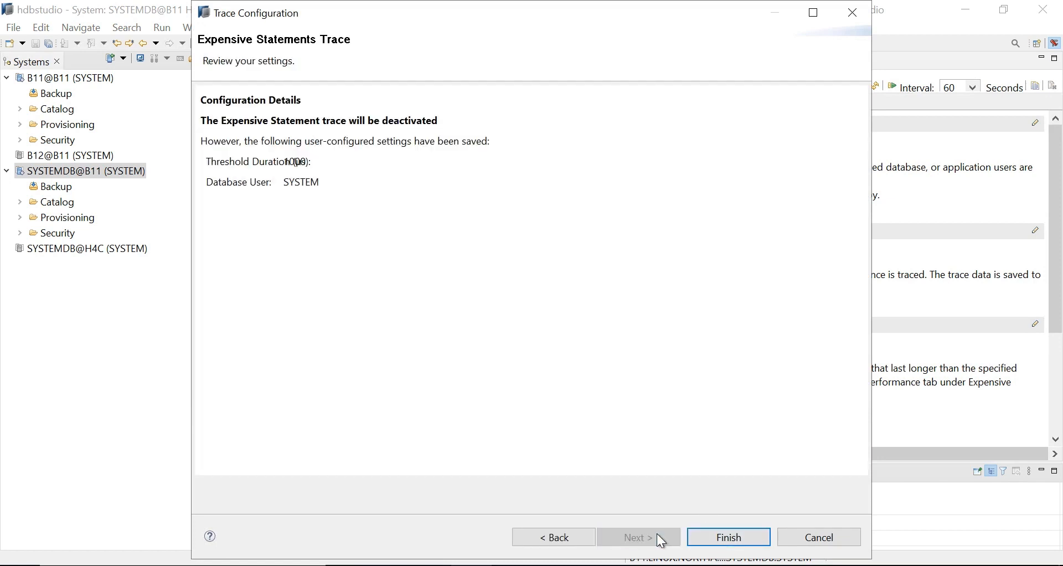
{"action": "left_click", "coordinate": [727, 543]}
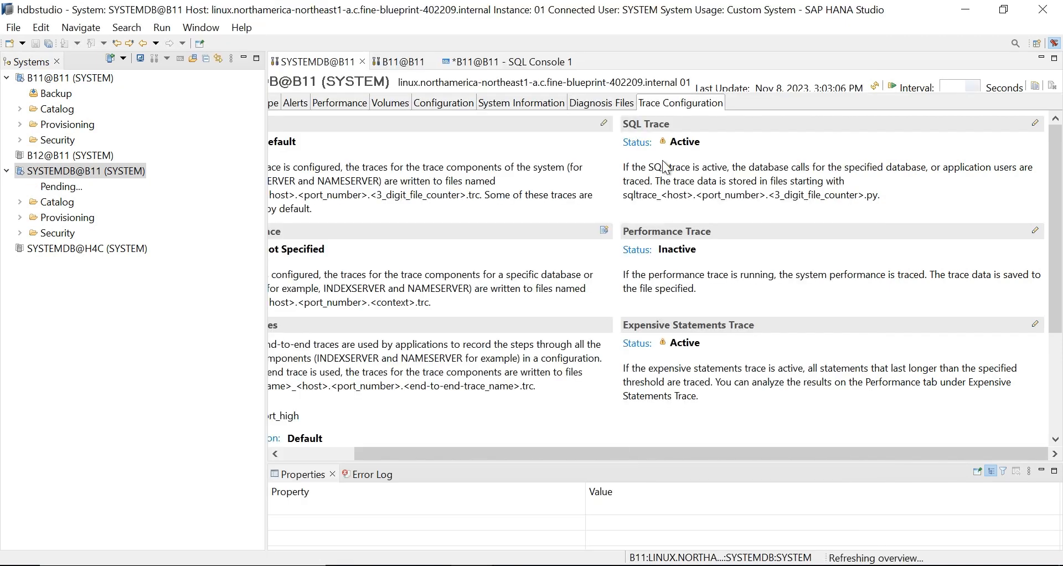
Step: Set the SQL trace of SYSTEMDB@B11 to Inactive and finish its configuration
{"action": "left_click", "coordinate": [1037, 127]}
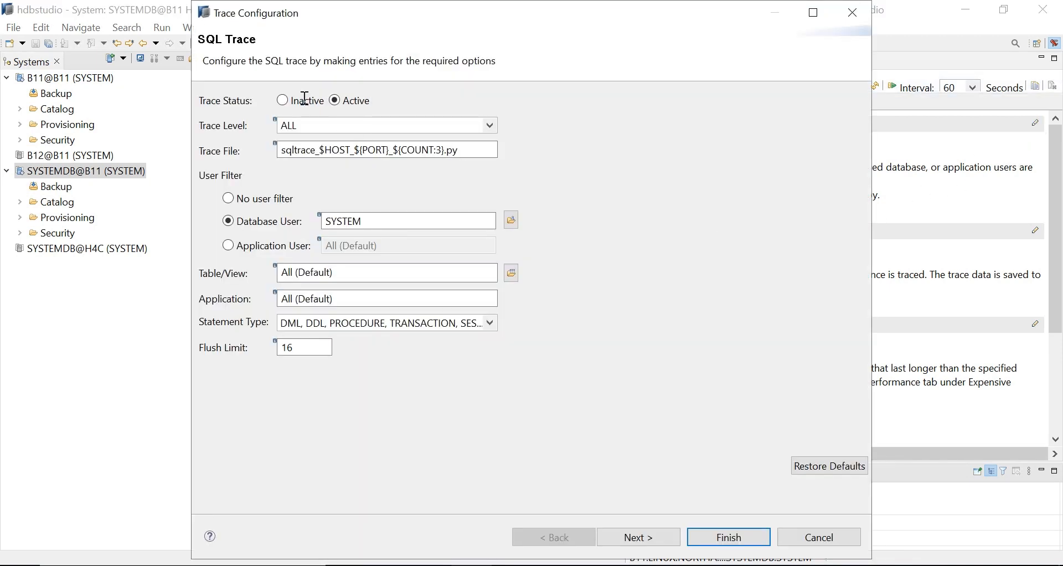
{"action": "left_click", "coordinate": [284, 102]}
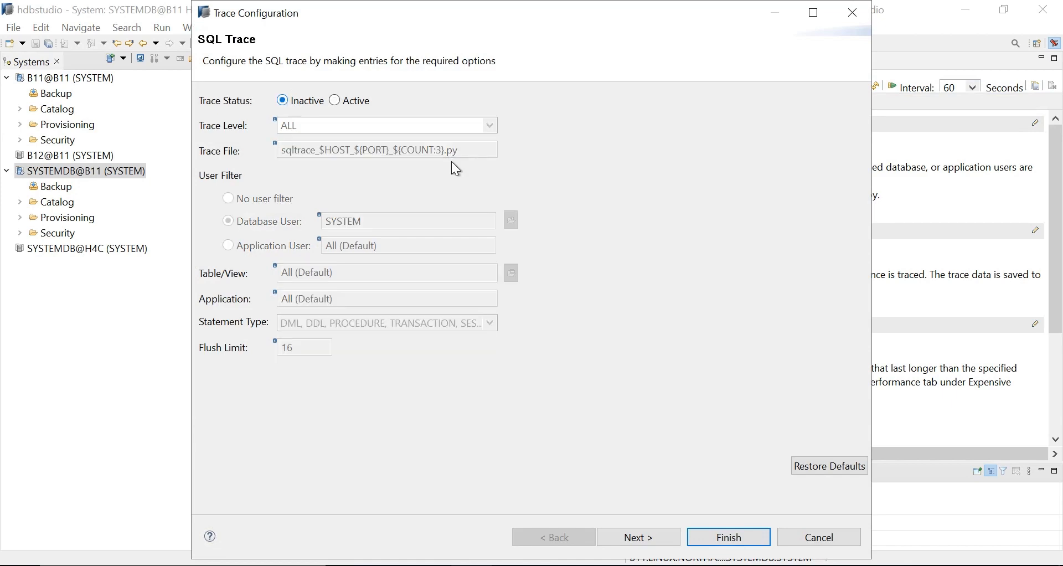
{"action": "left_click", "coordinate": [656, 544]}
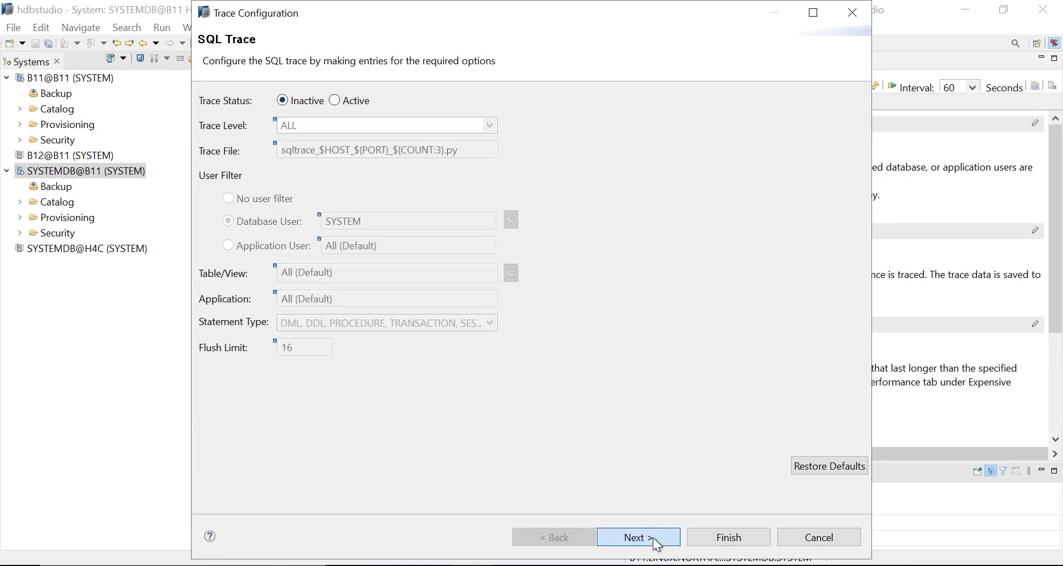
{"action": "left_click", "coordinate": [728, 539]}
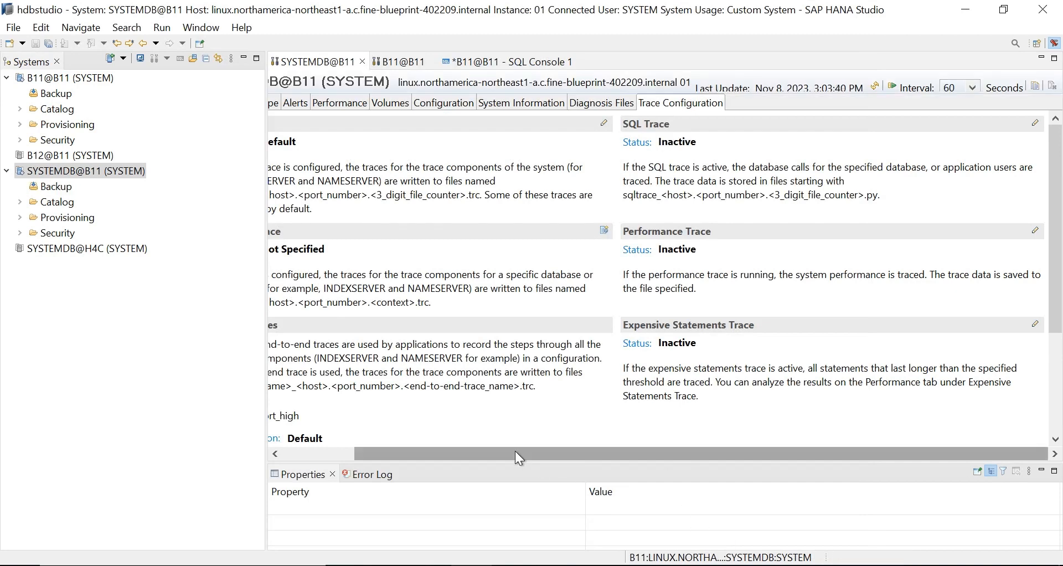
Step: Examine the SYSTEMDB@B11 trace configuration, the overview's trace notice and the diagnosis files list
{"action": "left_click_drag", "start_coordinate": [441, 457], "coordinate": [339, 454]}
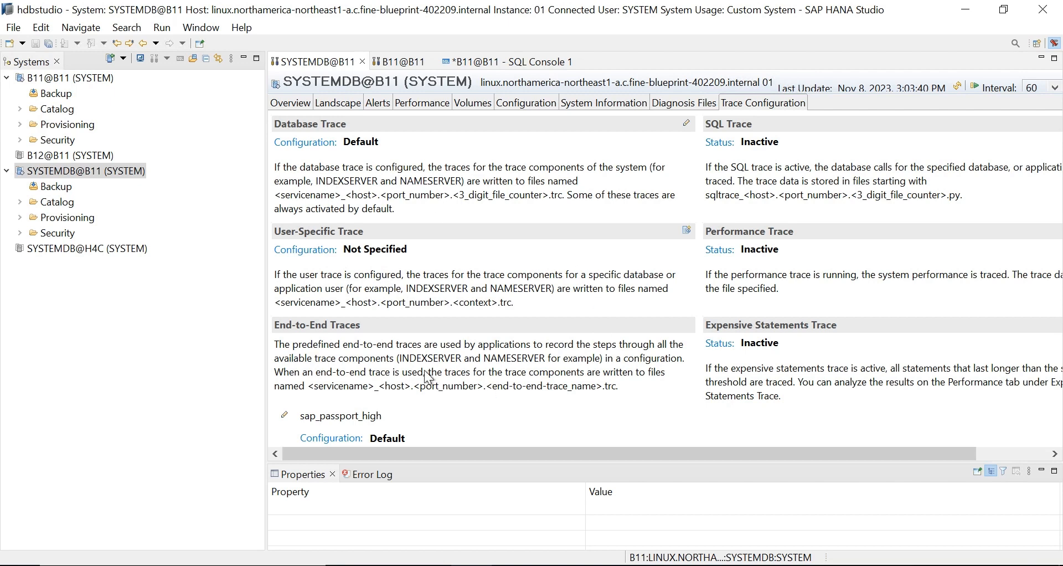
{"action": "left_click", "coordinate": [689, 104]}
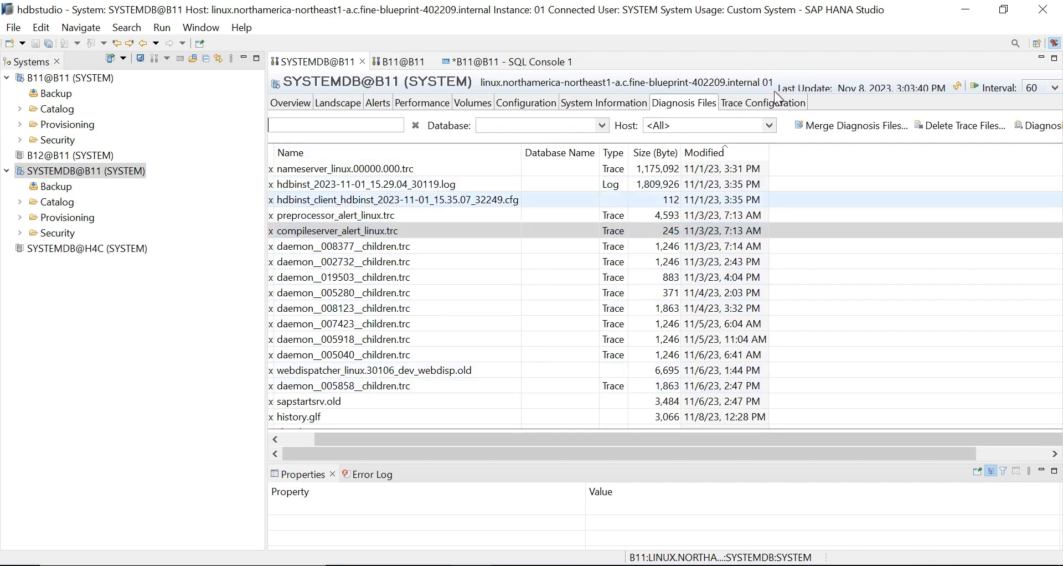
{"action": "left_click", "coordinate": [751, 103]}
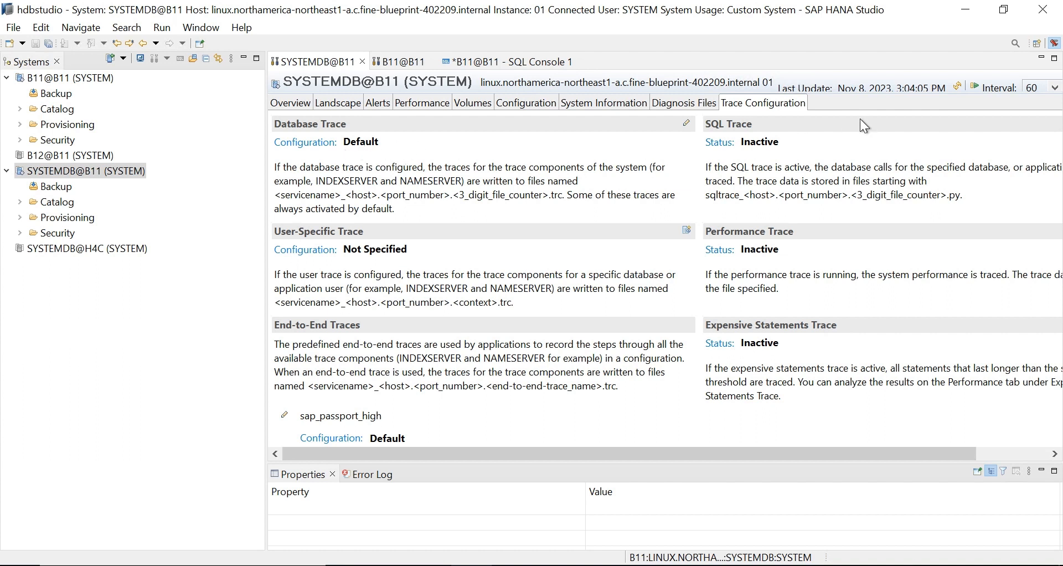
{"action": "left_click", "coordinate": [297, 106]}
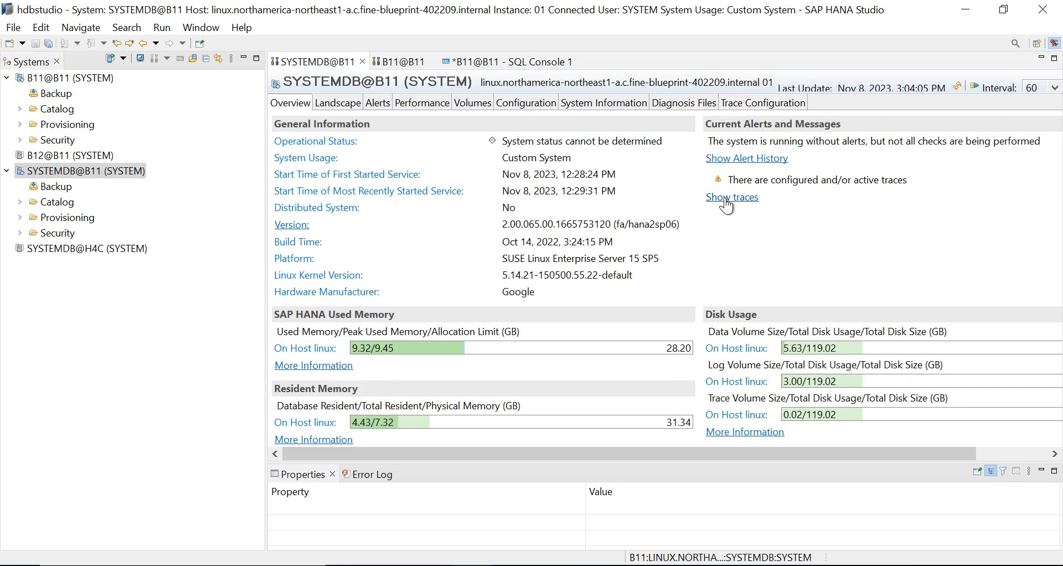
{"action": "left_click", "coordinate": [725, 197]}
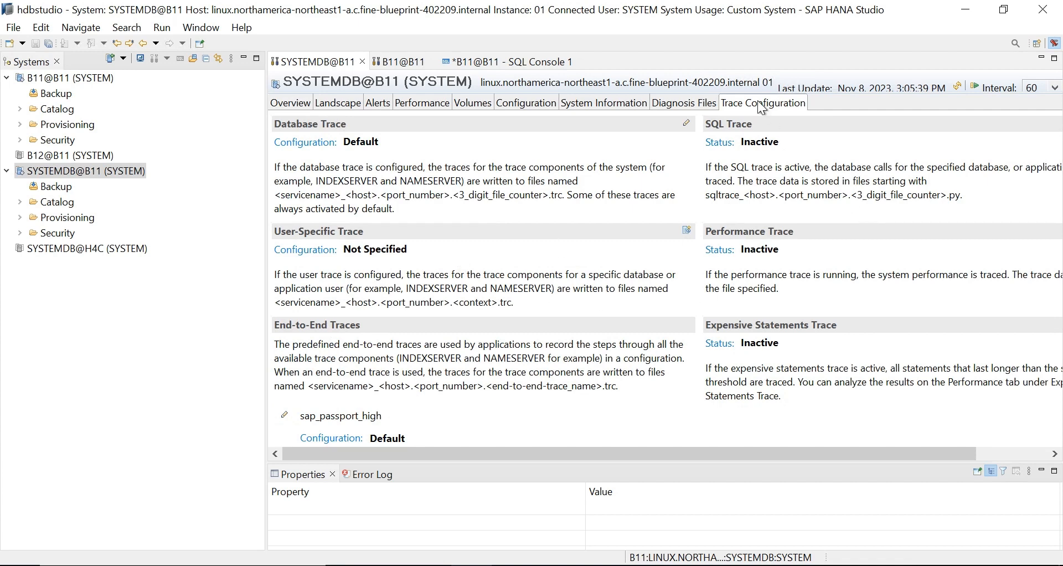
{"action": "left_click", "coordinate": [296, 111]}
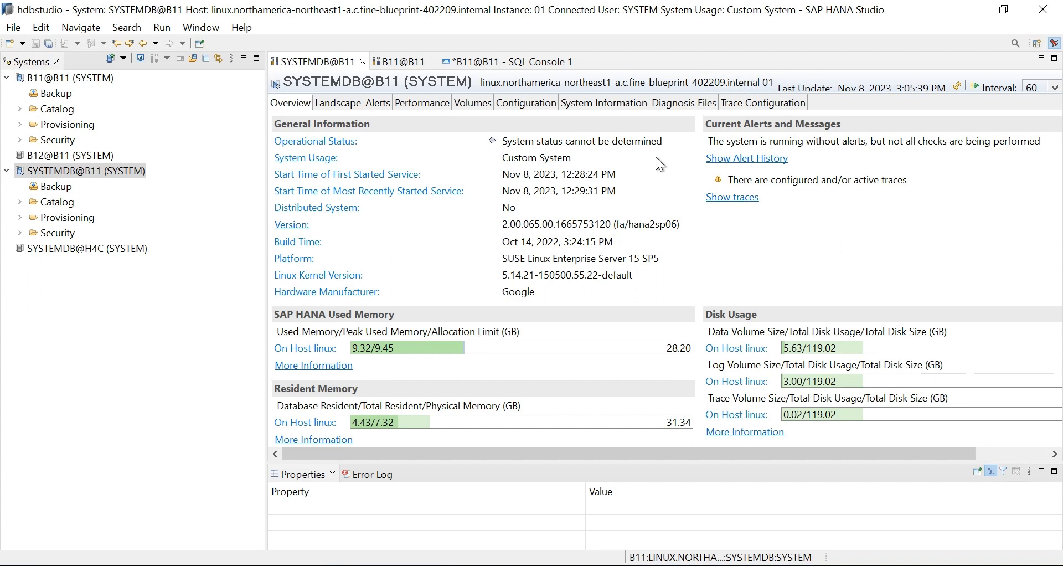
{"action": "left_click", "coordinate": [758, 105]}
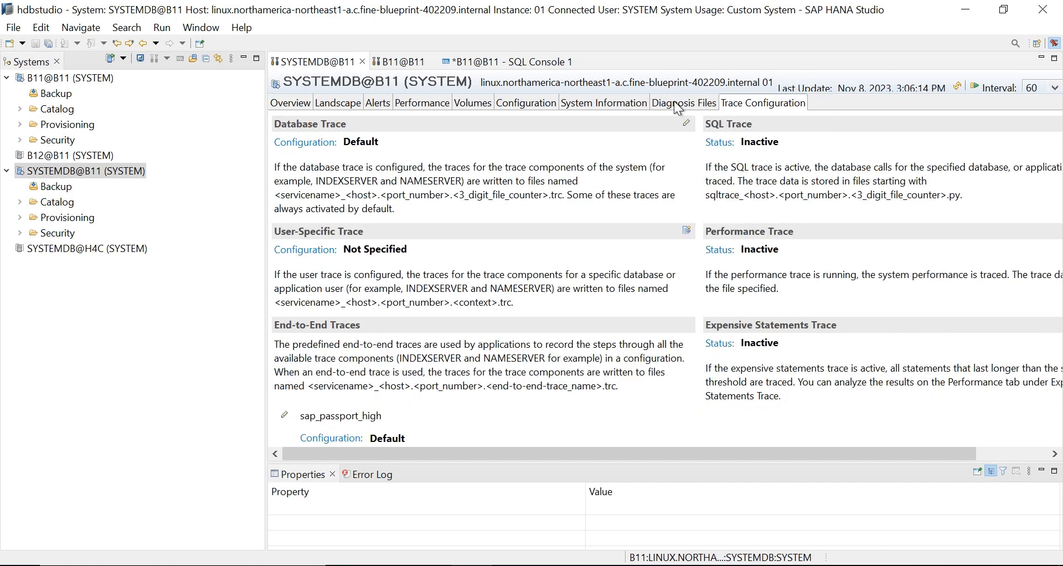
{"action": "left_click", "coordinate": [678, 106]}
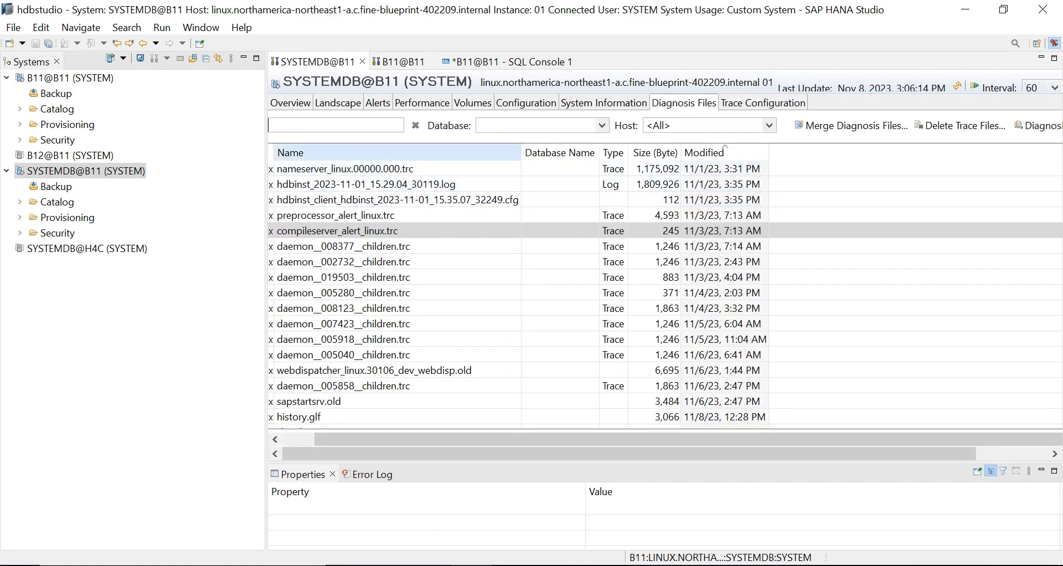
Step: Switch to the PuTTY session and try to change to the directory /usr/sap/B11/hdb01
{"action": "key", "text": "alt+Tab"}
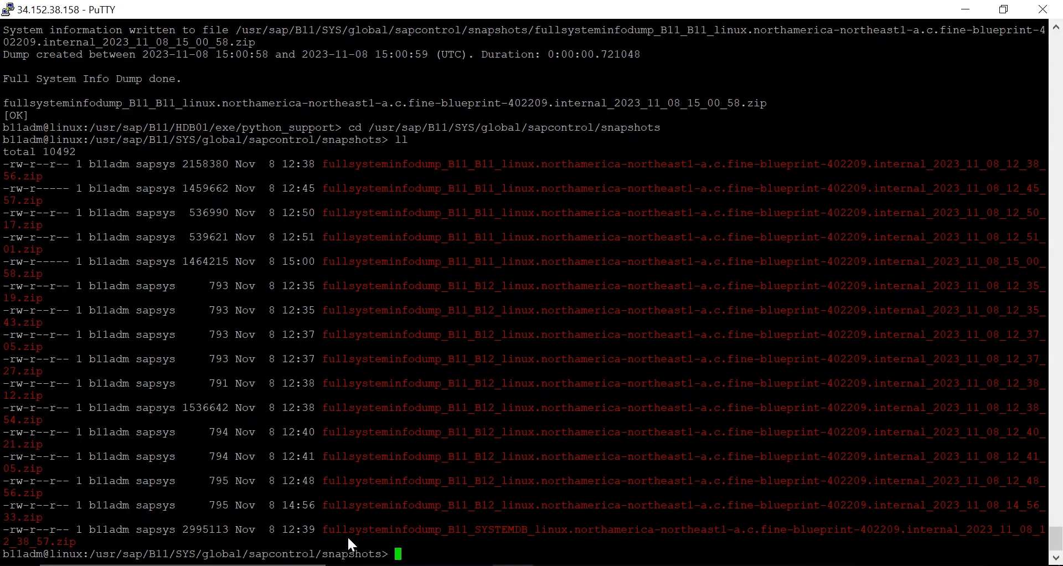
{"action": "type", "text": "cd"}
{"action": "key", "text": "BackSpace"}
{"action": "key", "text": "BackSpace"}
{"action": "key", "text": "BackSpace"}
{"action": "type", "text": "cd /usr/sap"}
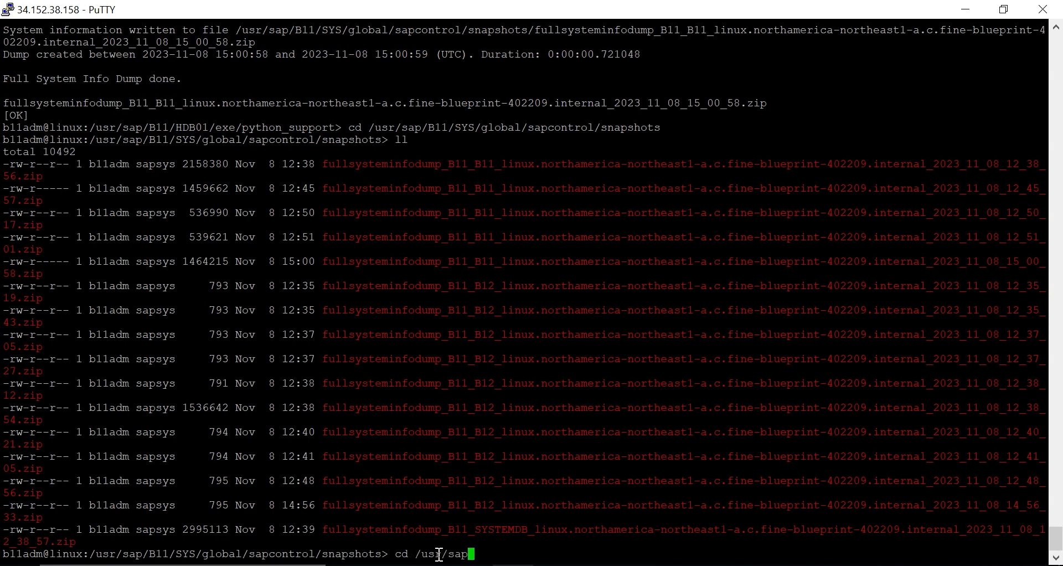
{"action": "type", "text": "/B11/hdb01"}
{"action": "key", "text": "Return"}
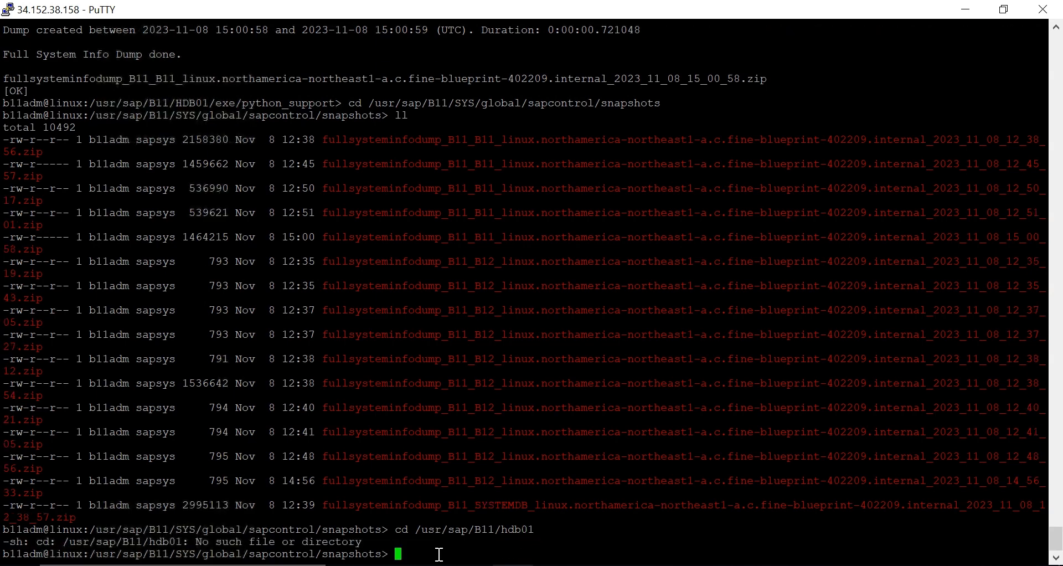
Step: Move up four directory levels from snapshots to /usr/sap/B11 and list its contents in long format
{"action": "type", "text": "cd.."}
{"action": "key", "text": "Return"}
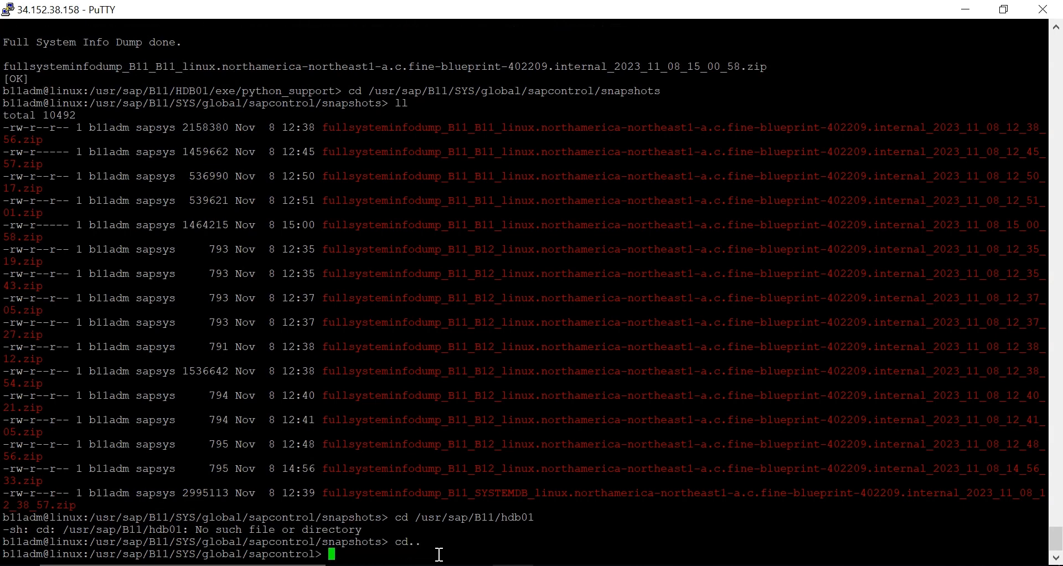
{"action": "type", "text": "cd.."}
{"action": "key", "text": "Return"}
{"action": "type", "text": "cd.."}
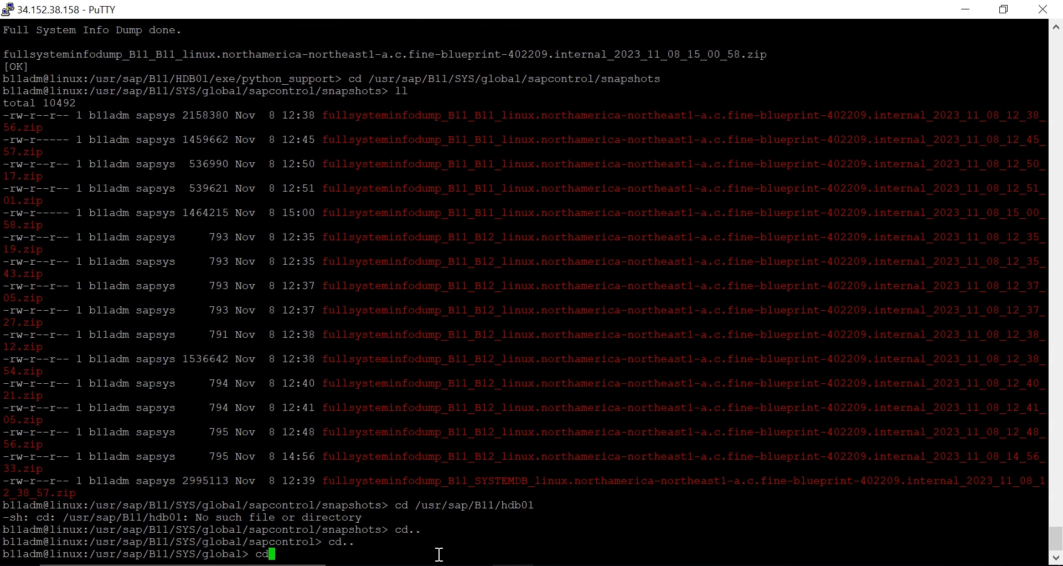
{"action": "key", "text": "Return"}
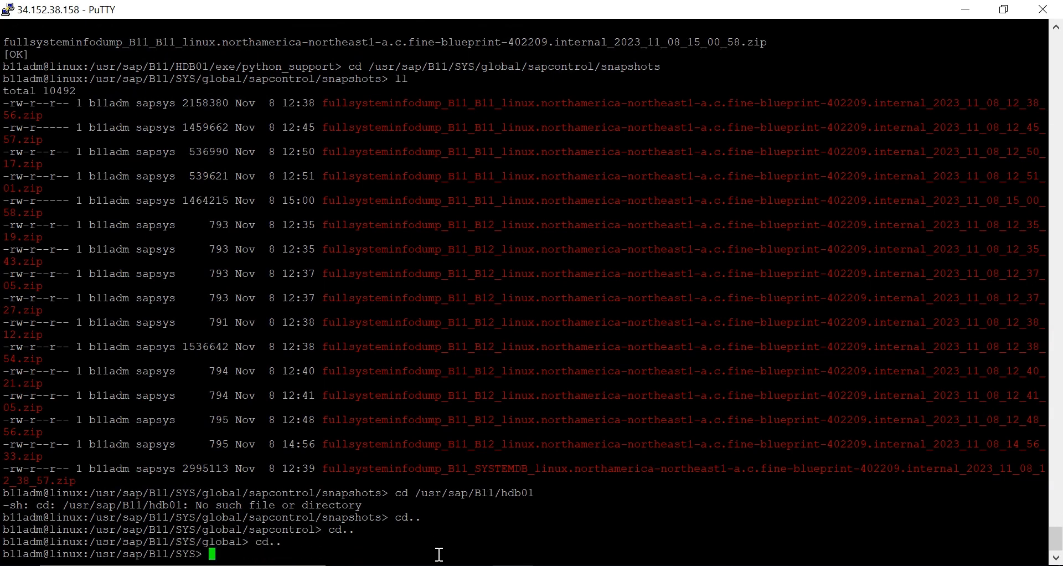
{"action": "type", "text": "cd.."}
{"action": "key", "text": "Return"}
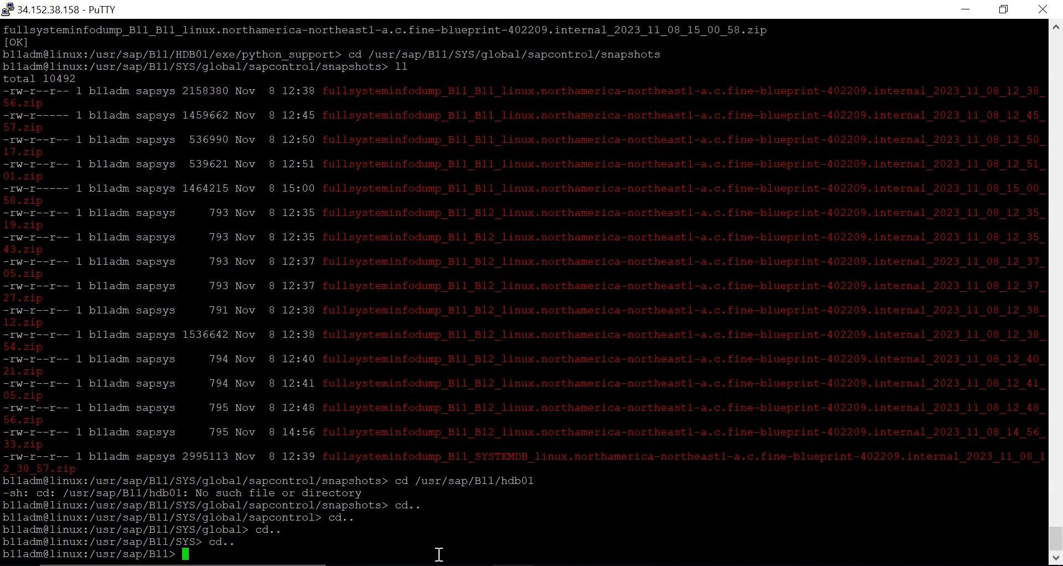
{"action": "type", "text": "ll"}
{"action": "key", "text": "Return"}
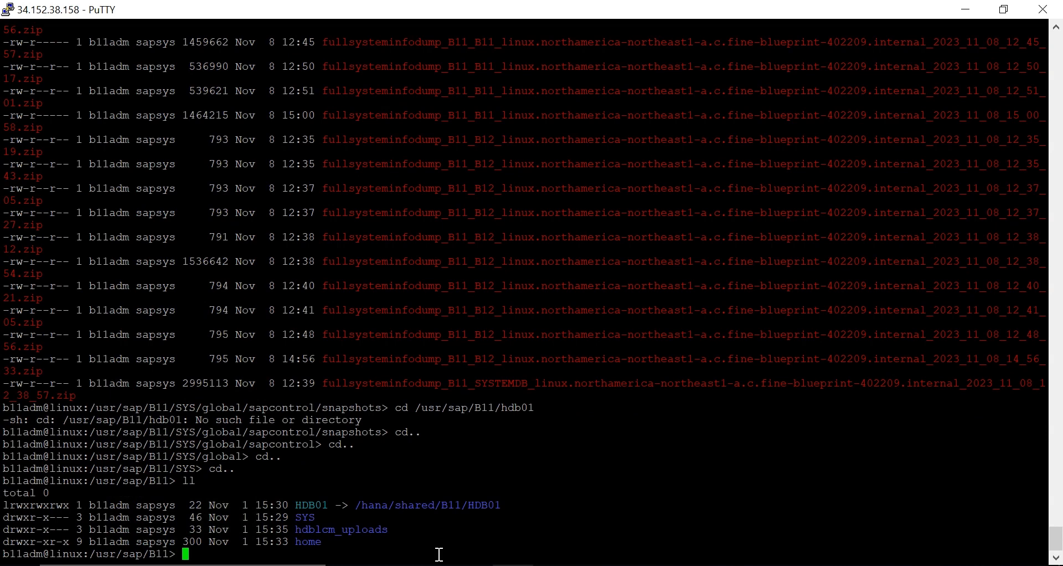
Step: Change into the HDB01 directory and highlight its link target /hana/shared/B11/HDB01 in the listing
{"action": "type", "text": "cd hdb01"}
{"action": "key", "text": "Return"}
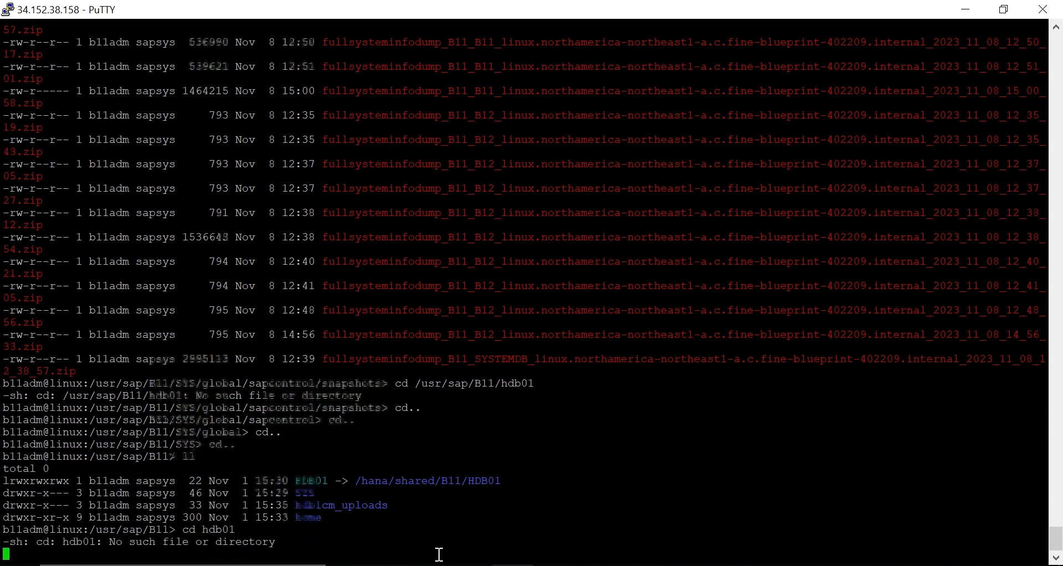
{"action": "type", "text": "cd "}
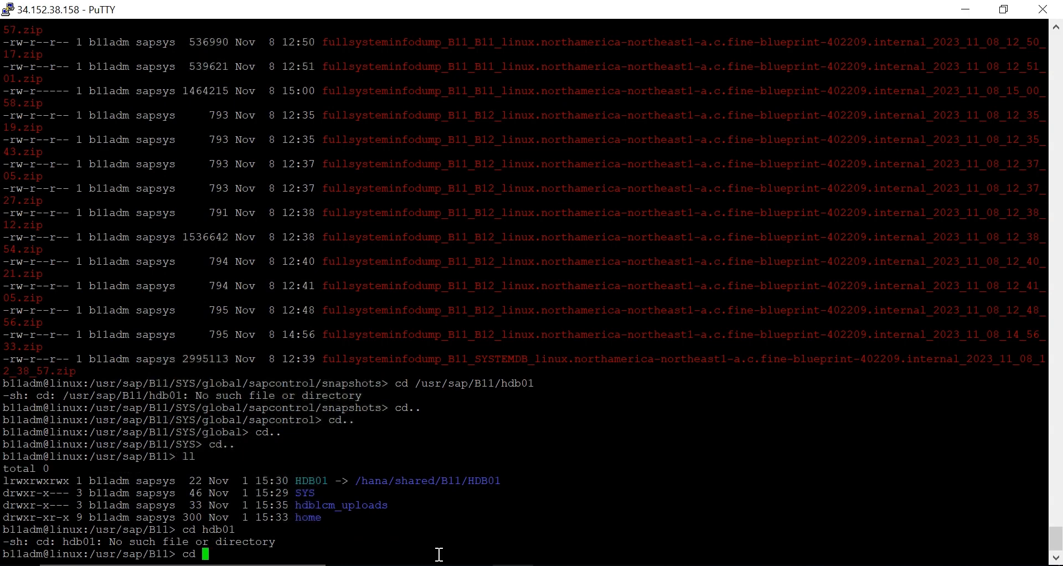
{"action": "type", "text": "HDB01"}
{"action": "key", "text": "Return"}
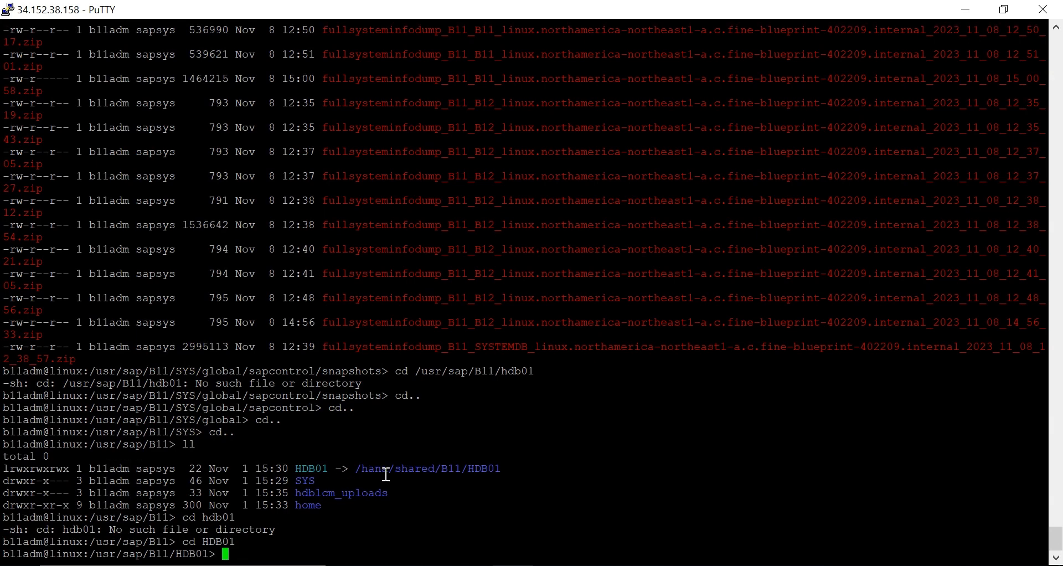
{"action": "left_click_drag", "start_coordinate": [356, 470], "coordinate": [501, 470]}
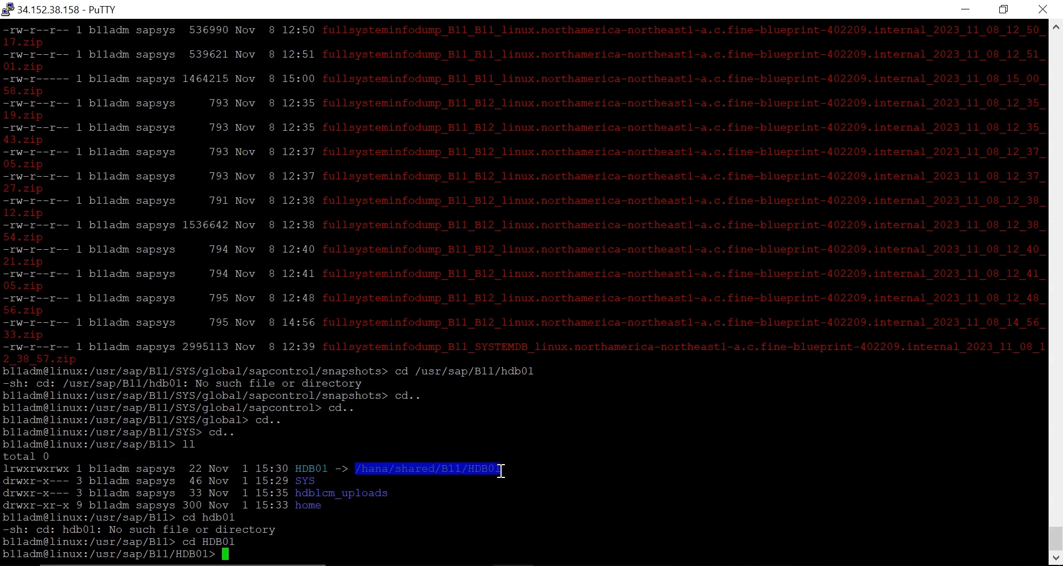
Step: List the contents of the HDB01 directory in long format
{"action": "type", "text": "LL"}
{"action": "key", "text": "BackSpace"}
{"action": "key", "text": "BackSpace"}
{"action": "type", "text": "ll"}
{"action": "key", "text": "Return"}
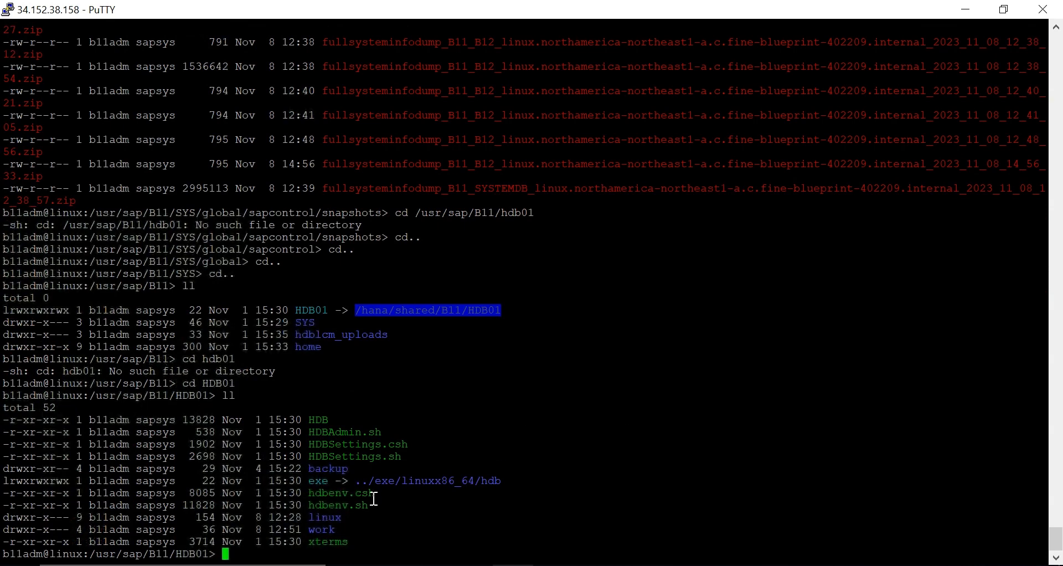
Step: Change into the linux directory and its trace subdirectory, listing the contents of each in long format
{"action": "type", "text": "cd linux"}
{"action": "key", "text": "Return"}
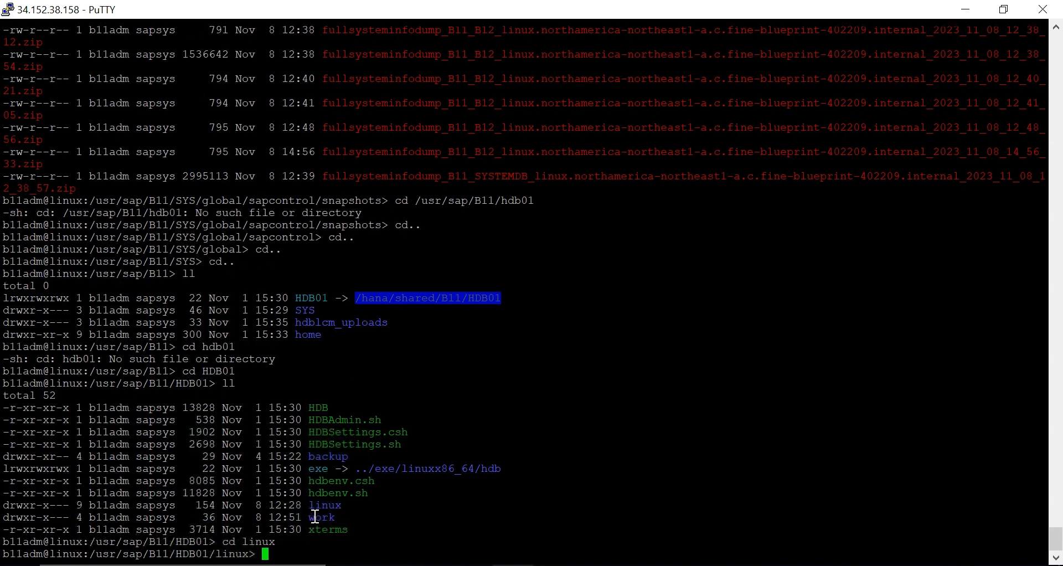
{"action": "type", "text": "ll"}
{"action": "key", "text": "Return"}
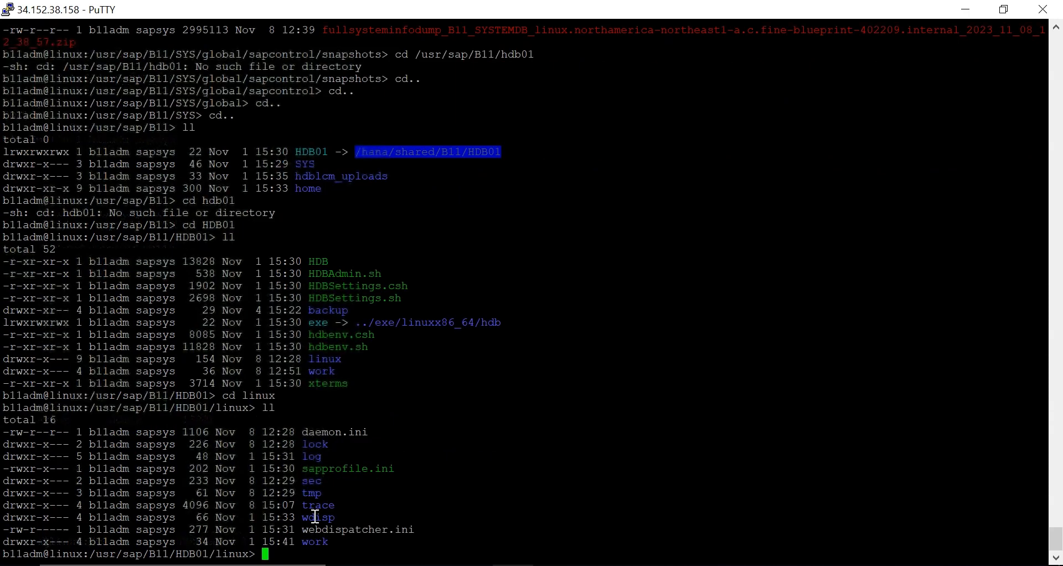
{"action": "type", "text": "cd trace"}
{"action": "key", "text": "Return"}
{"action": "type", "text": "ll"}
{"action": "key", "text": "Return"}
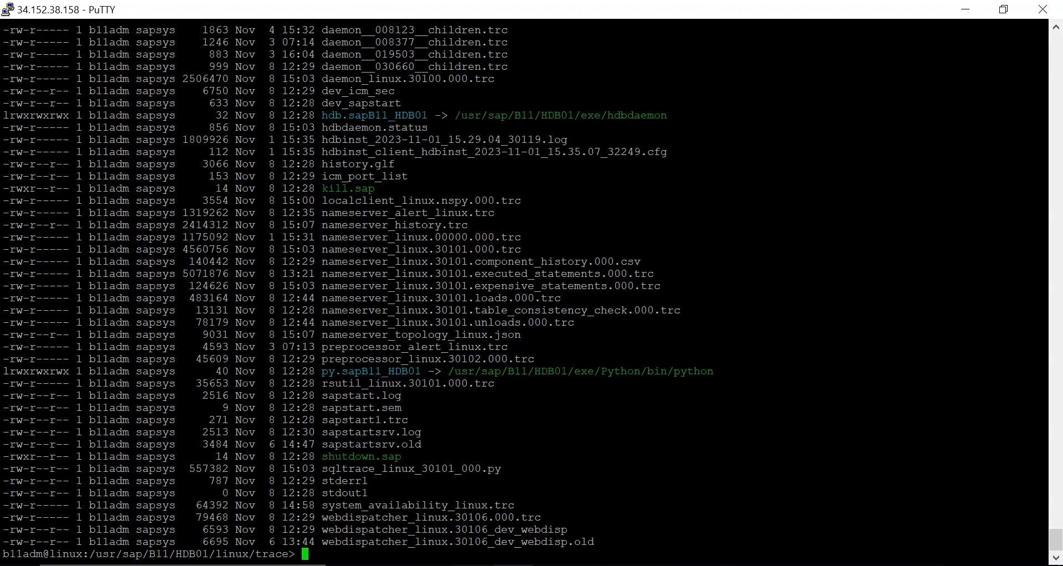
Step: Switch back to SAP HANA Studio and look through the diagnosis files, trace configuration and system information of SYSTEMDB@B11
{"action": "left_click", "coordinate": [471, 565]}
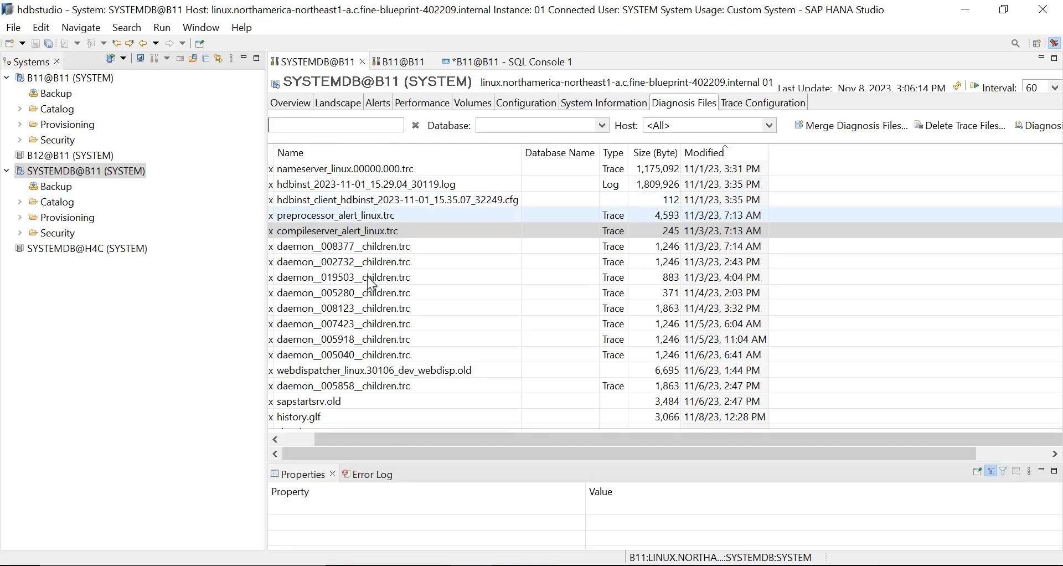
{"action": "left_click_drag", "start_coordinate": [358, 440], "coordinate": [275, 431]}
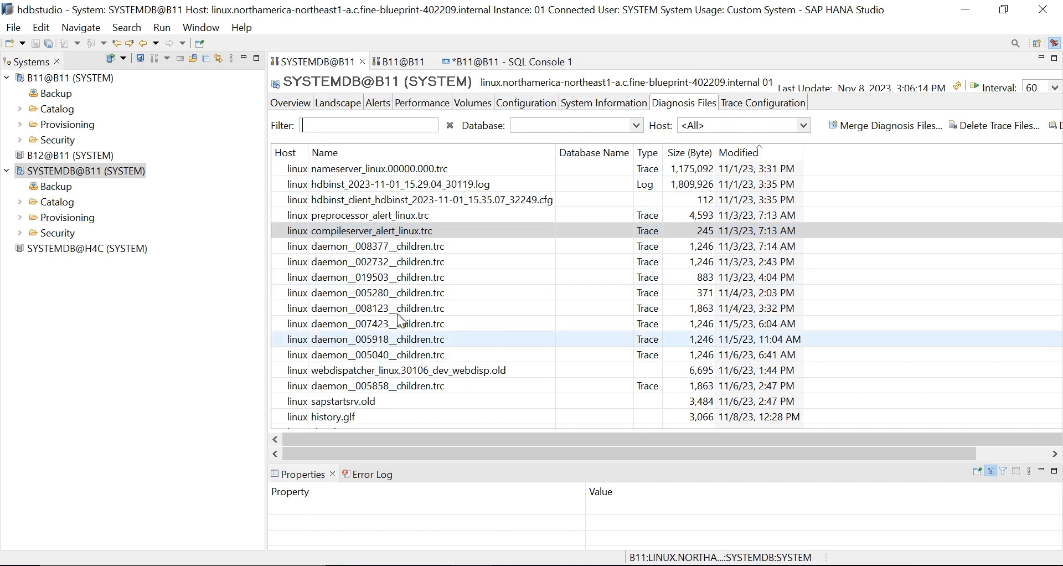
{"action": "left_click", "coordinate": [785, 104]}
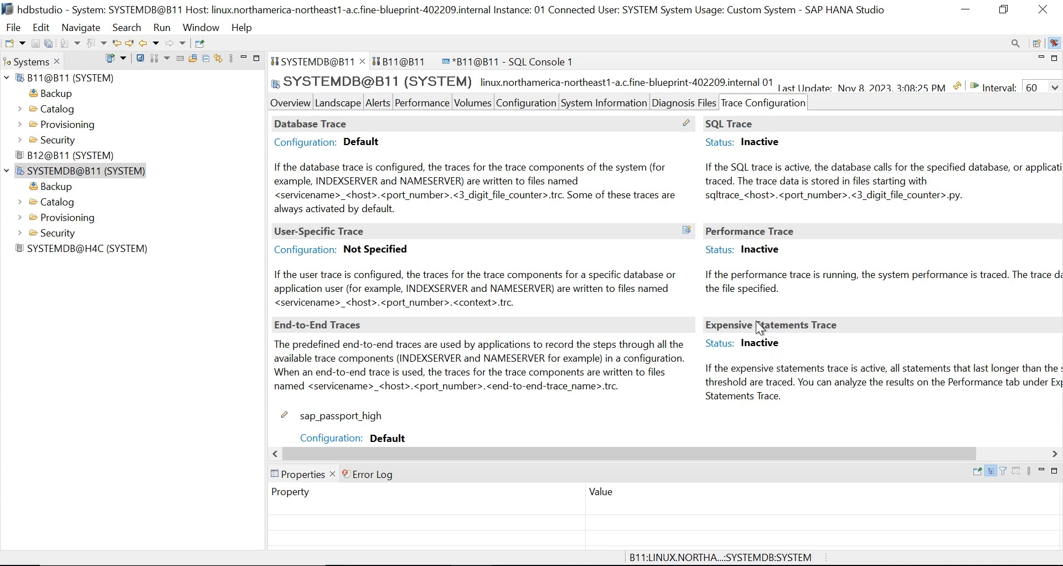
{"action": "left_click", "coordinate": [587, 101]}
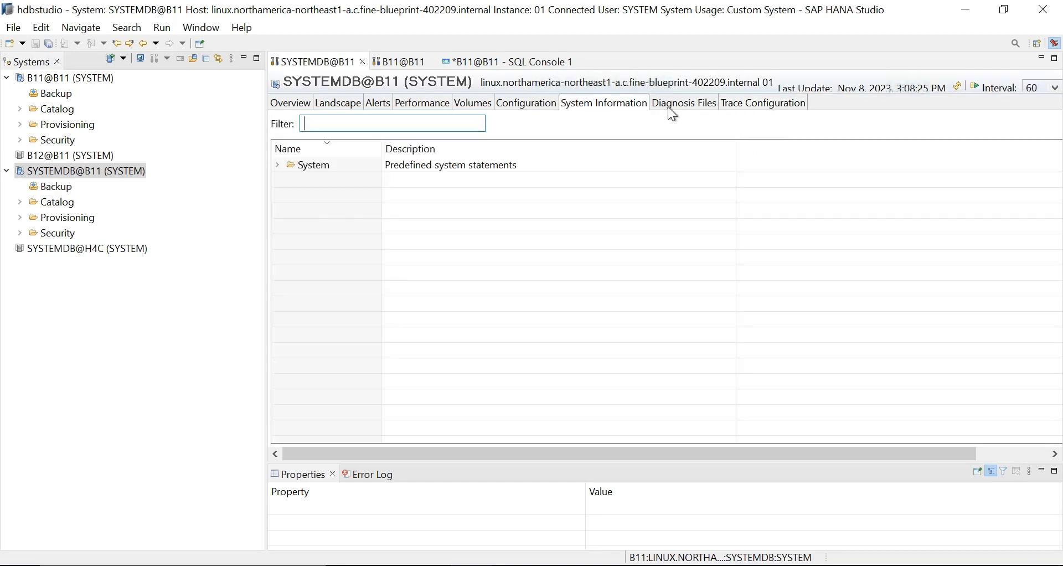